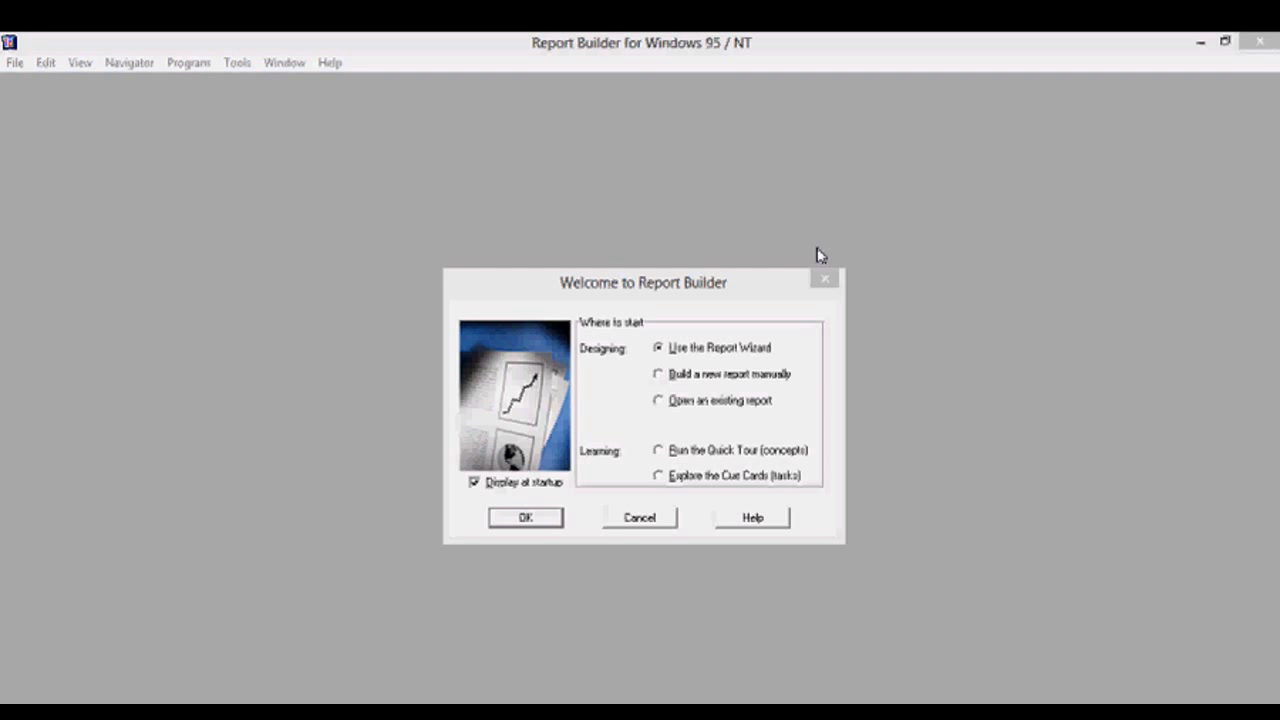
{"action": "left_click", "coordinate": [724, 281]}
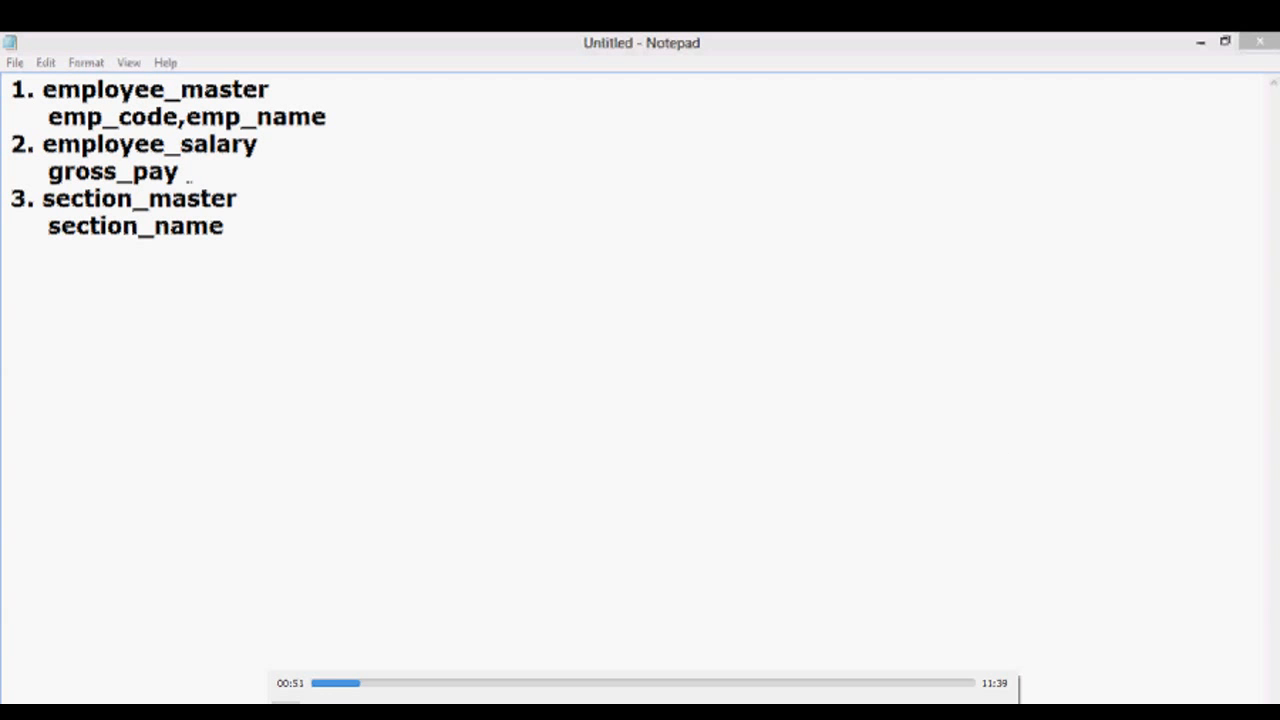
Add month_year after gross_pay in the employee_salary field list of the notes
{"action": "left_click", "coordinate": [188, 177]}
{"action": "type", "text": ",month_year"}
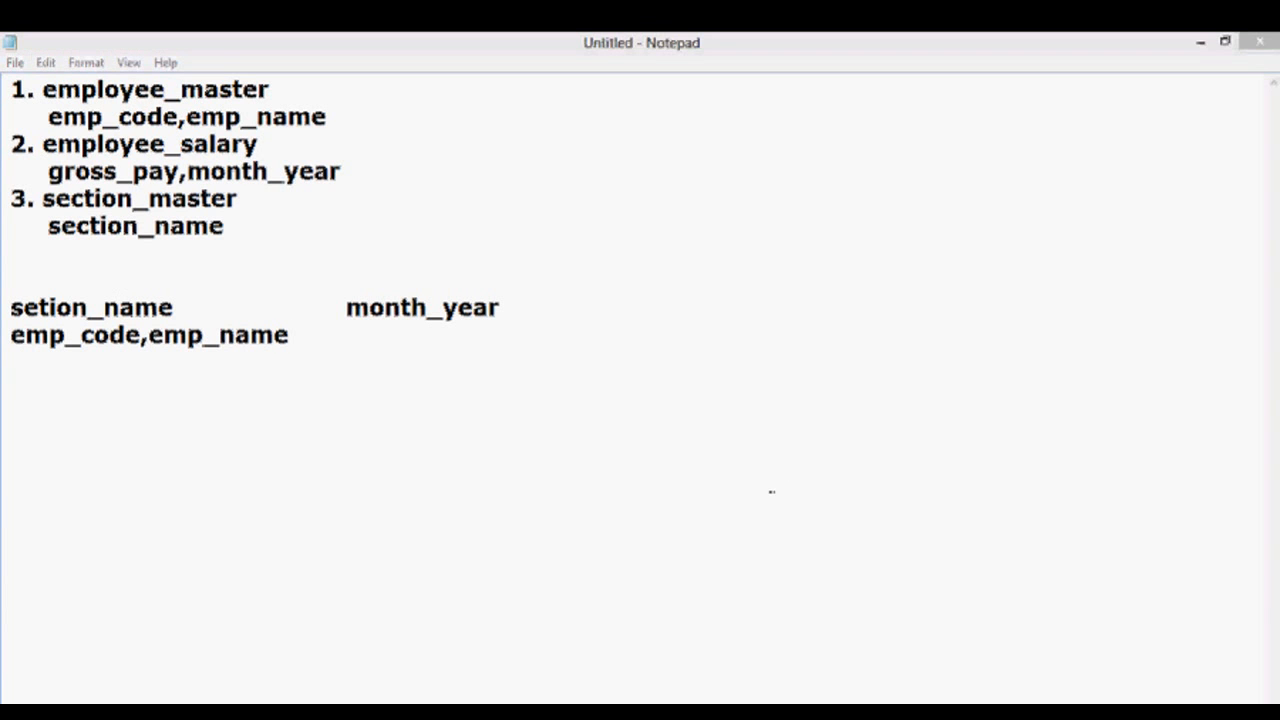
Below the planned report layout, begin a query reading "select a.emp_code,a.emp_name"
{"action": "left_click", "coordinate": [771, 491]}
{"action": "key", "text": "Up"}
{"action": "key", "text": "Up"}
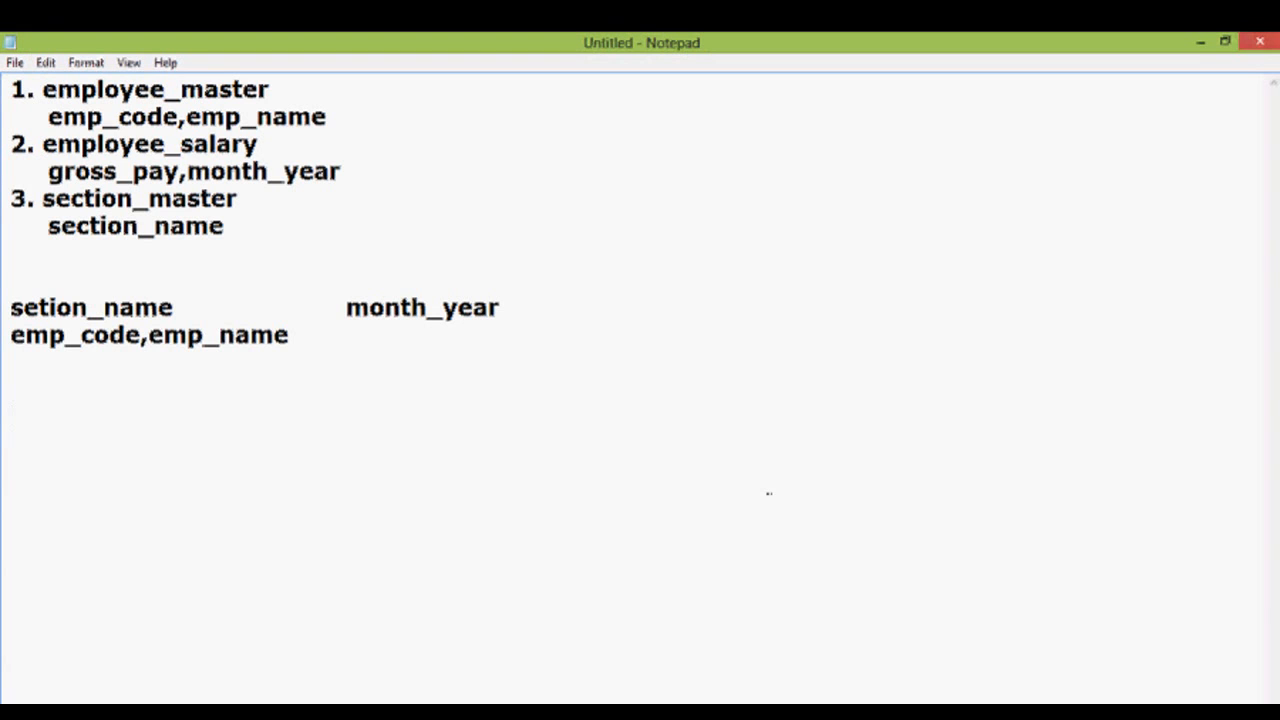
{"action": "type", "text": "sec"}
{"action": "type", "text": "tion"}
{"action": "key", "text": "BackSpace"}
{"action": "key", "text": "BackSpace"}
{"action": "key", "text": "BackSpace"}
{"action": "key", "text": "BackSpace"}
{"action": "key", "text": "BackSpace"}
{"action": "type", "text": "lect e"}
{"action": "key", "text": "BackSpace"}
{"action": "type", "text": "a."}
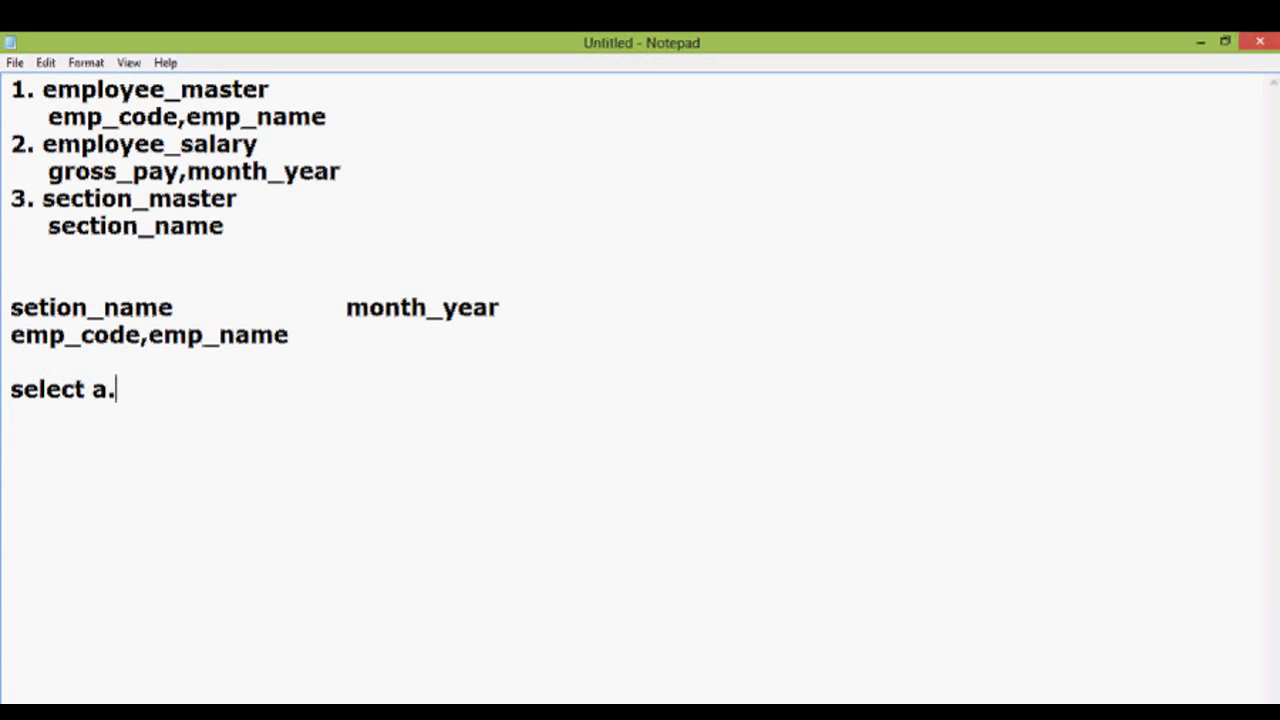
{"action": "type", "text": "emp_code,"}
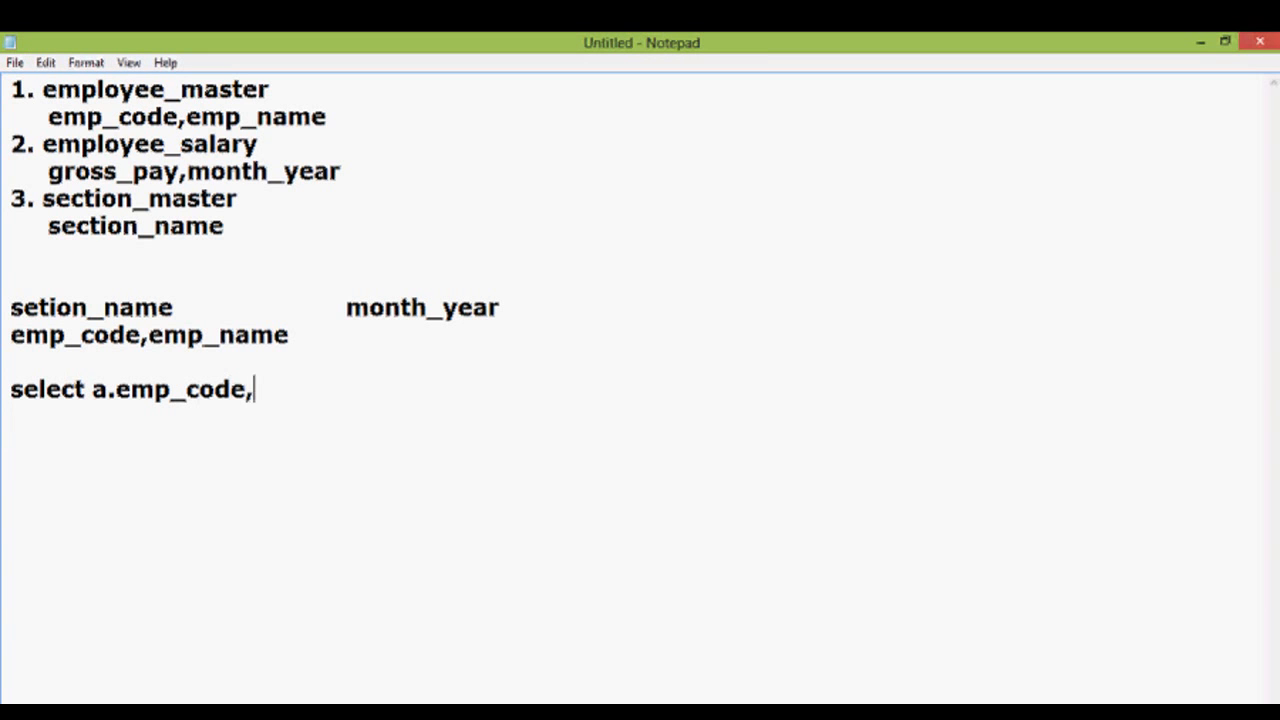
{"action": "type", "text": "emp_name"}
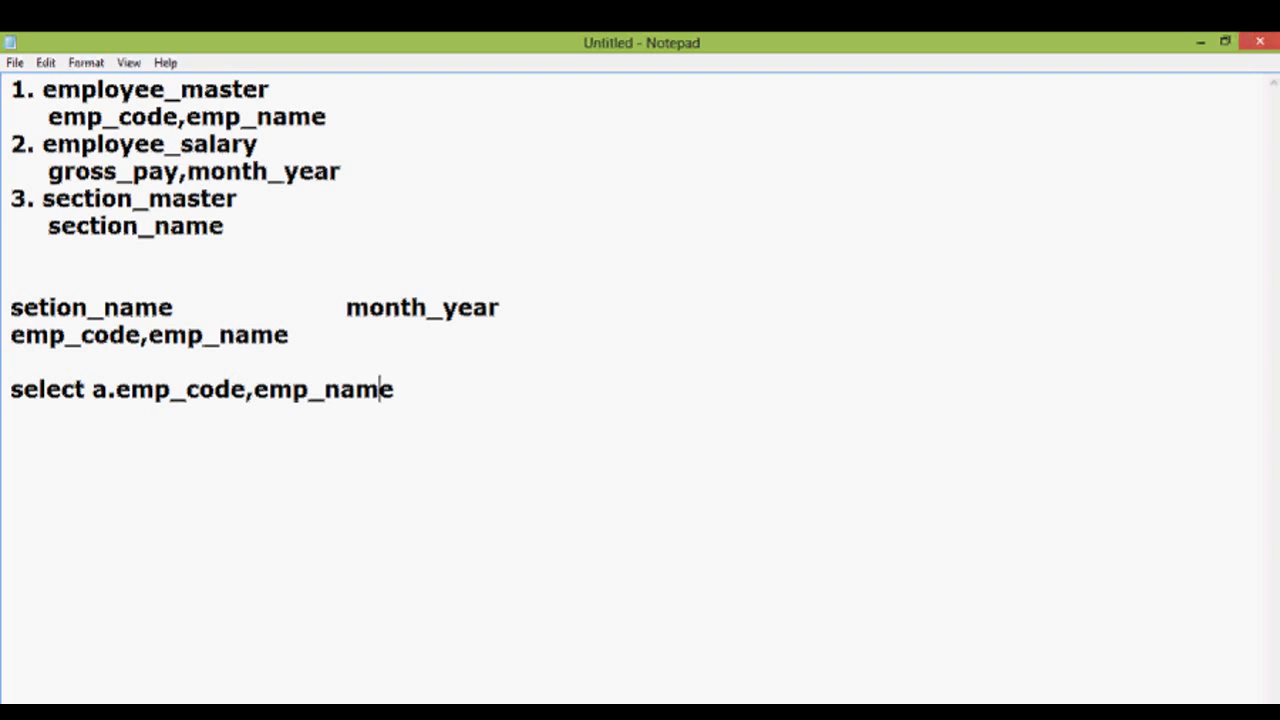
{"action": "left_click", "coordinate": [252, 389]}
{"action": "type", "text": "a."}
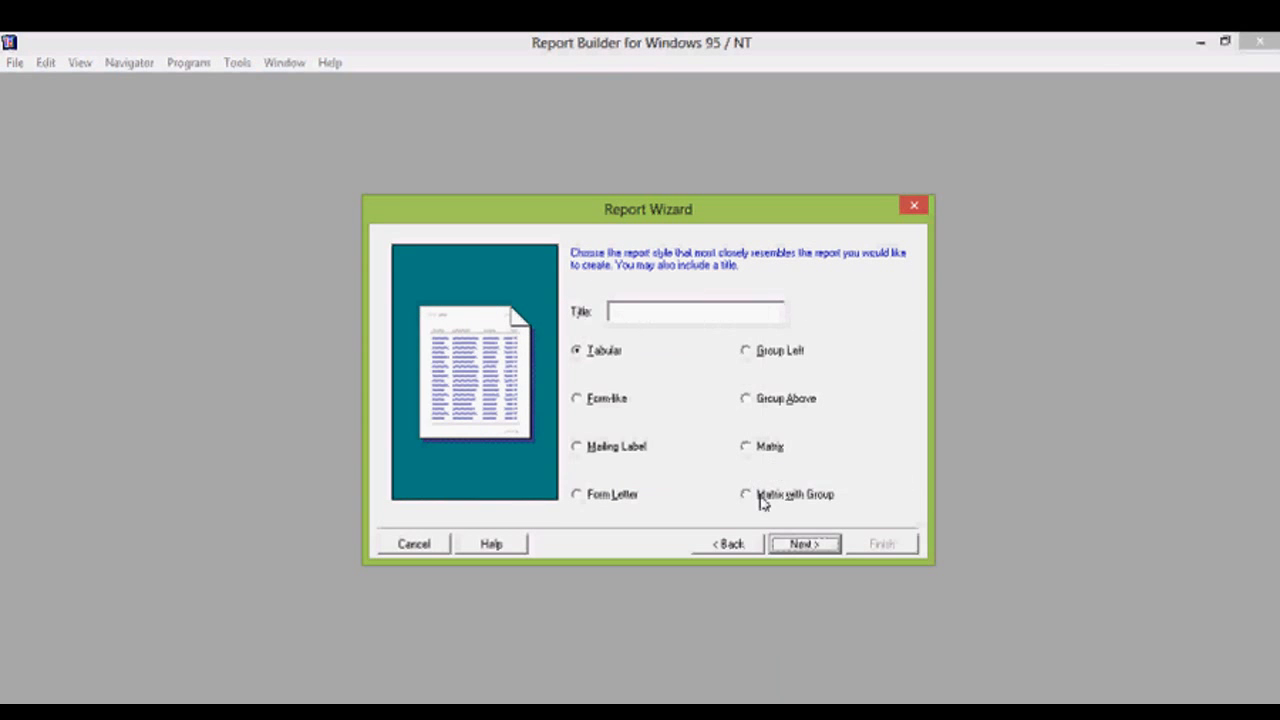
In the Report Wizard, choose the Matrix with Group style and SQL statement query type, and accept the query statement
{"action": "left_click", "coordinate": [760, 496]}
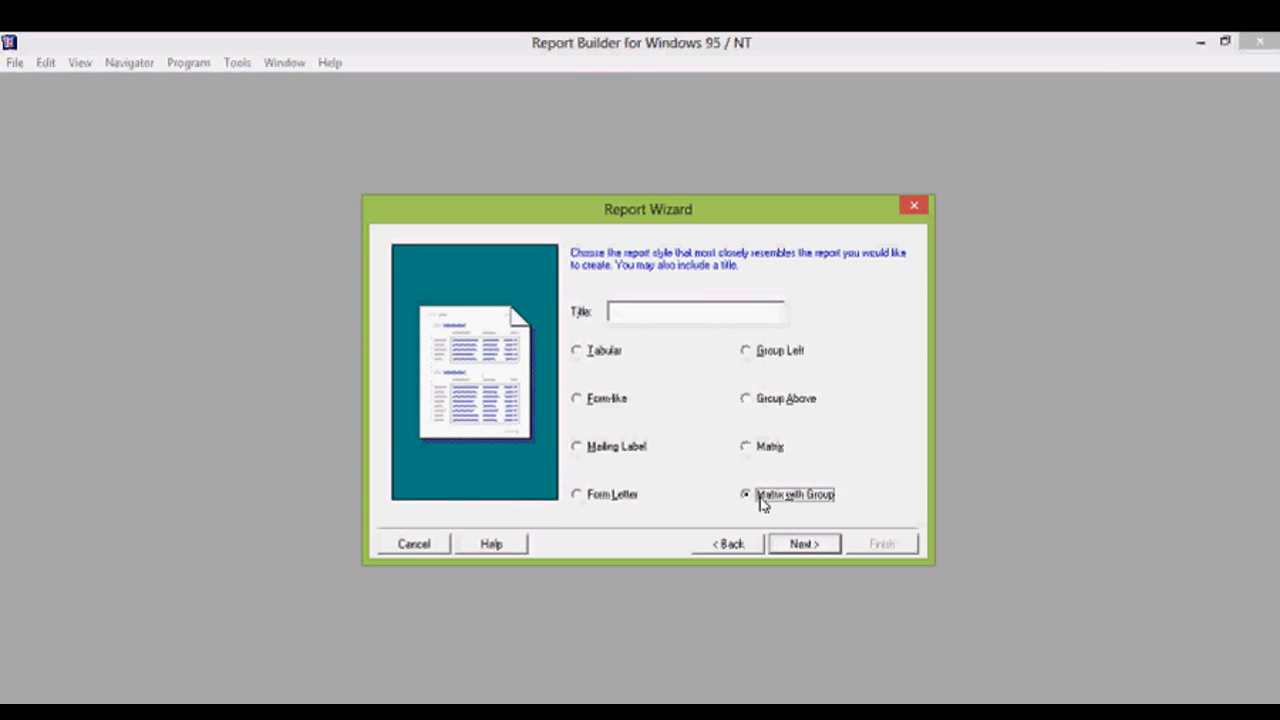
{"action": "left_click", "coordinate": [800, 545]}
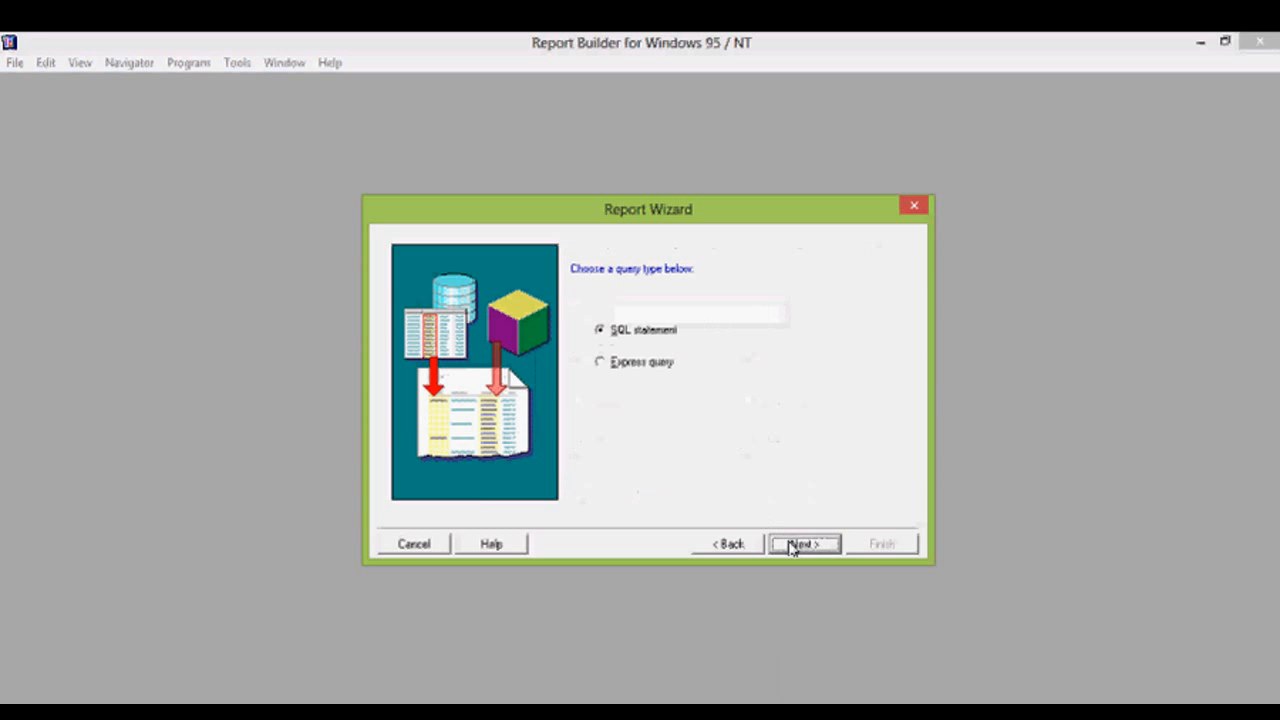
{"action": "left_click", "coordinate": [800, 545]}
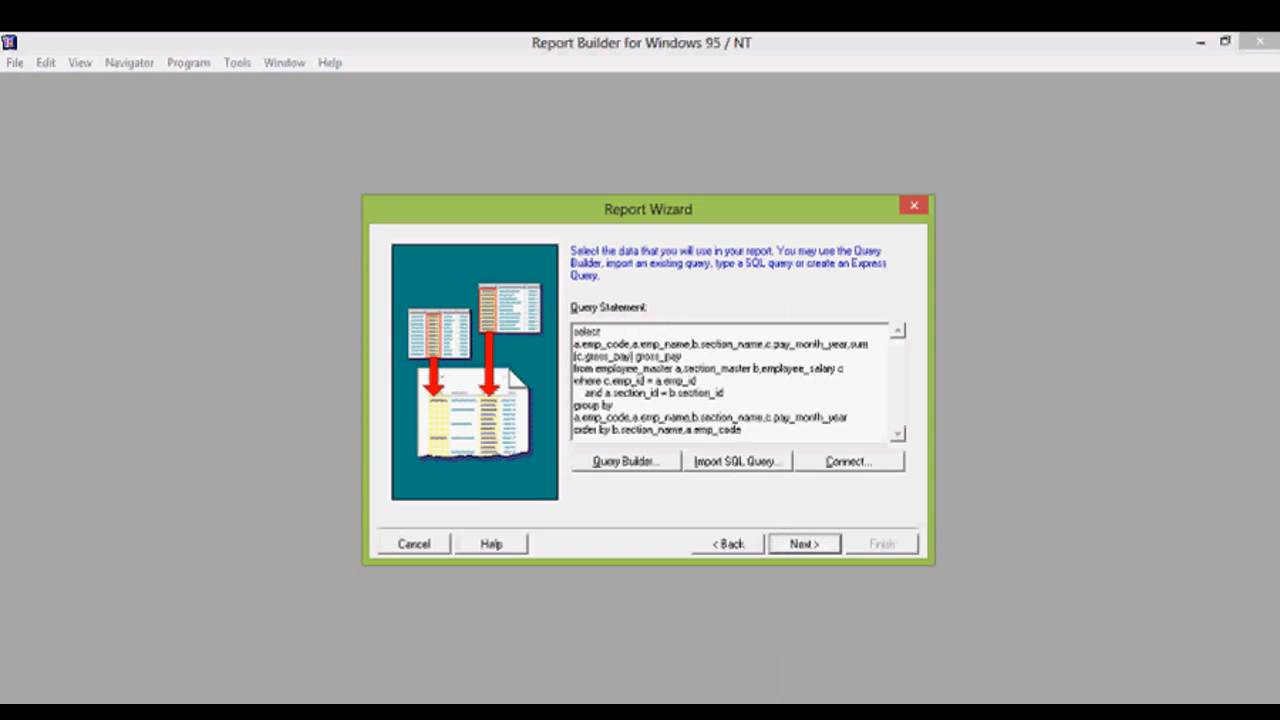
{"action": "left_click", "coordinate": [806, 548]}
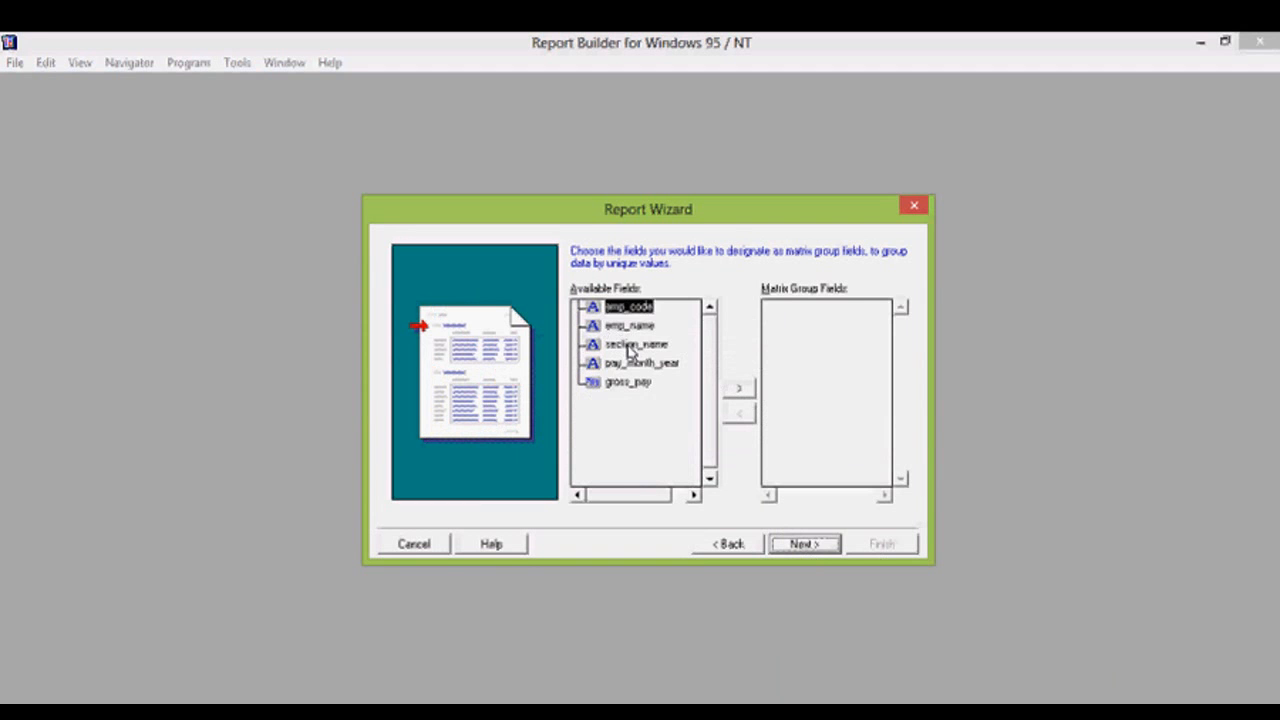
Designate section_name as the only matrix group field, returning pay_month_year and gross_pay to the available fields
{"action": "left_click", "coordinate": [632, 350]}
{"action": "left_click", "coordinate": [739, 394]}
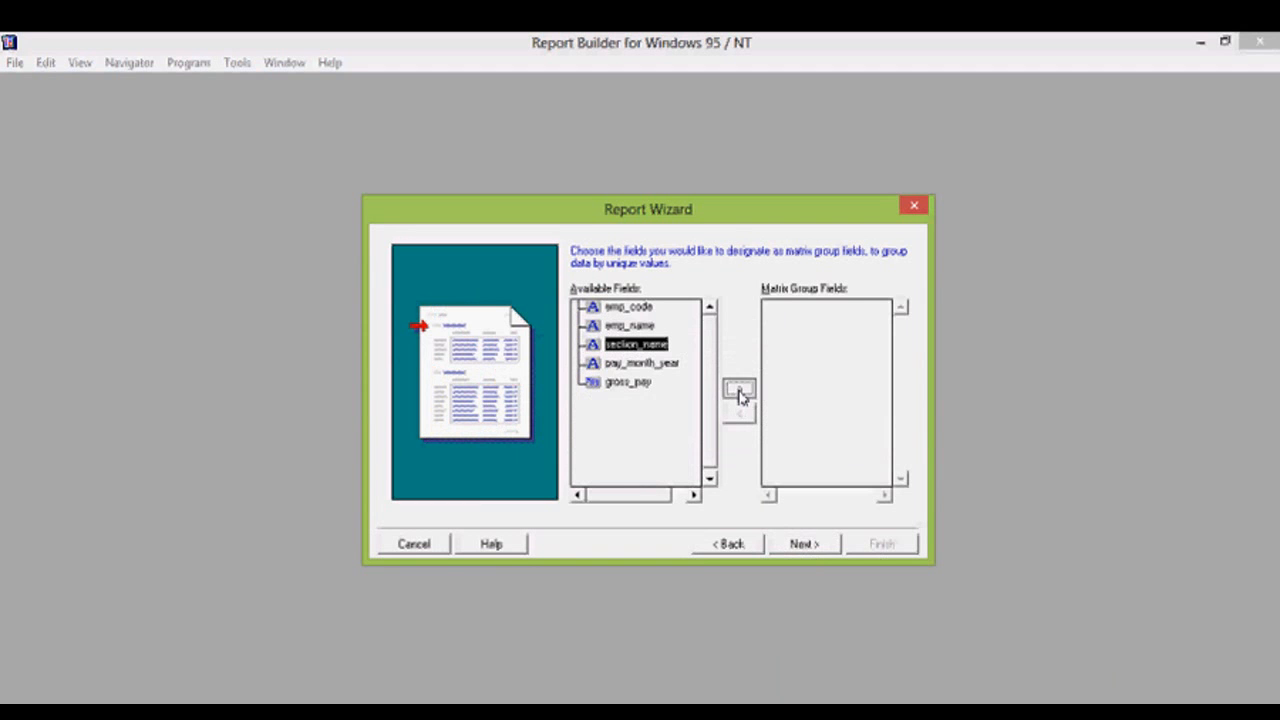
{"action": "left_click", "coordinate": [739, 394]}
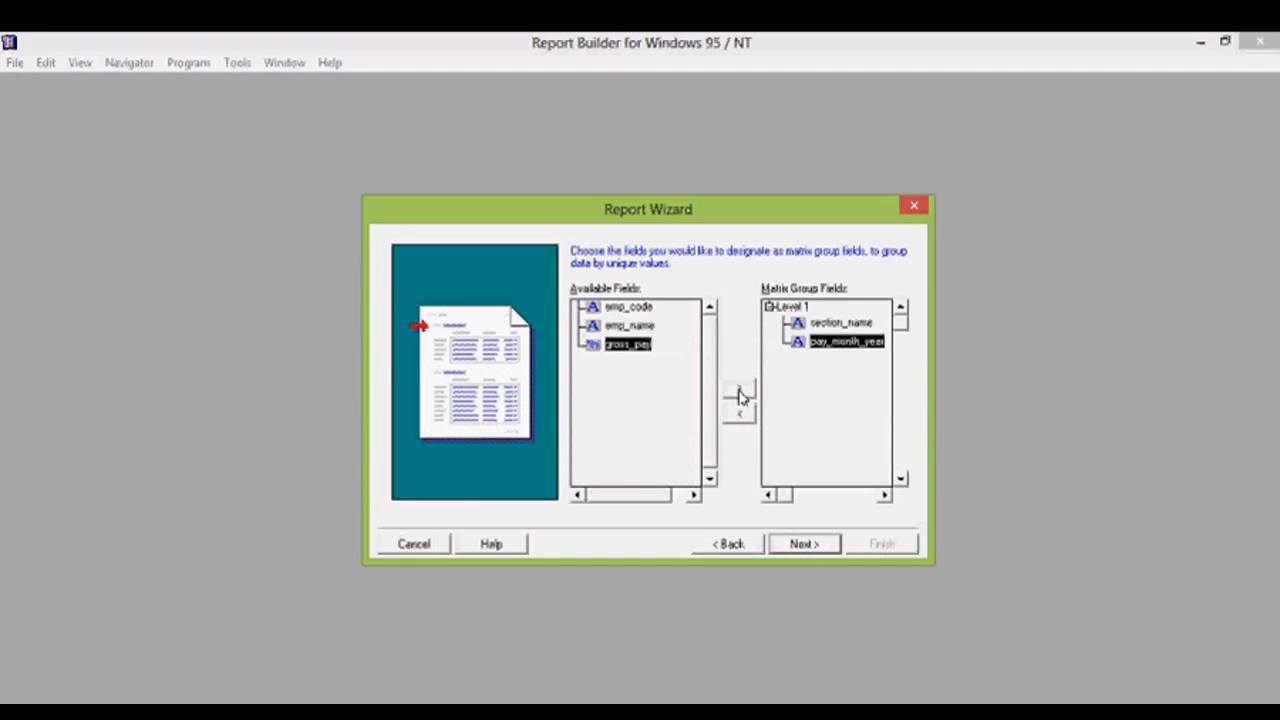
{"action": "left_click", "coordinate": [739, 394]}
{"action": "left_click", "coordinate": [739, 421]}
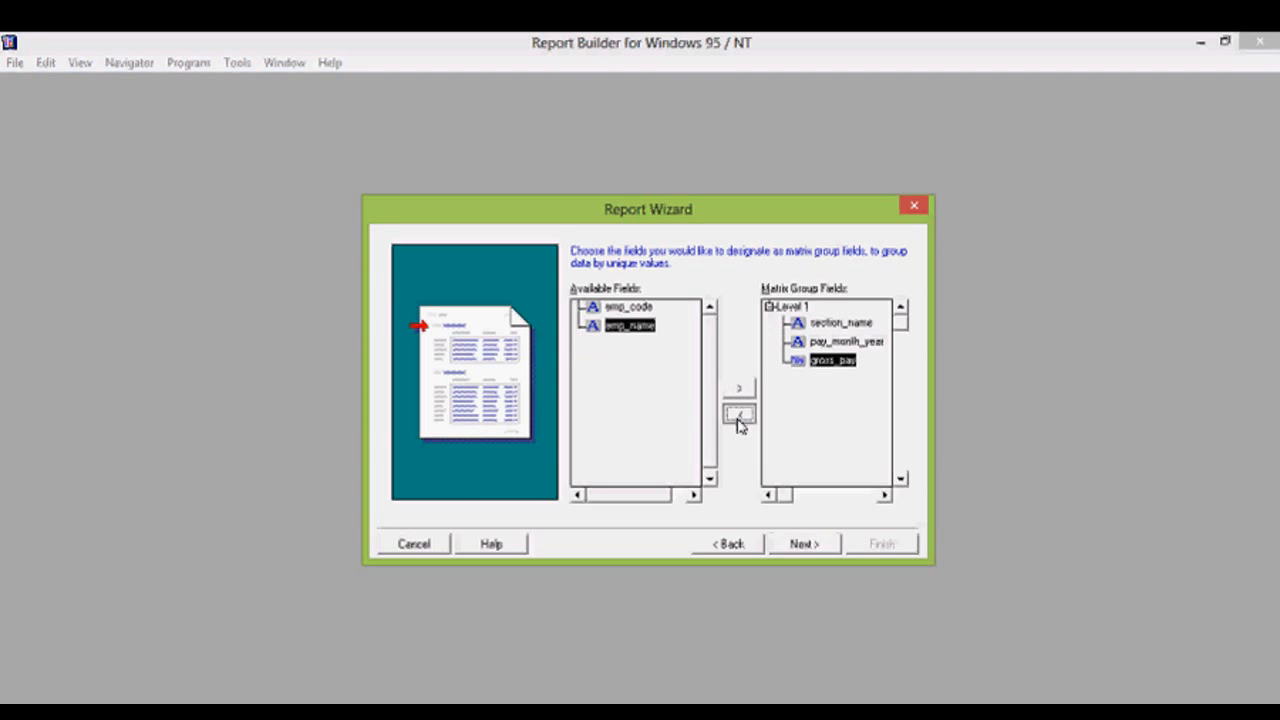
{"action": "left_click", "coordinate": [739, 421]}
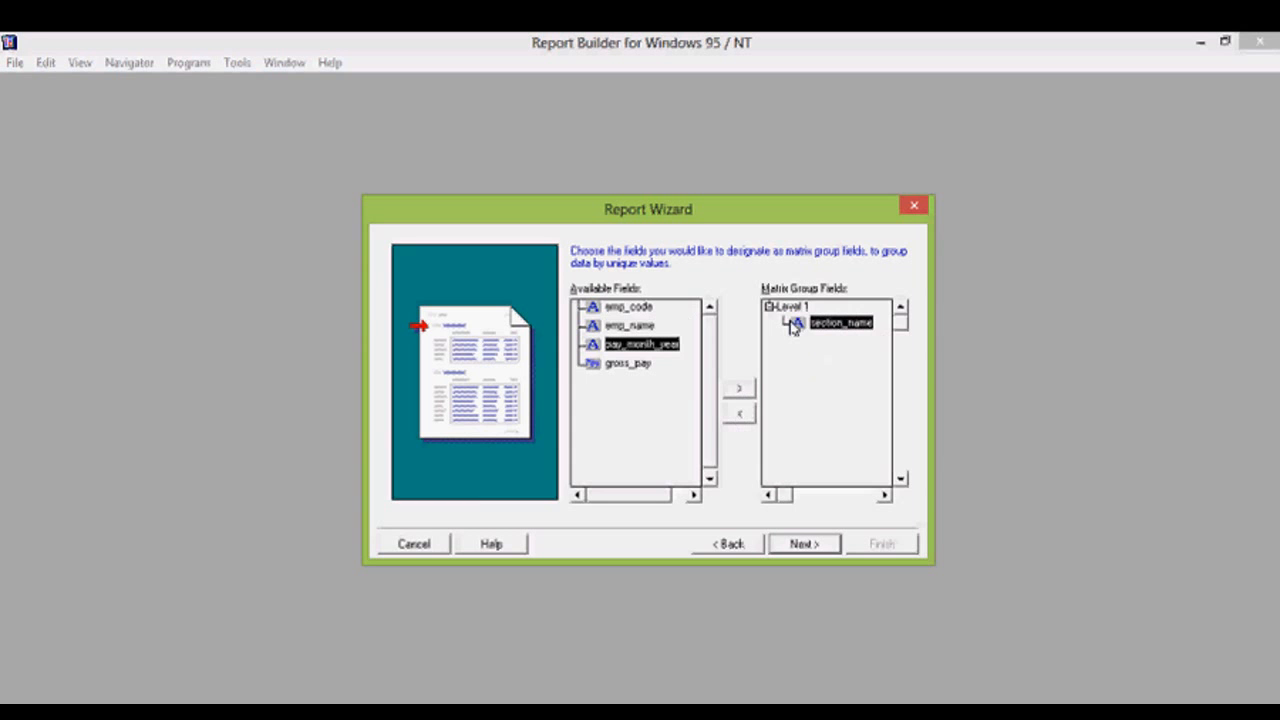
{"action": "left_click", "coordinate": [803, 544]}
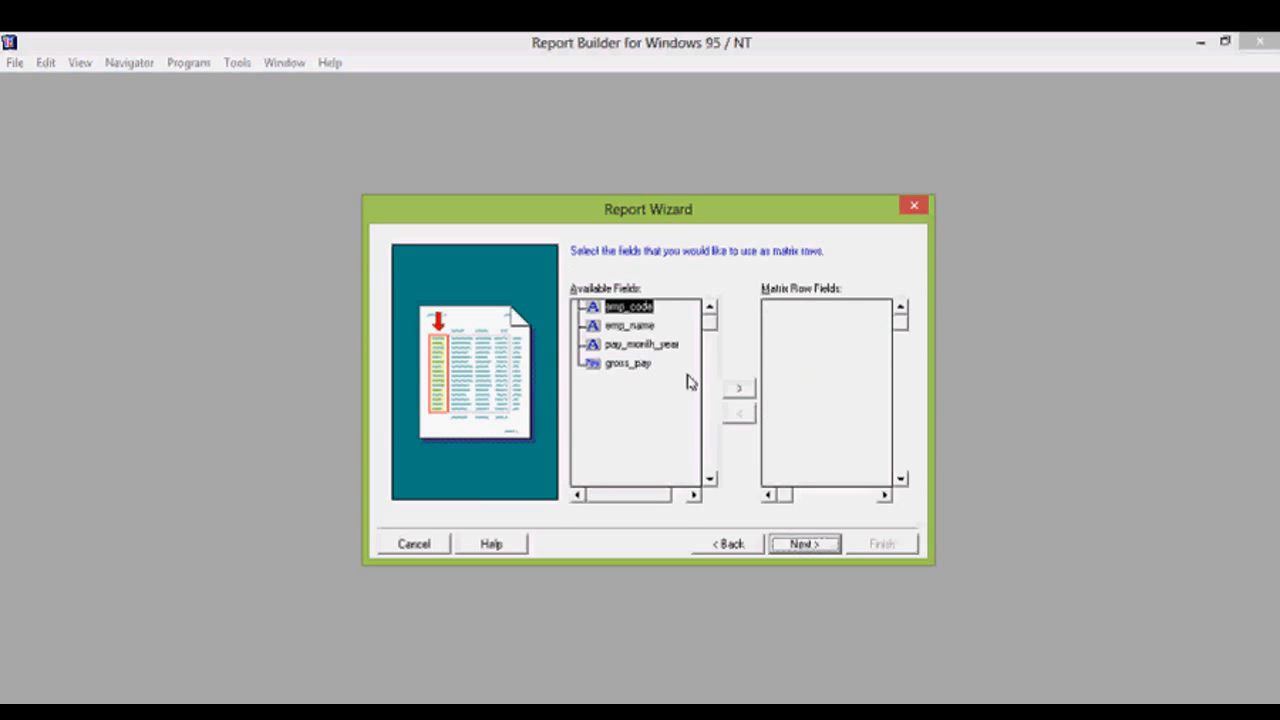
Use emp_code and emp_name as the matrix row fields and pay_month_year as the matrix column field
{"action": "left_click", "coordinate": [739, 388]}
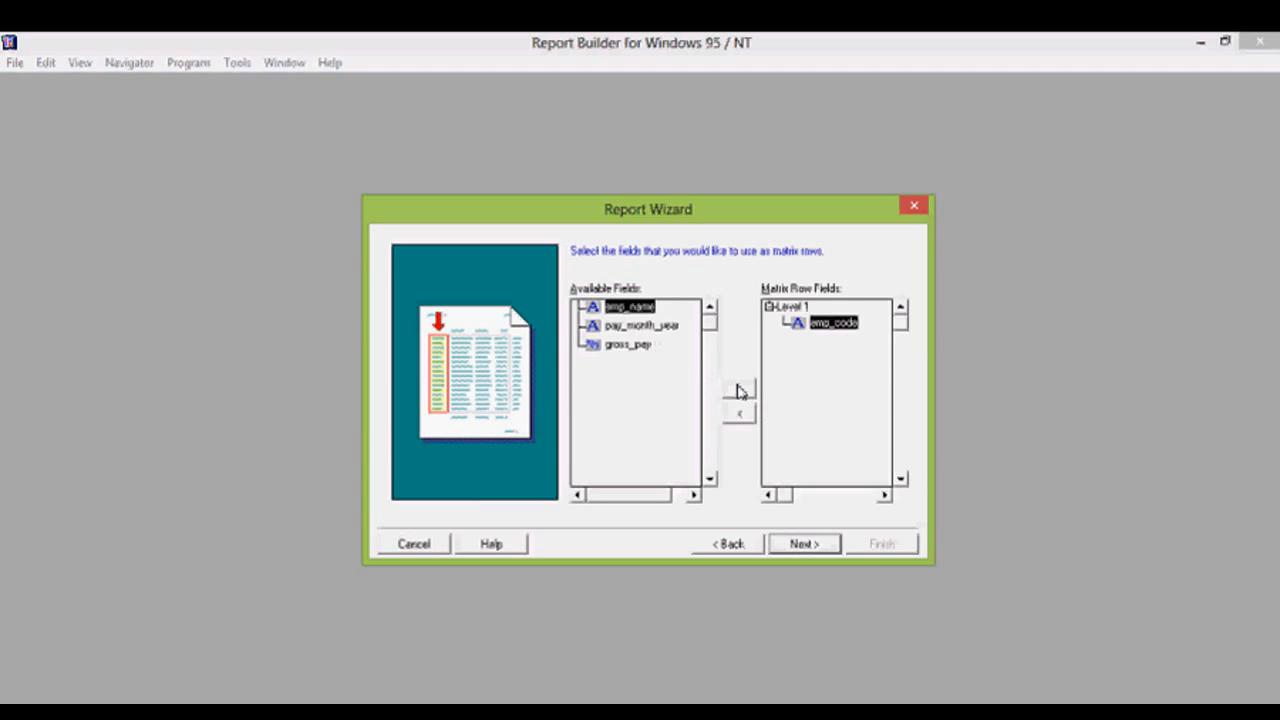
{"action": "left_click", "coordinate": [739, 389]}
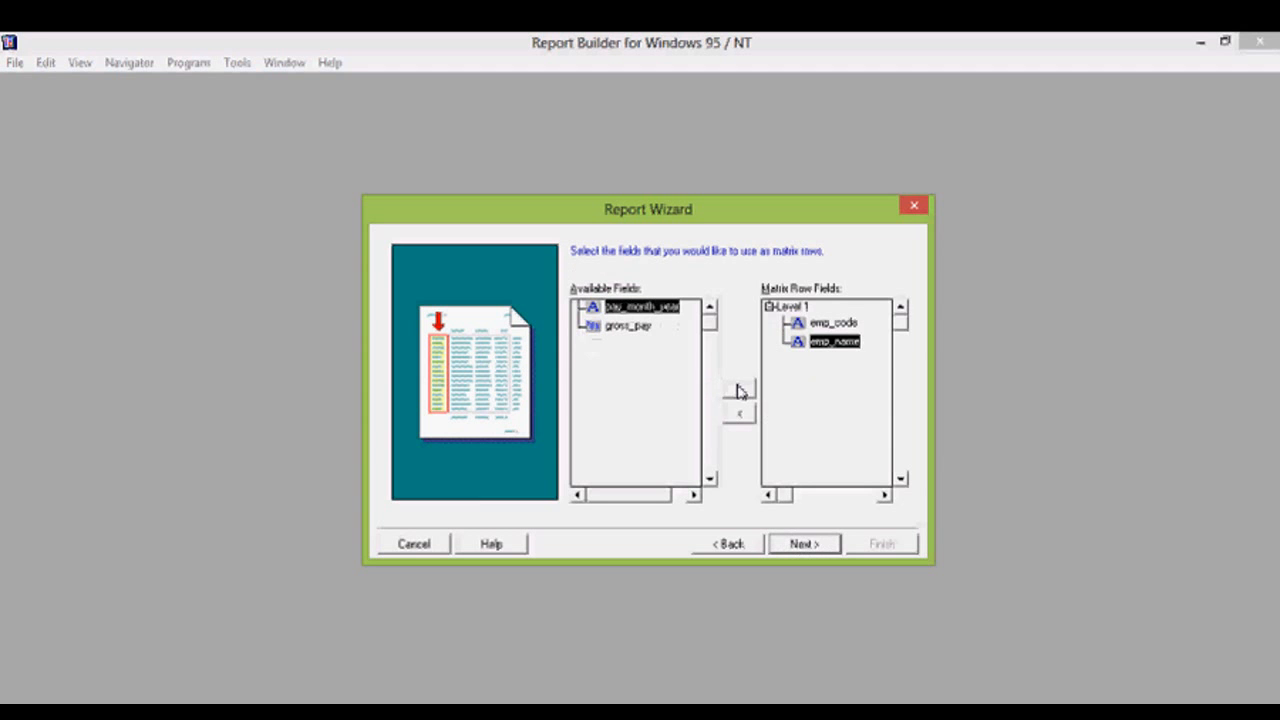
{"action": "left_click", "coordinate": [806, 546]}
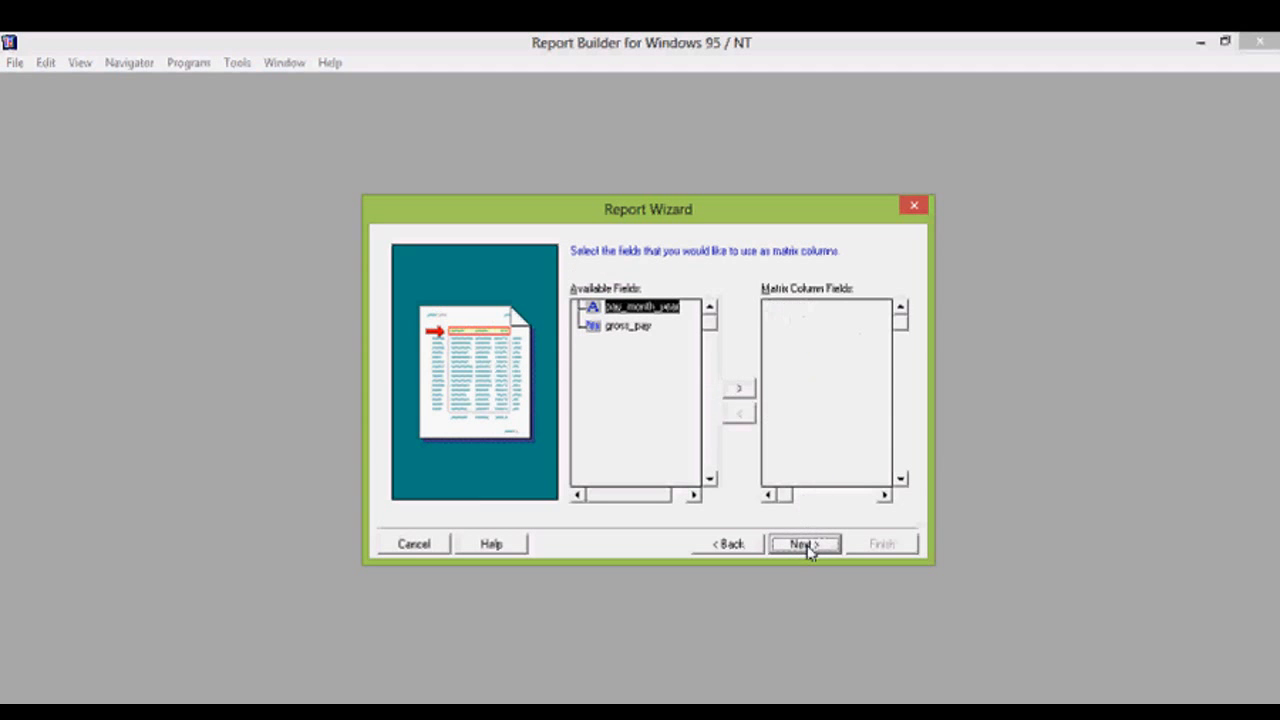
{"action": "left_click", "coordinate": [739, 388]}
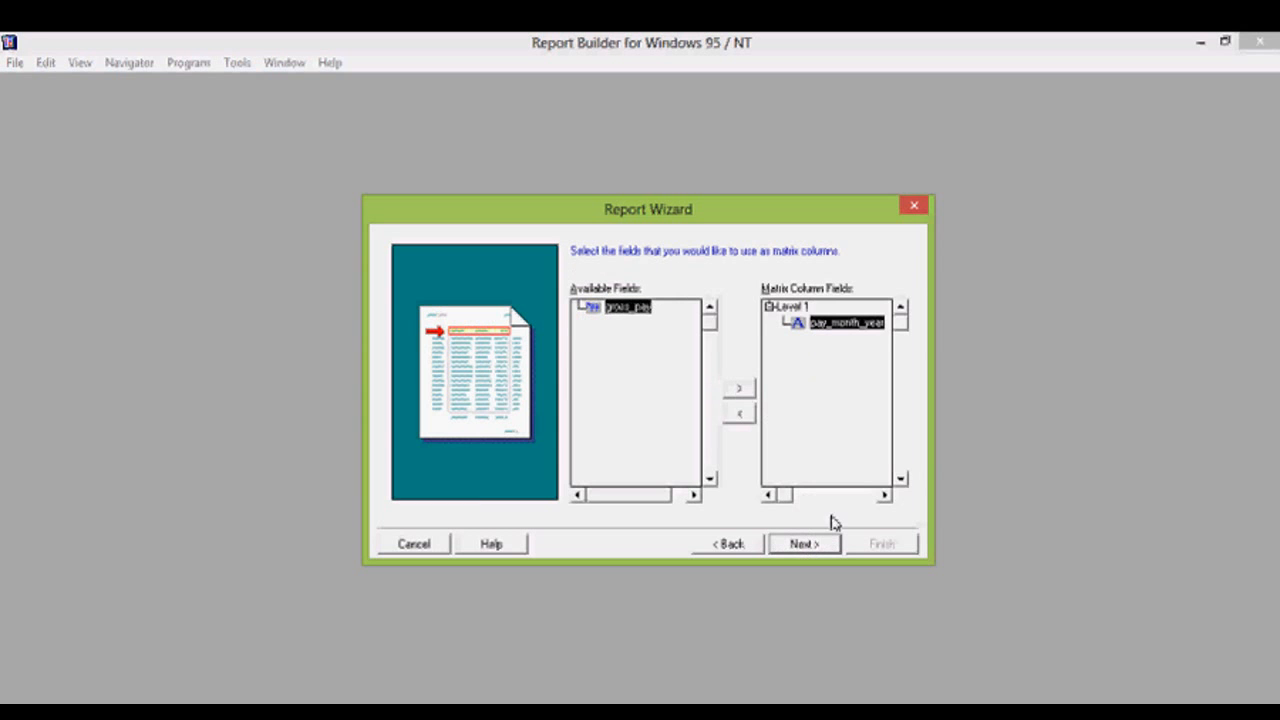
{"action": "left_click", "coordinate": [808, 548]}
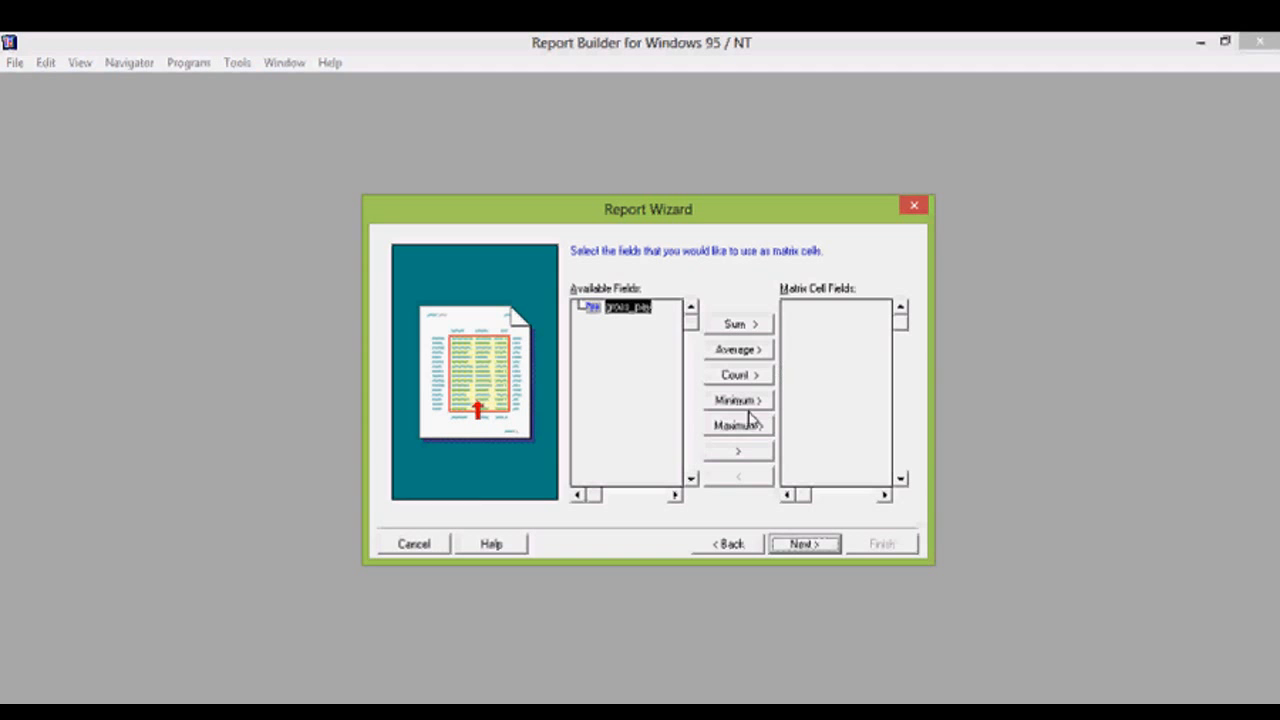
Use gross_pay as the matrix cell field without an aggregate function, and add Sum(gross_pay) as the matrix total
{"action": "left_click", "coordinate": [734, 455]}
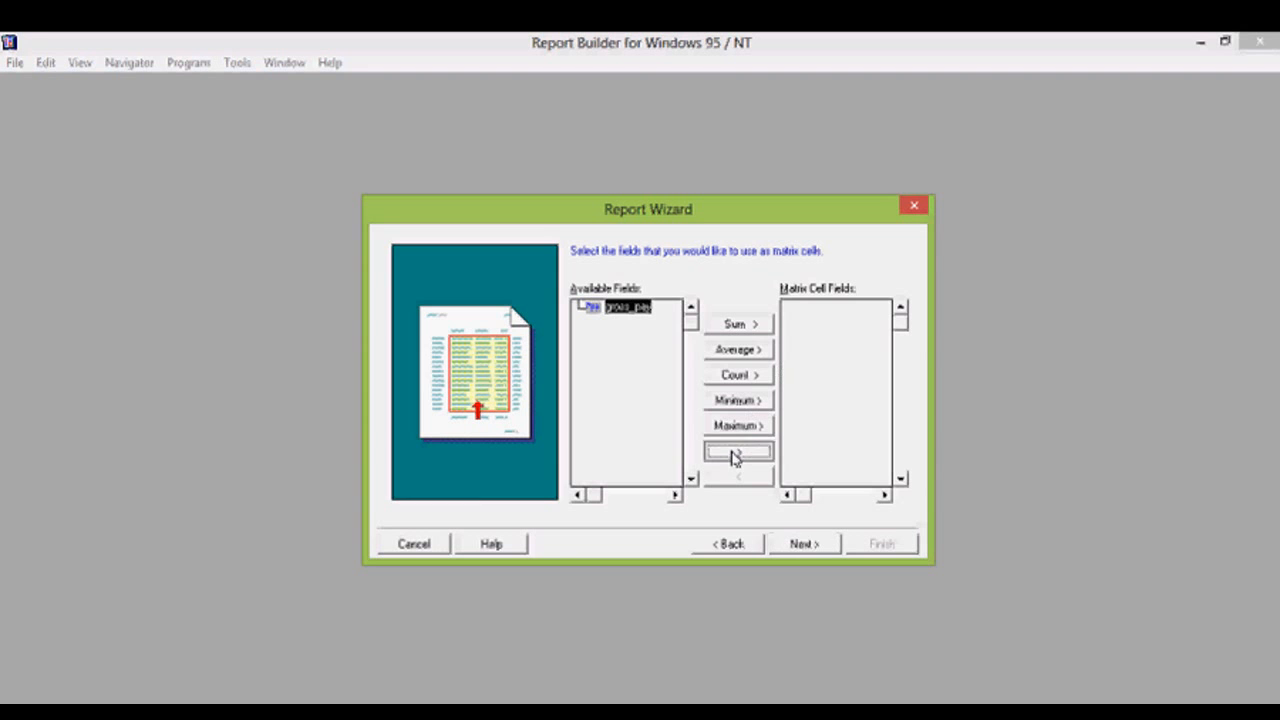
{"action": "left_click", "coordinate": [805, 546]}
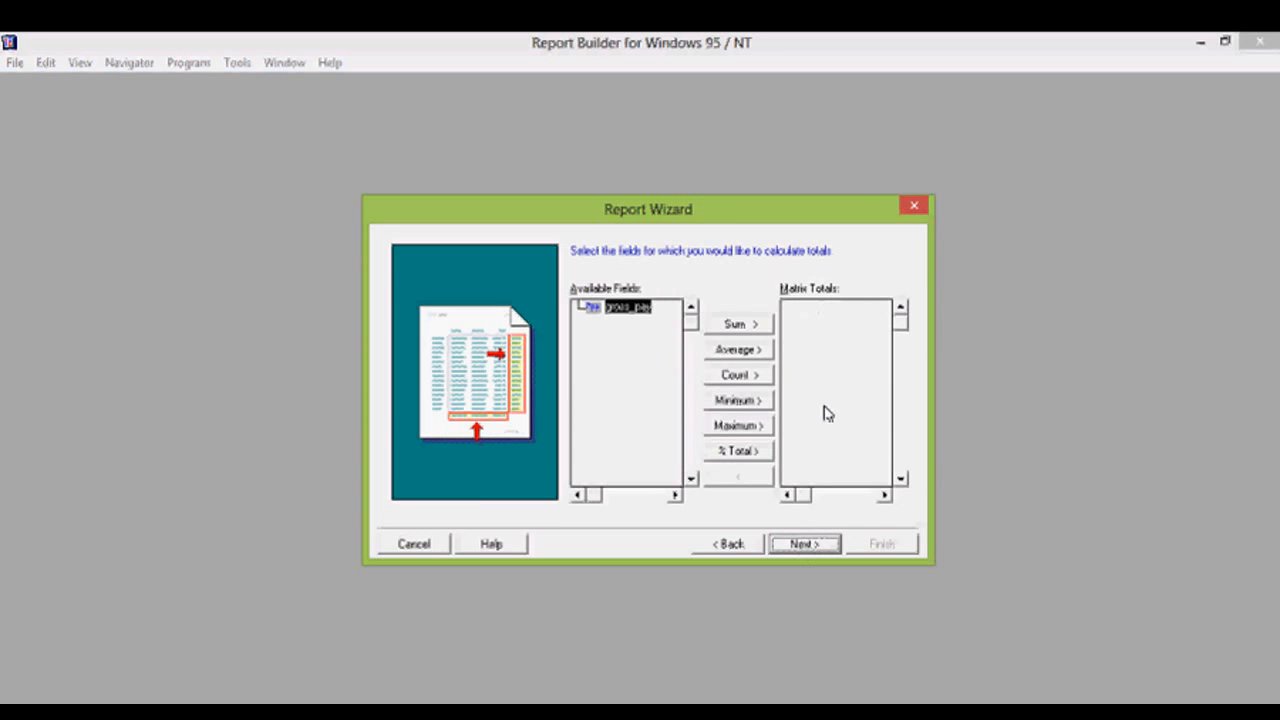
{"action": "left_click", "coordinate": [727, 328]}
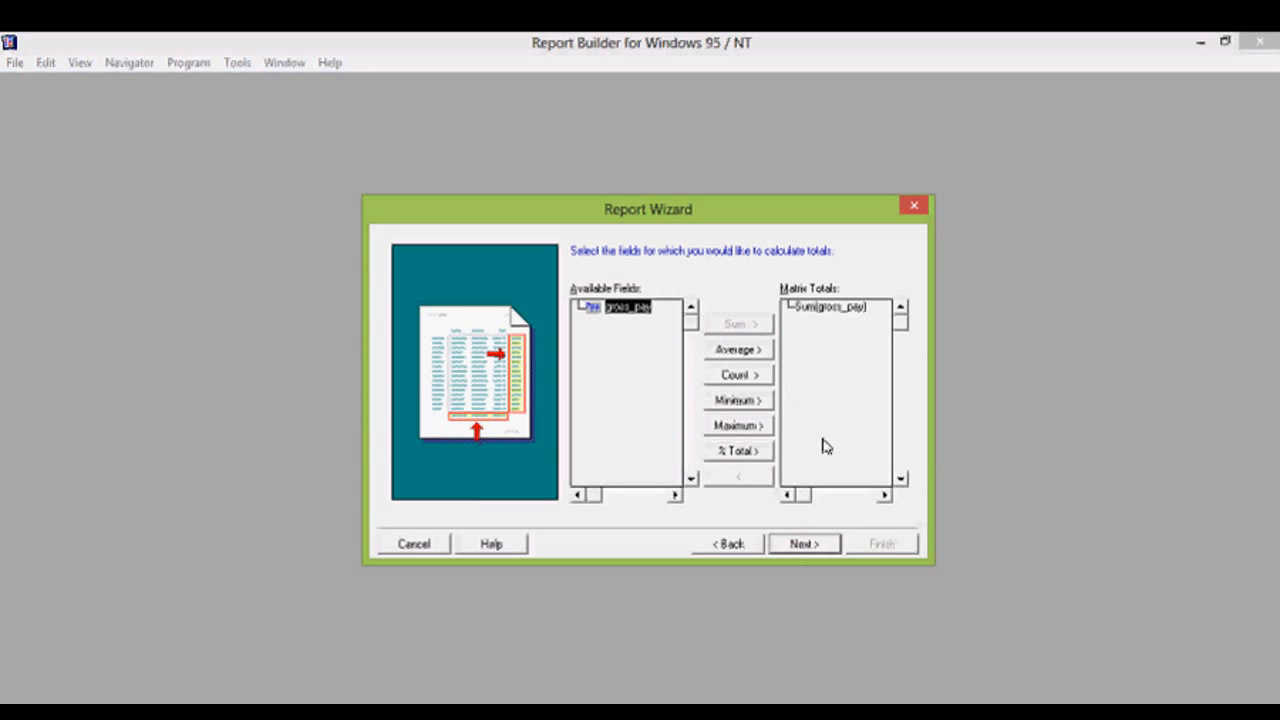
{"action": "left_click", "coordinate": [804, 545]}
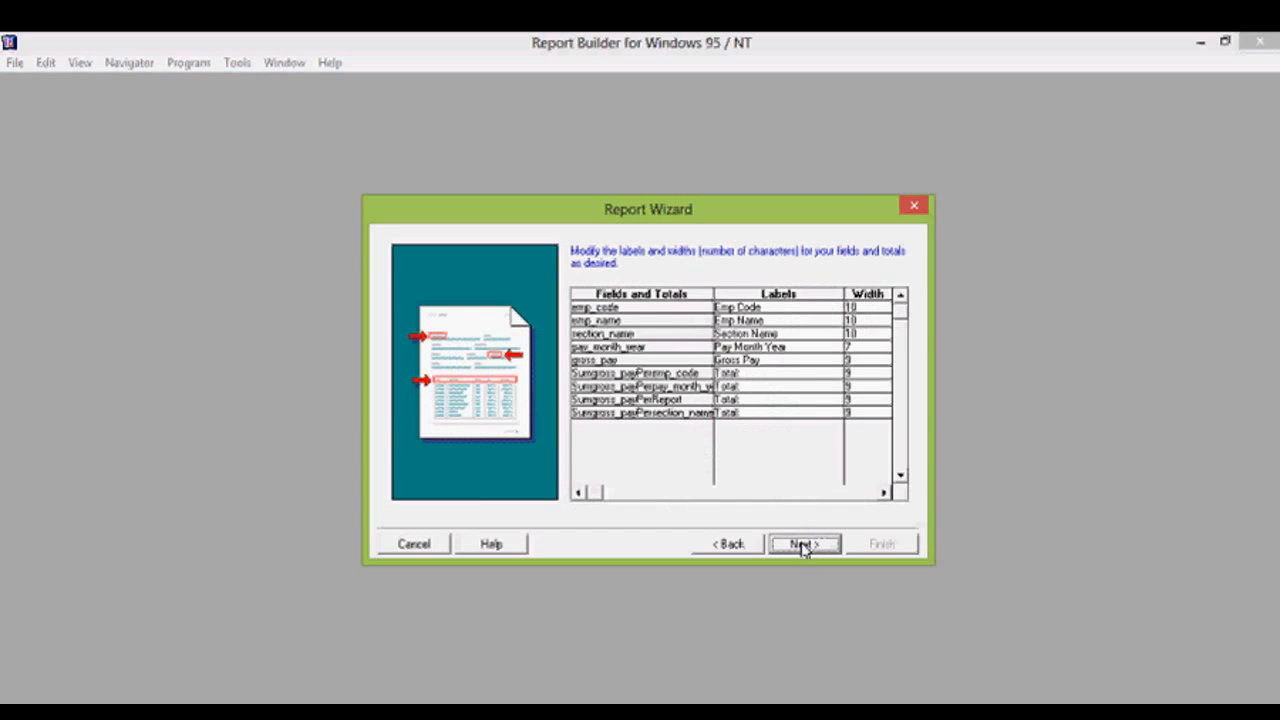
Accept the default labels and widths, choose No template, and finish the wizard to generate the report
{"action": "left_click", "coordinate": [804, 545]}
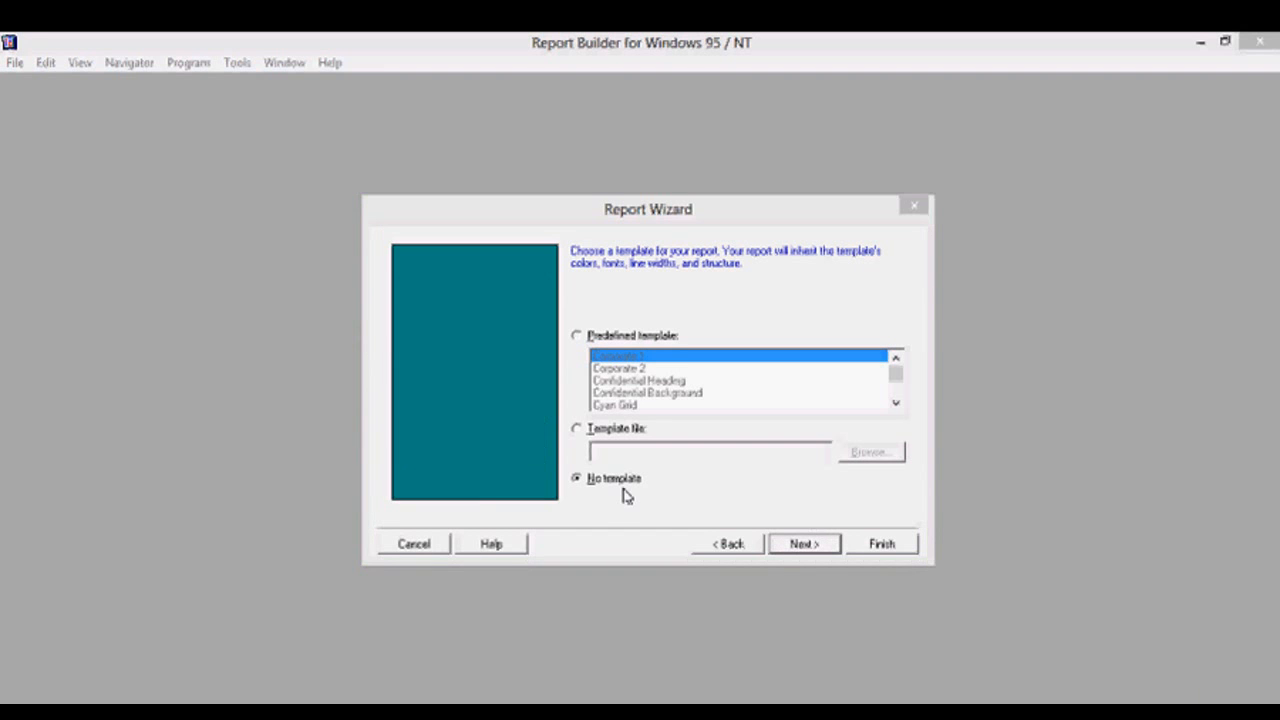
{"action": "left_click", "coordinate": [615, 483]}
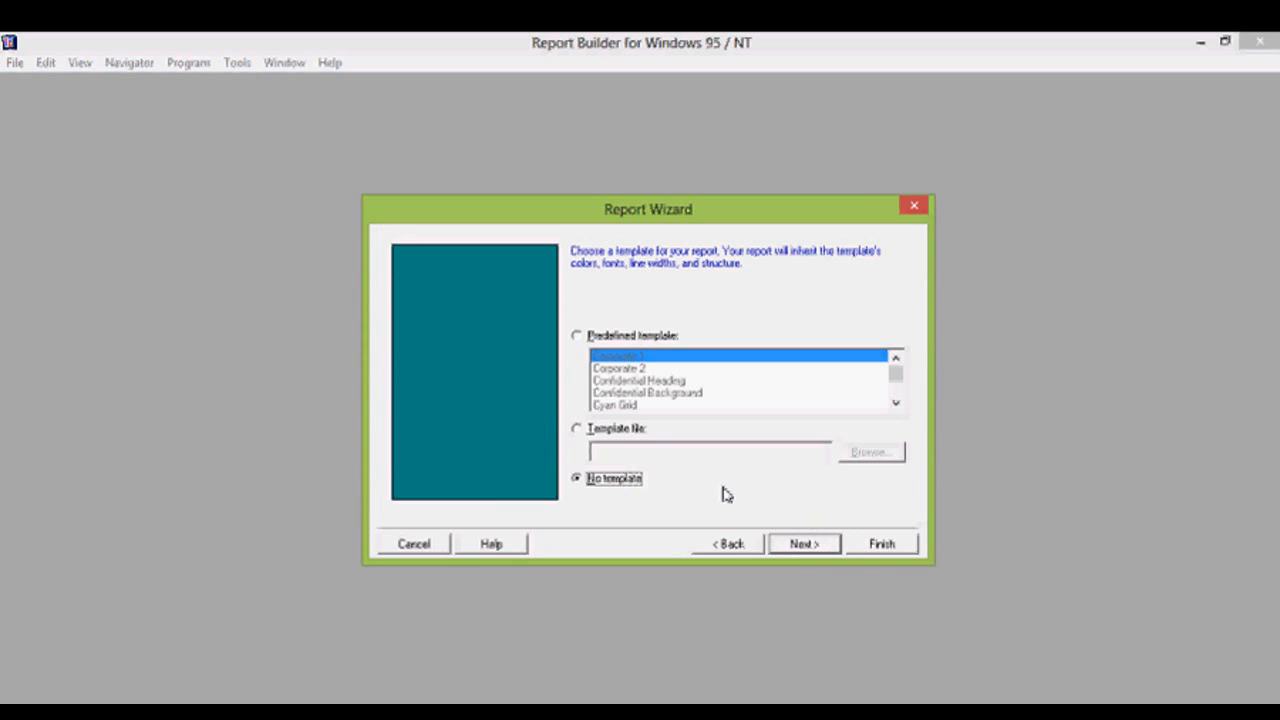
{"action": "left_click", "coordinate": [804, 544]}
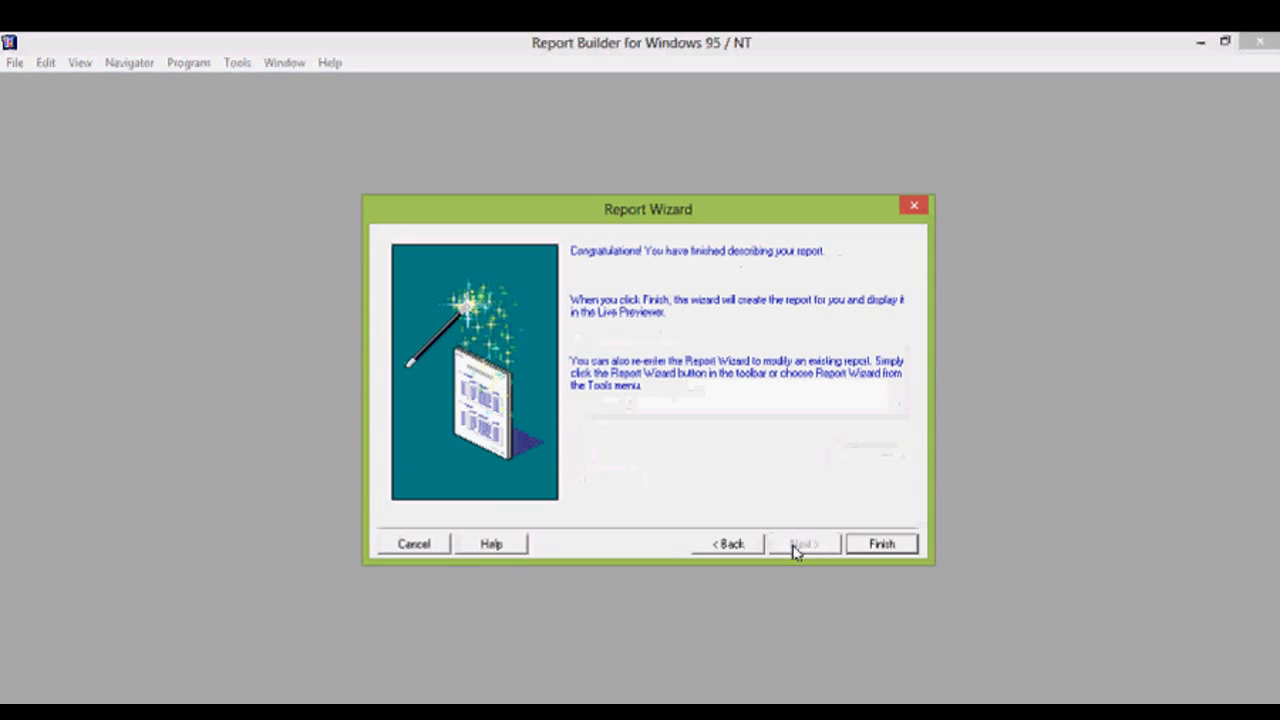
{"action": "left_click", "coordinate": [868, 541]}
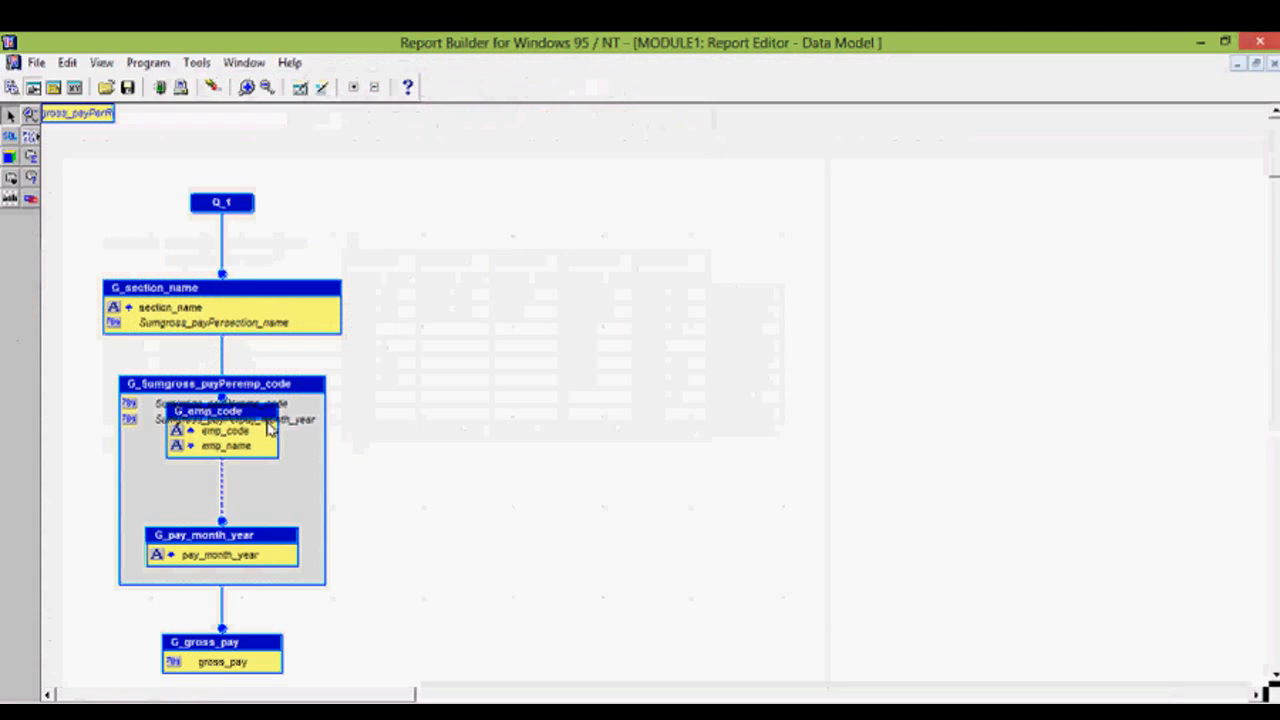
In the data model, move G_emp_code out beside the G_Sumgross_payPeremp_code group, and view the pay_month_year column's properties
{"action": "left_click_drag", "start_coordinate": [250, 420], "coordinate": [434, 420]}
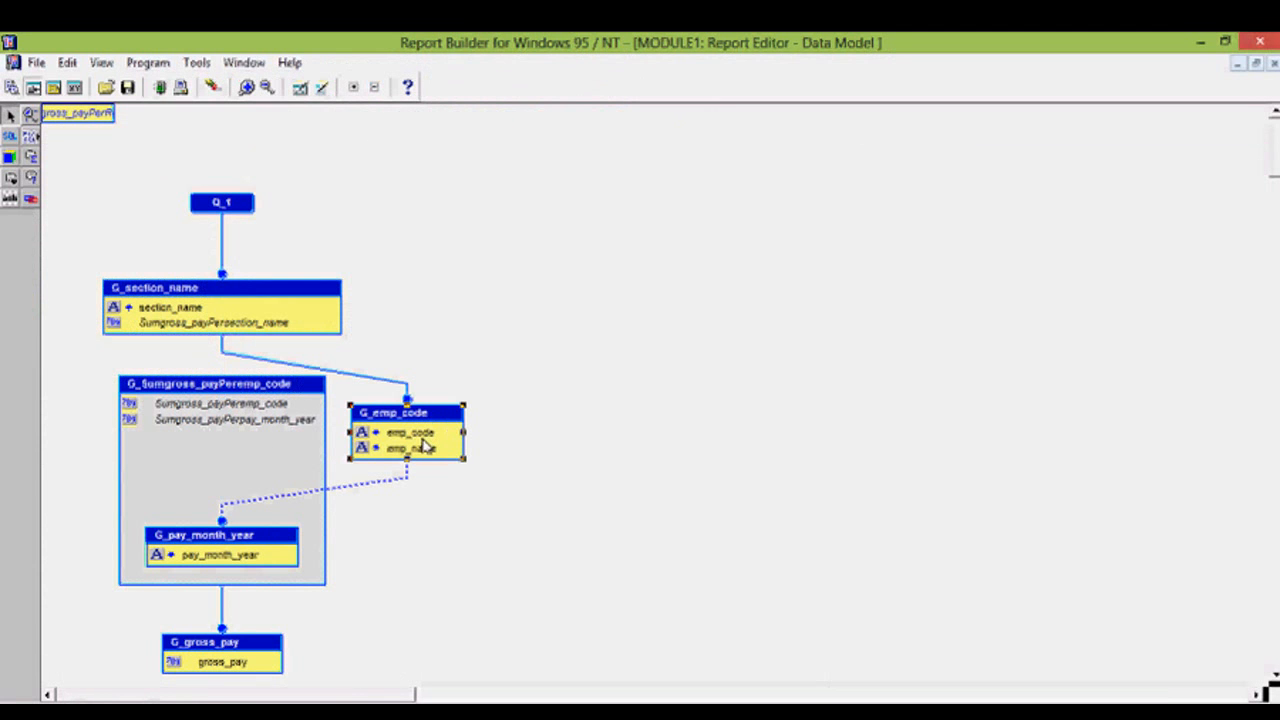
{"action": "left_click", "coordinate": [199, 556]}
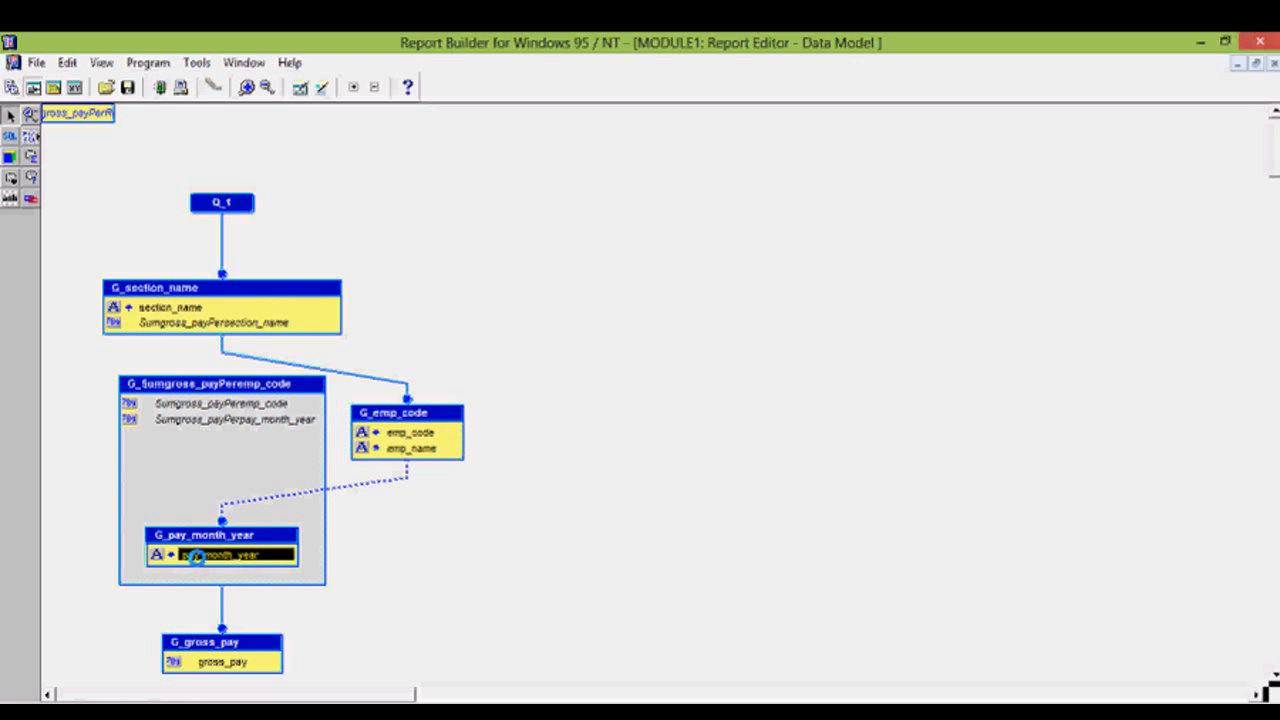
{"action": "double_click", "coordinate": [197, 557]}
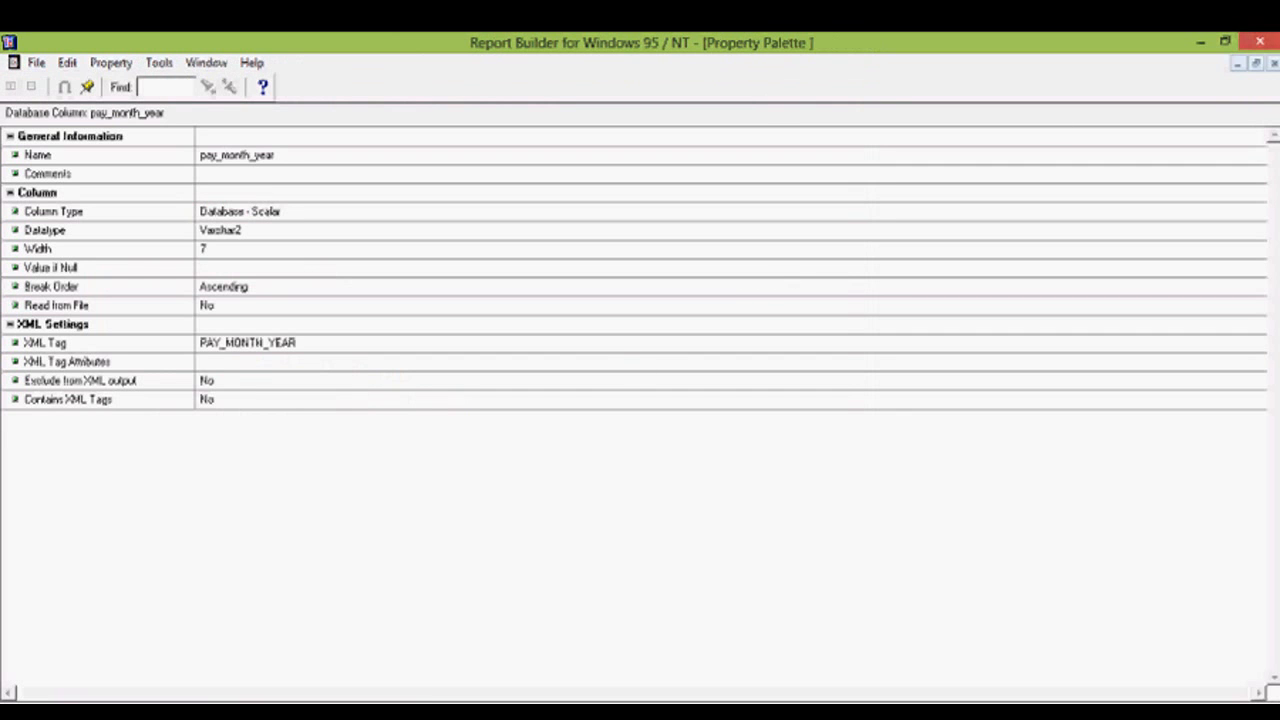
{"action": "left_click", "coordinate": [1273, 63]}
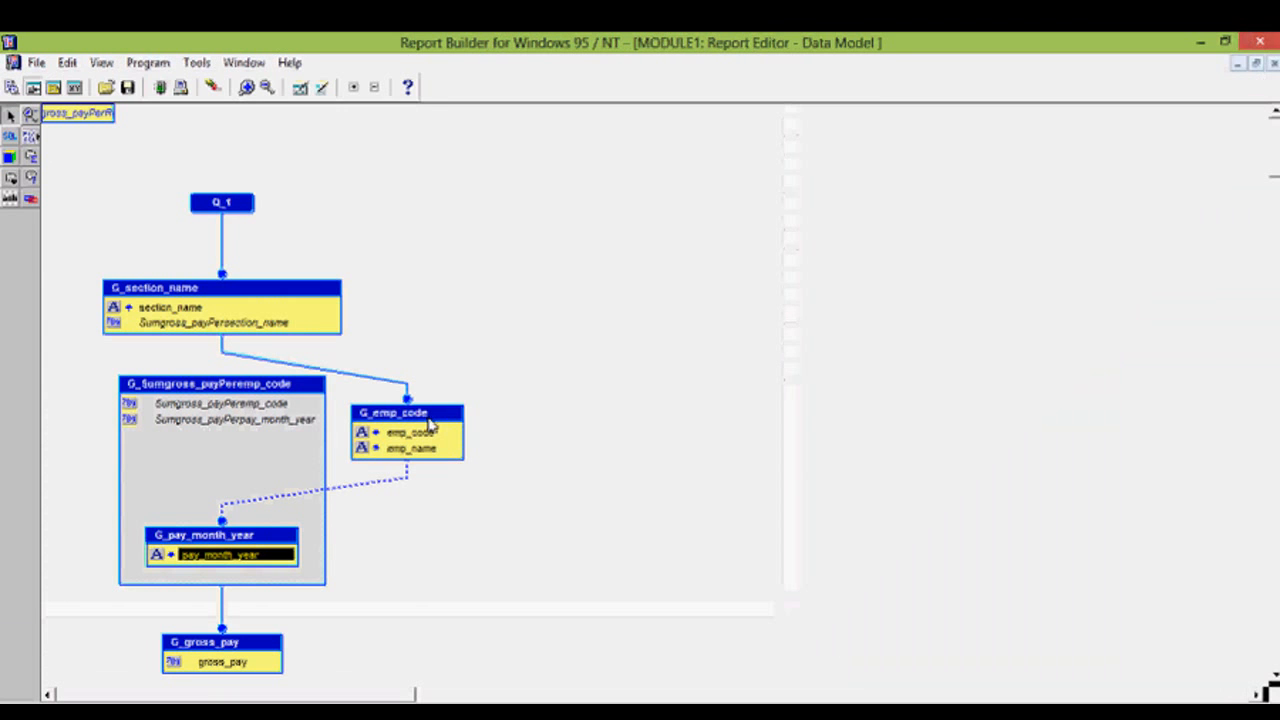
In query Q_1, add to_date(c.pay_month_year,'mm/rrrr') to the select list and to the end of the order by clause
{"action": "double_click", "coordinate": [226, 206]}
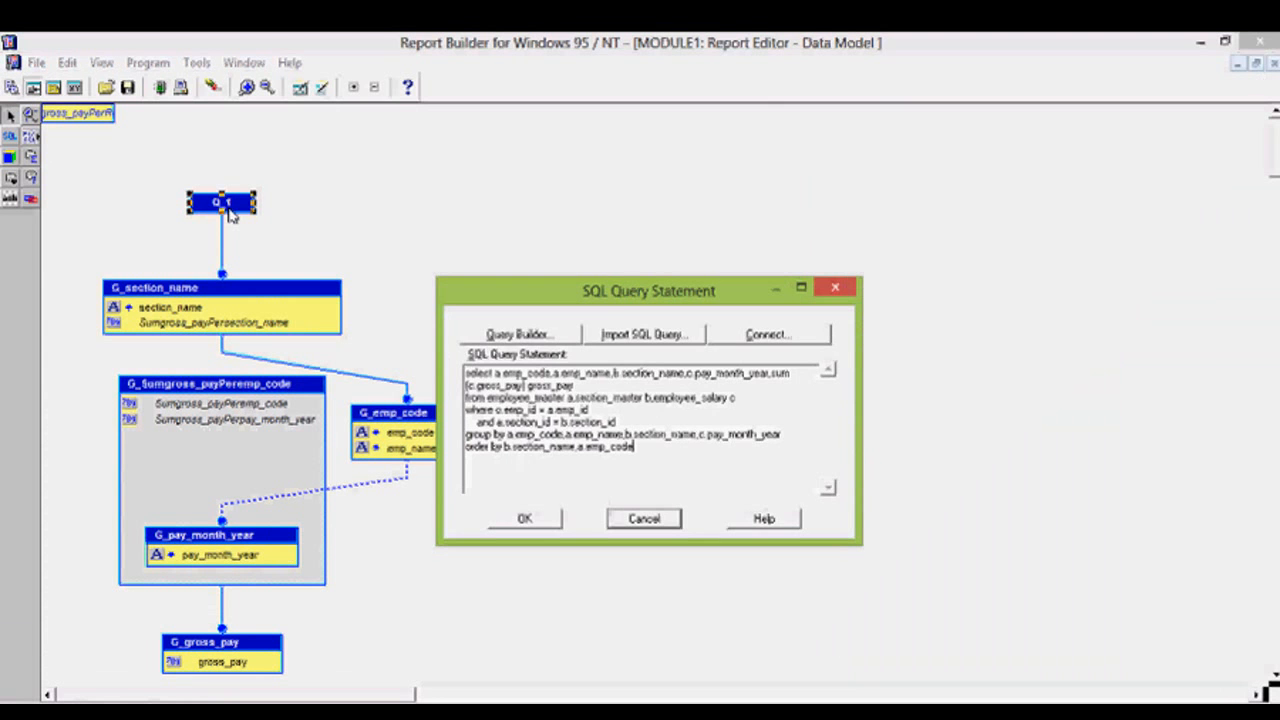
{"action": "double_click", "coordinate": [604, 291]}
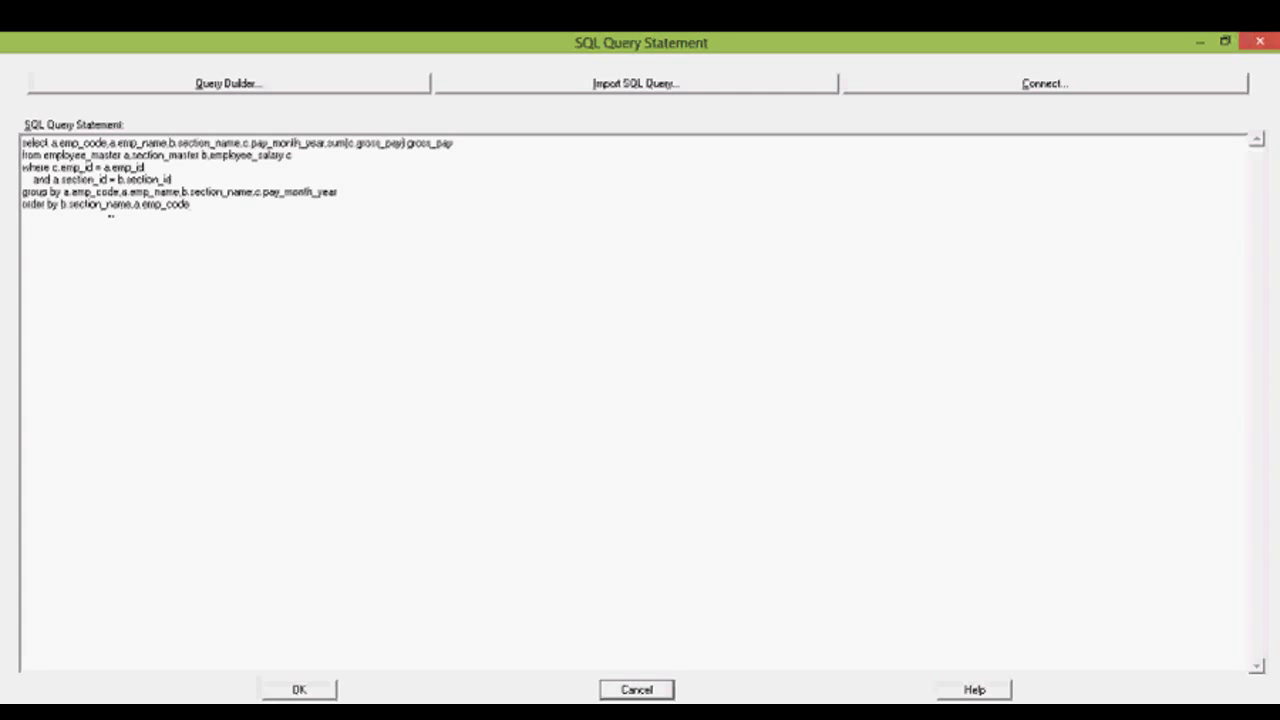
{"action": "type", "text": ",to_date(c.pay_month_year,'mm/rrr')"}
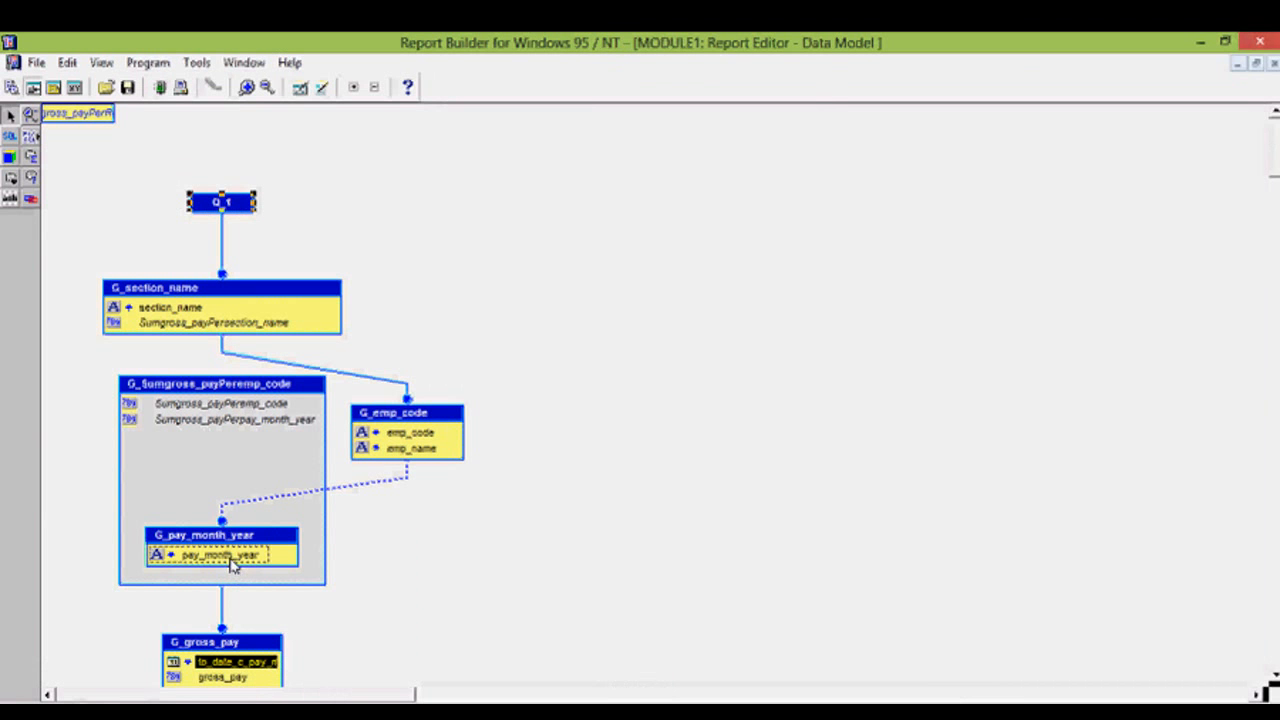
Move the to_date column from G_gross_pay into G_pay_month_year above pay_month_year, and view its break order property
{"action": "left_click", "coordinate": [234, 556]}
{"action": "double_click", "coordinate": [234, 555]}
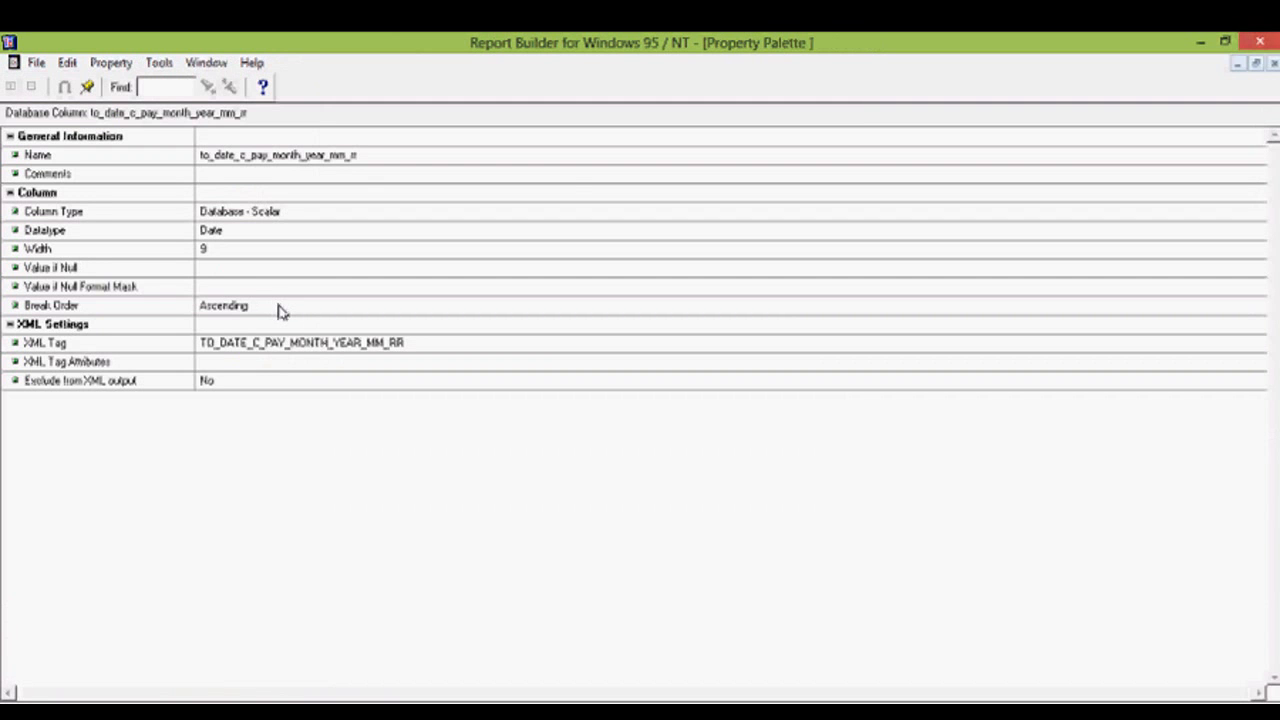
{"action": "left_click", "coordinate": [1273, 64]}
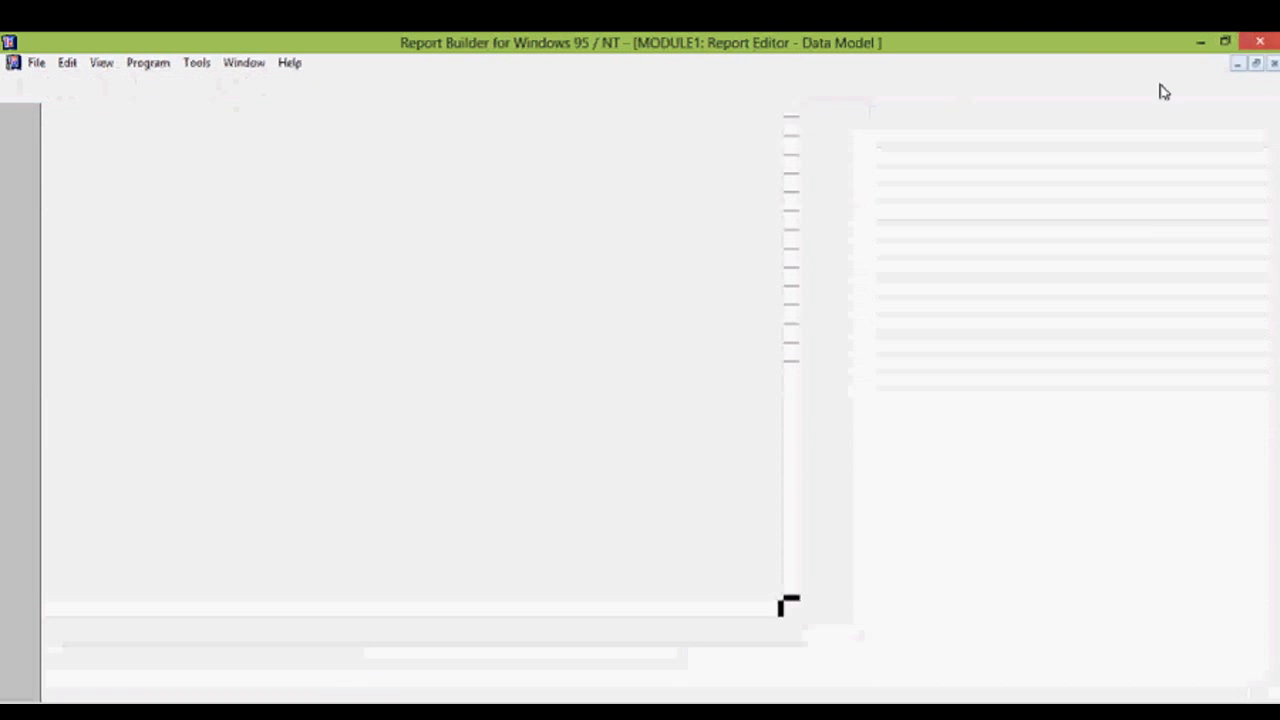
Close the data model and open MODULE1 in the Live Previewer from the Object Navigator
{"action": "left_click", "coordinate": [1272, 65]}
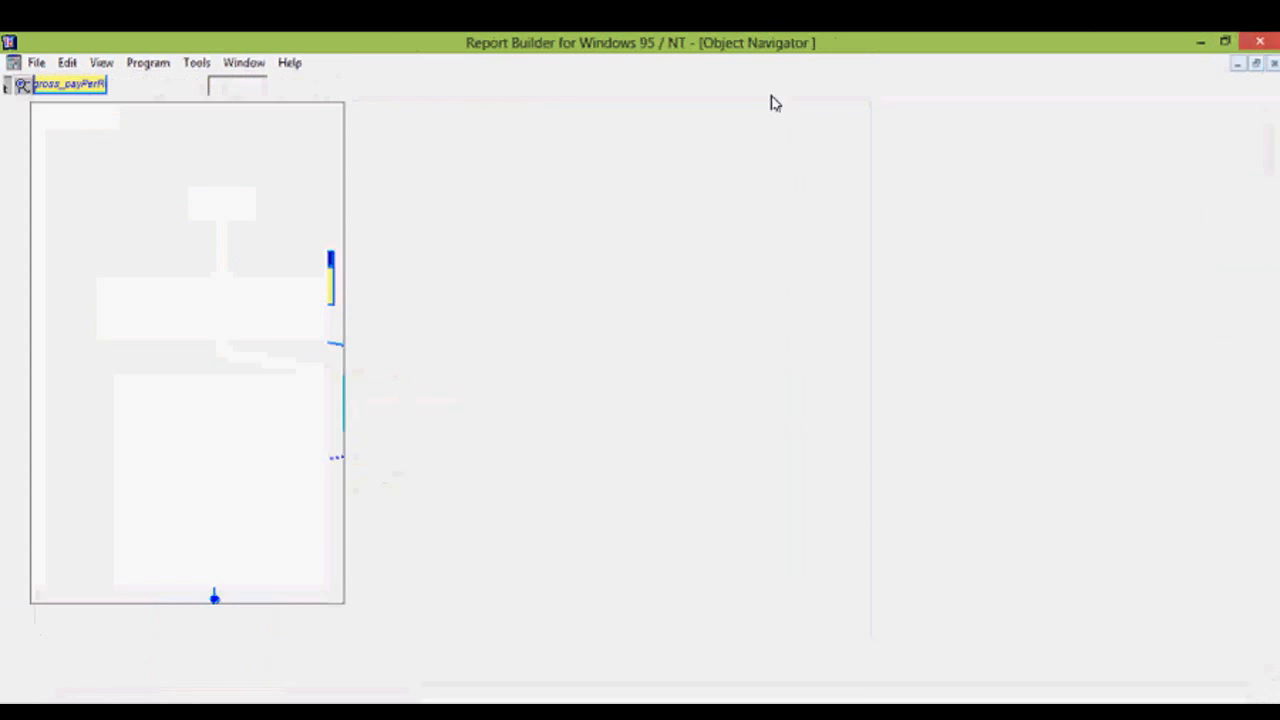
{"action": "left_click", "coordinate": [162, 88]}
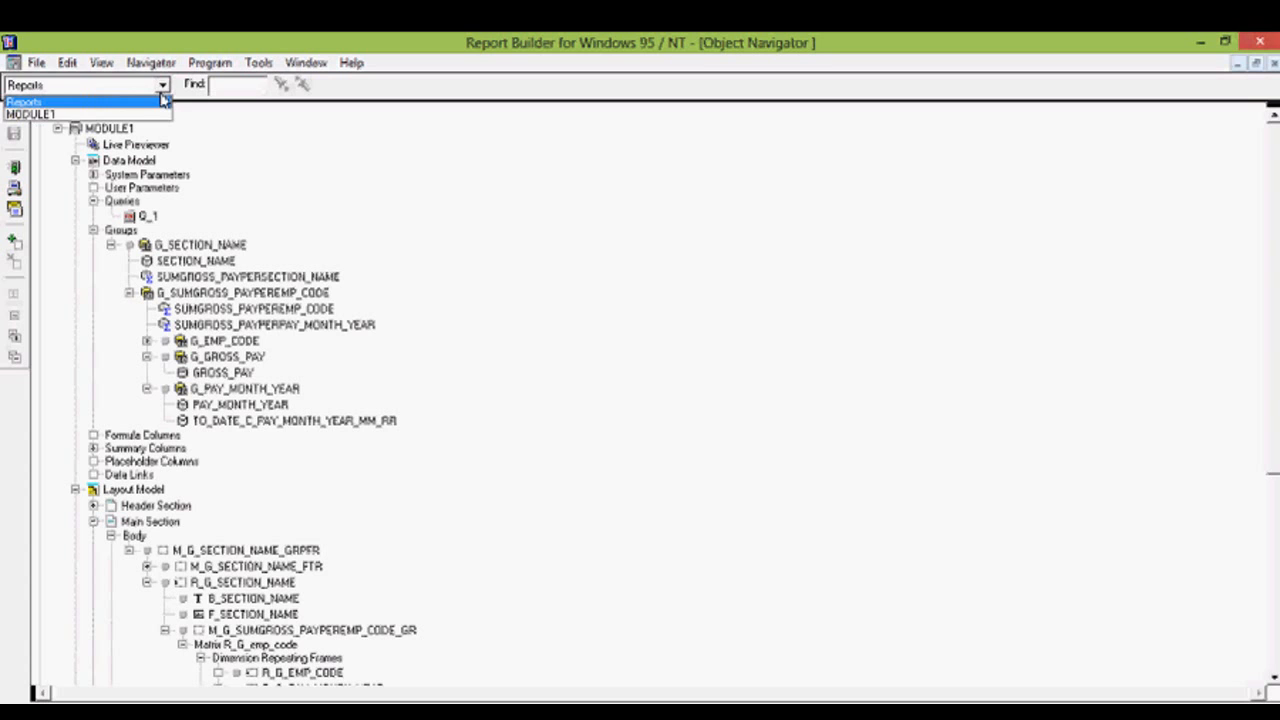
{"action": "left_click", "coordinate": [162, 96]}
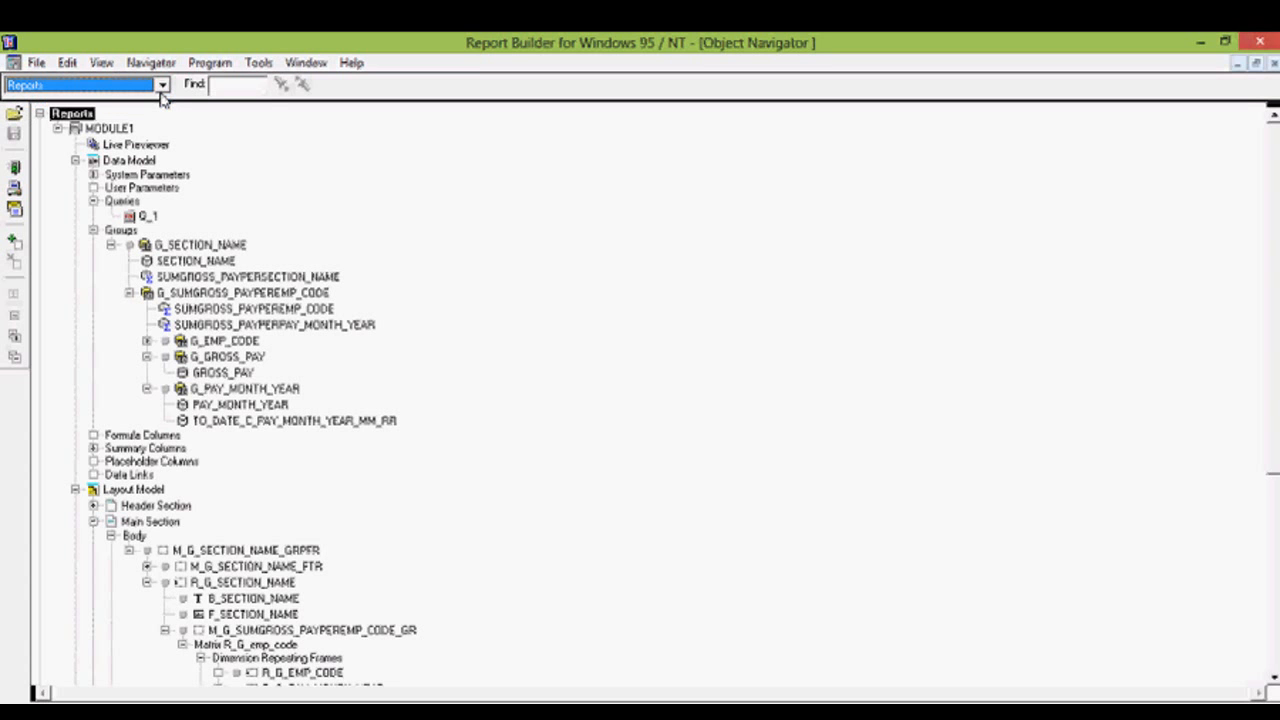
{"action": "left_click", "coordinate": [122, 147]}
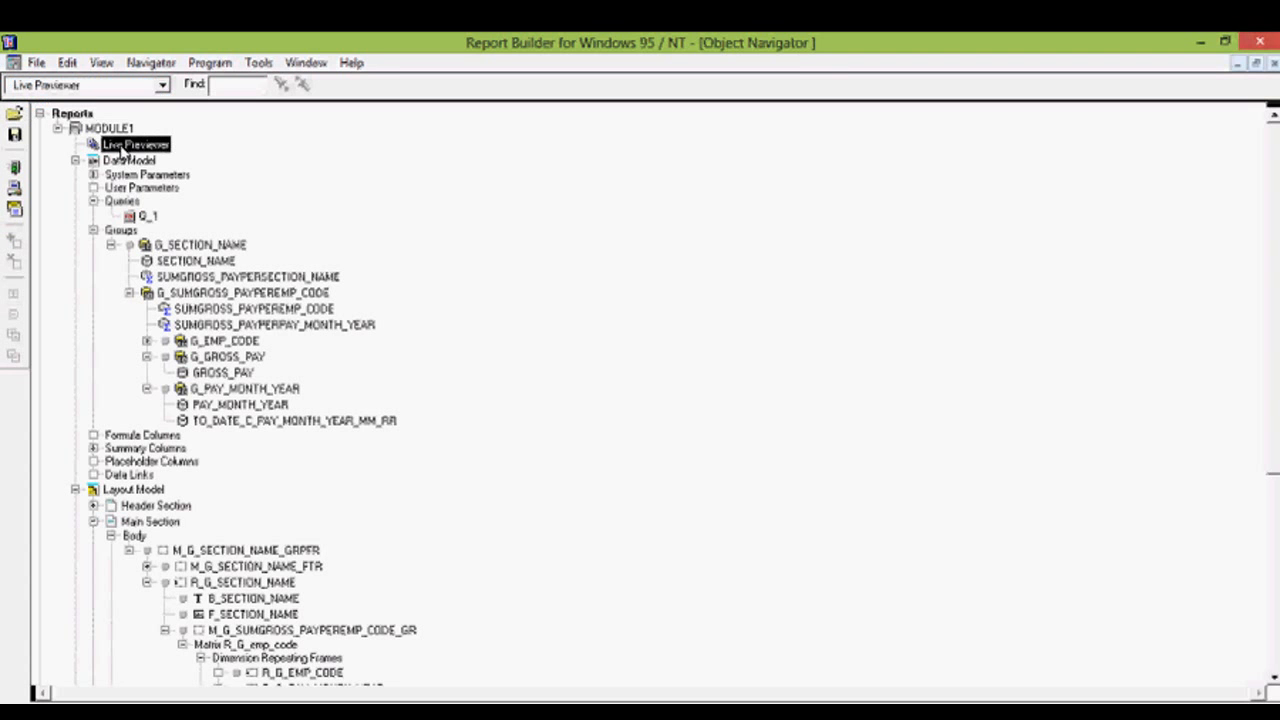
{"action": "double_click", "coordinate": [118, 145]}
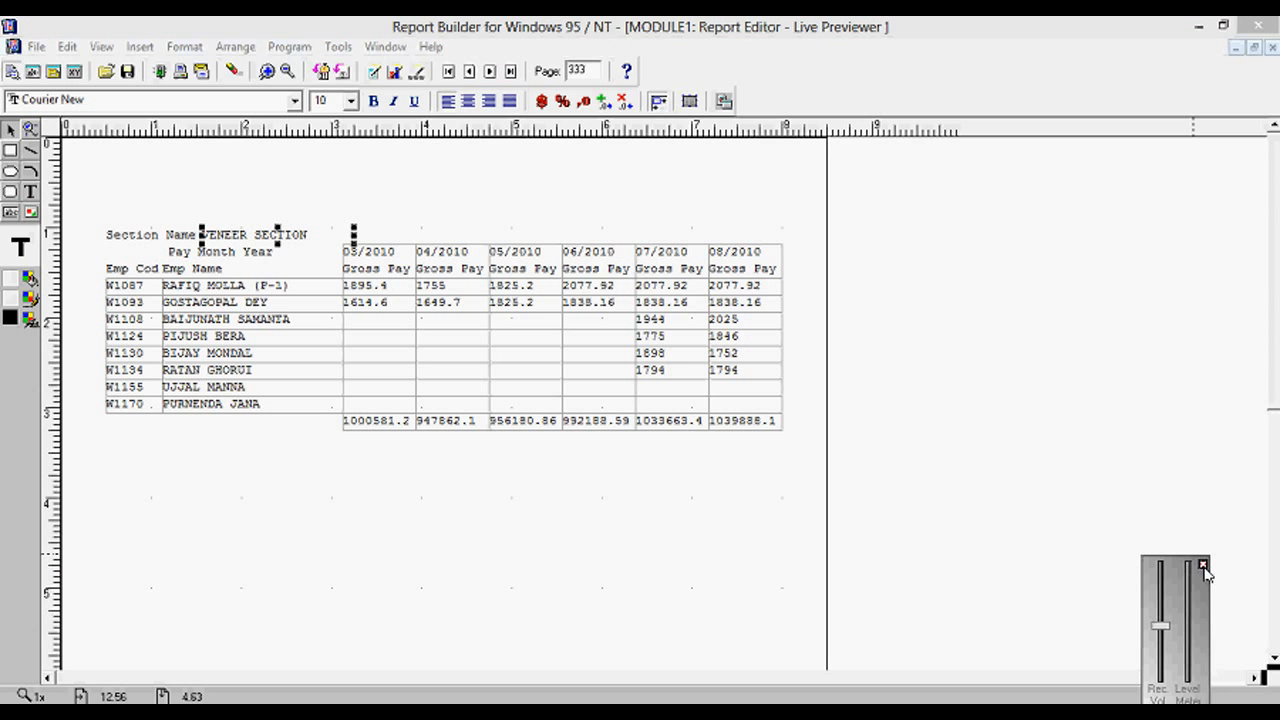
{"action": "left_click", "coordinate": [1203, 566]}
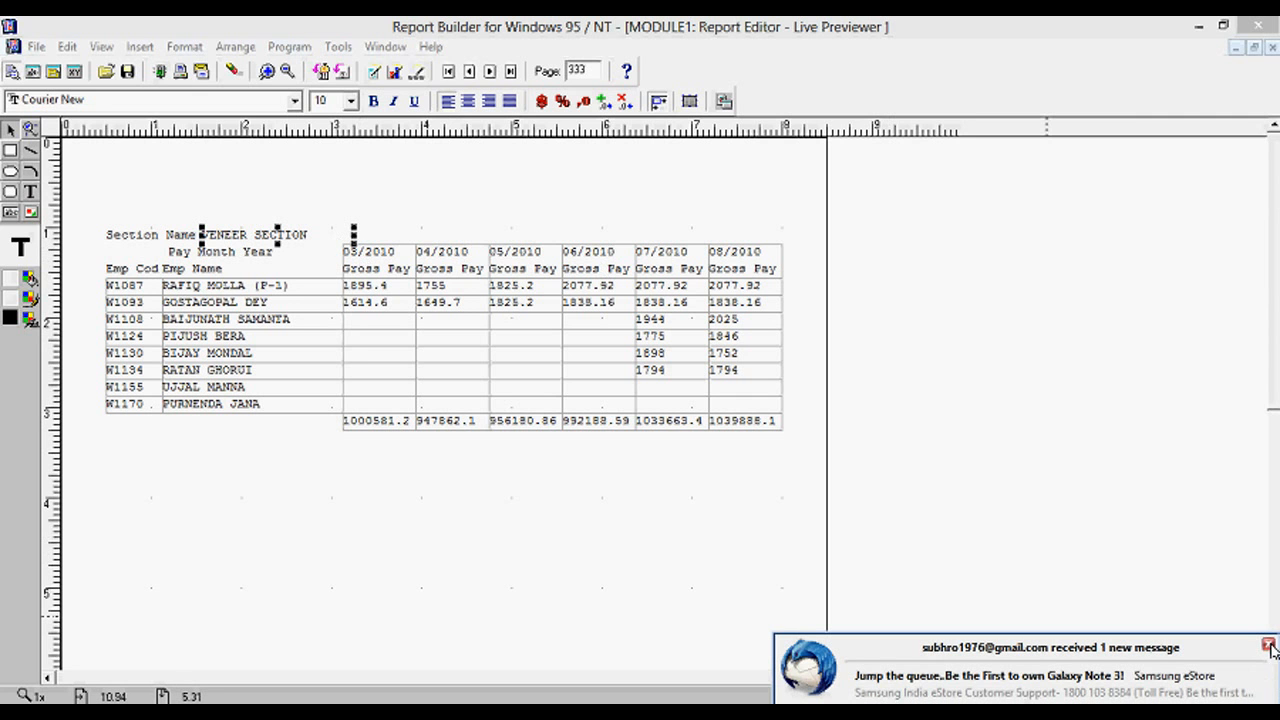
{"action": "left_click", "coordinate": [1268, 645]}
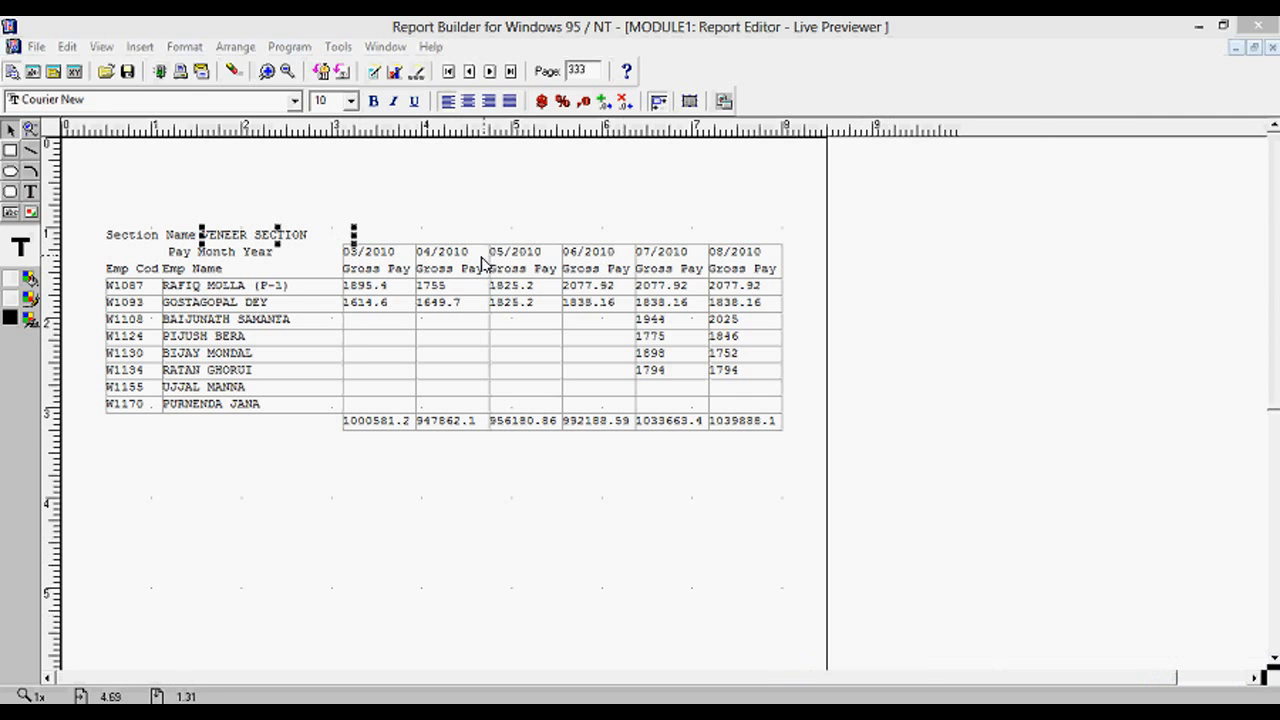
{"action": "left_click", "coordinate": [278, 177]}
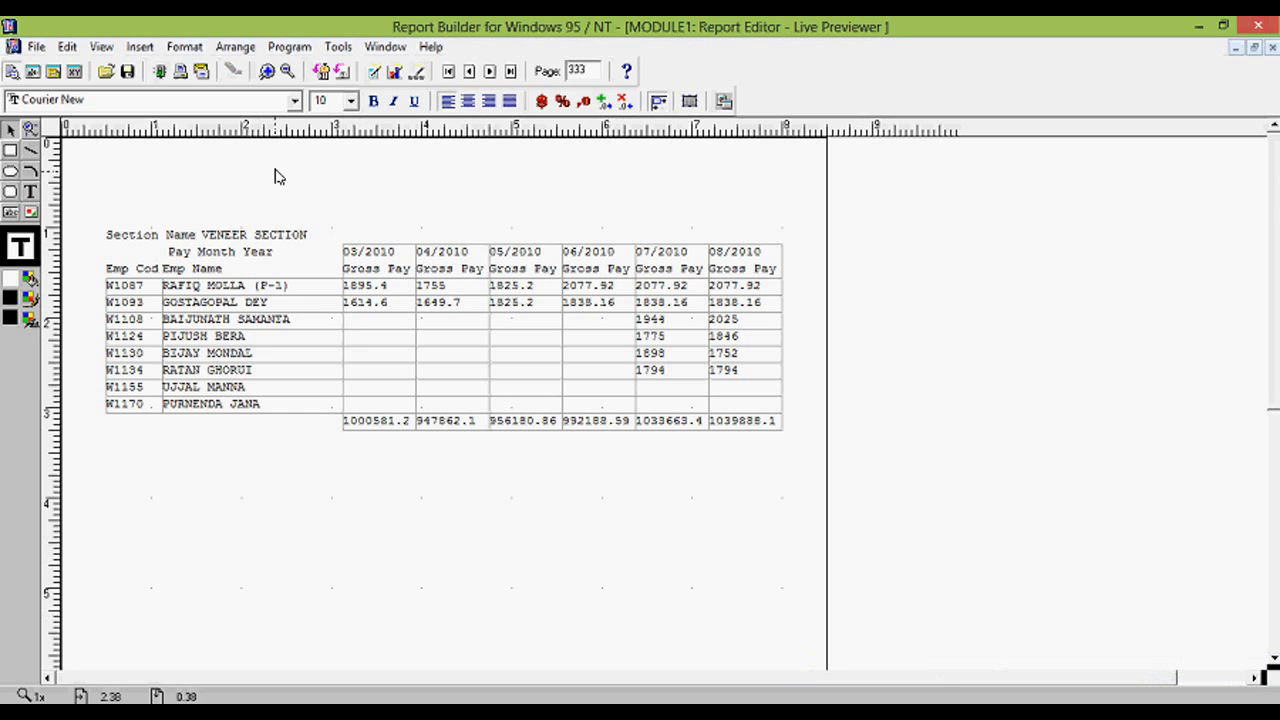
Return to the data model and shift the G_pay_month_year group slightly within the matrix group
{"action": "left_click", "coordinate": [32, 72]}
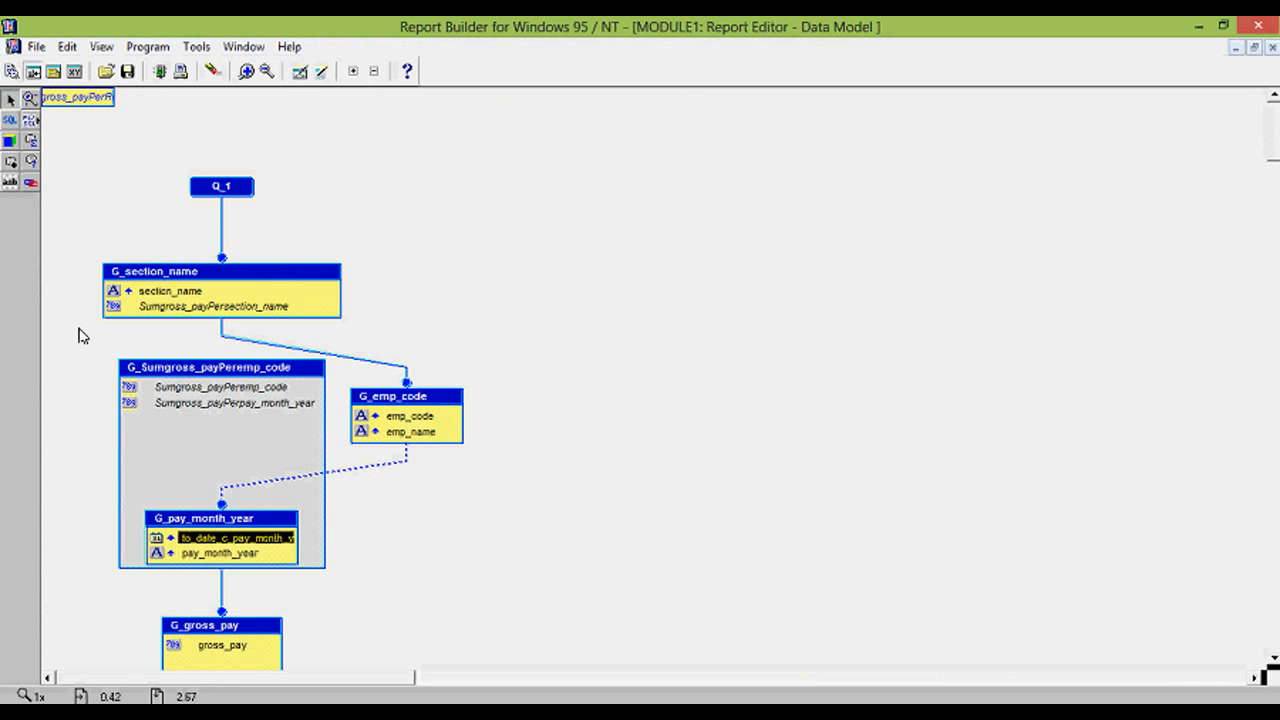
{"action": "left_click", "coordinate": [210, 555]}
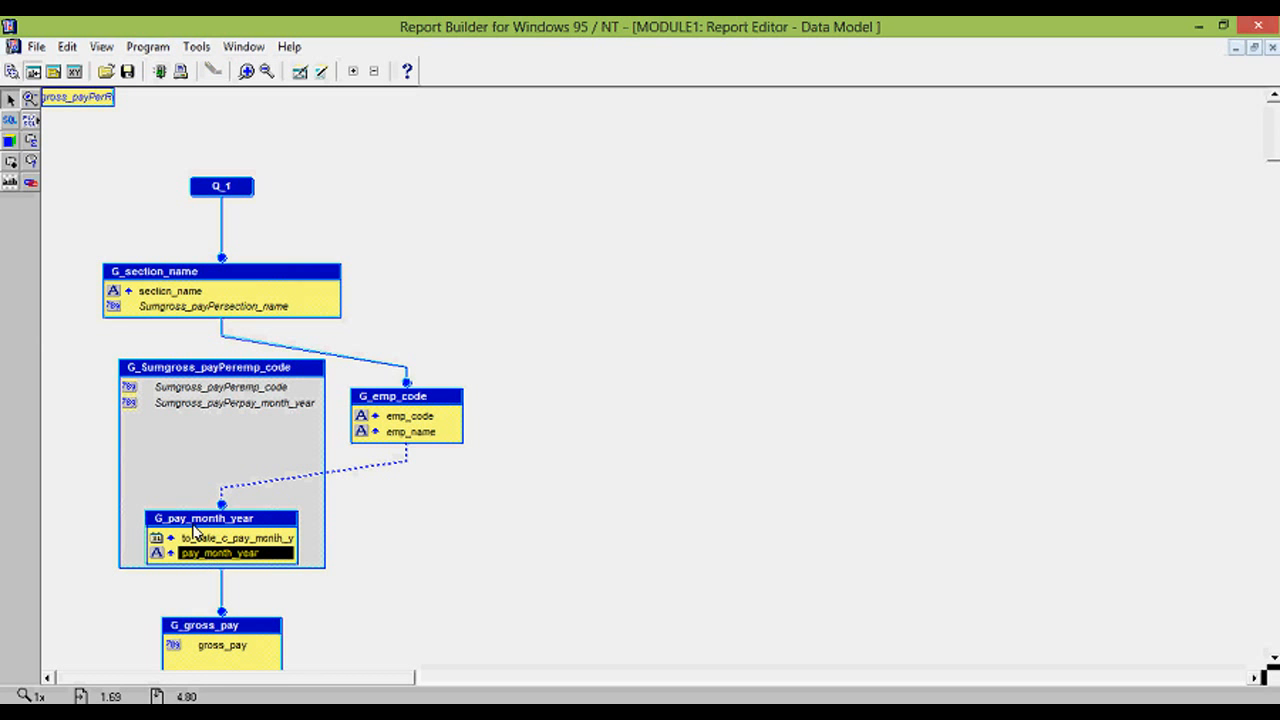
{"action": "left_click_drag", "start_coordinate": [195, 532], "coordinate": [203, 540]}
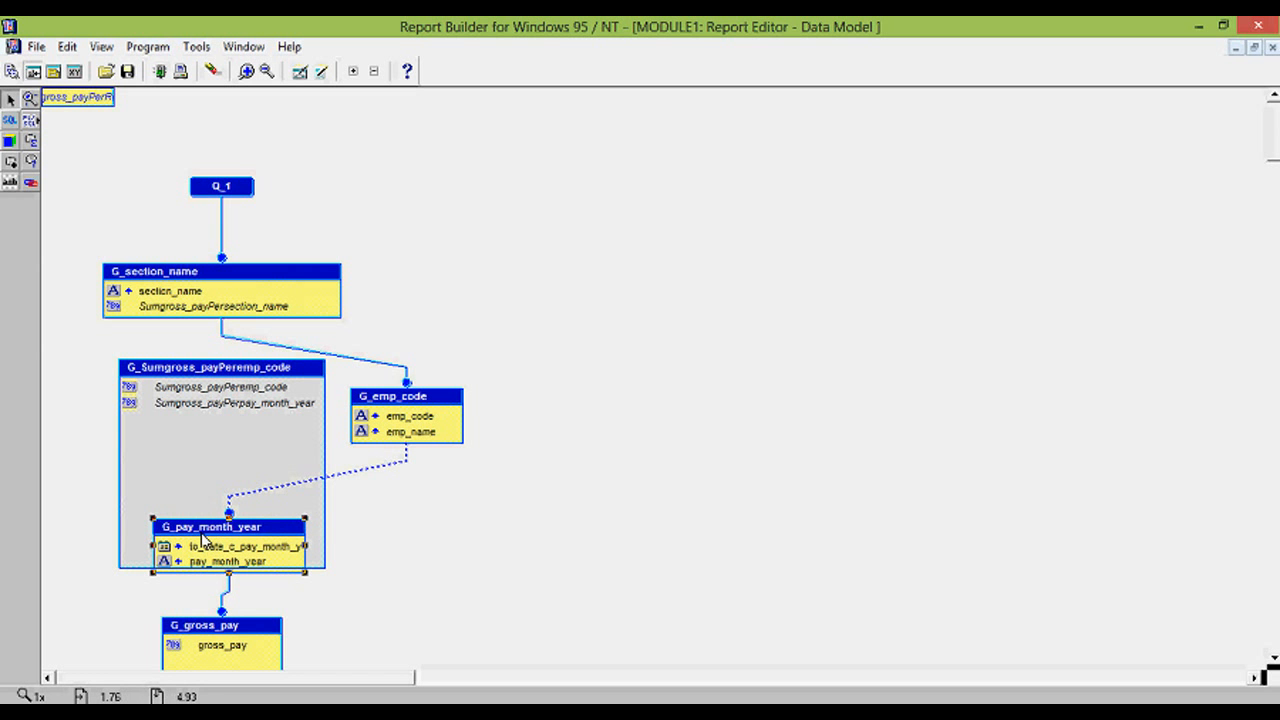
Switch to Notepad and note the example months 06/2010, 07/2010, 07/2011 below the query
{"action": "key", "text": "alt+Tab"}
{"action": "key", "text": "alt+shift+Tab"}
{"action": "key", "text": "alt+Tab"}
{"action": "left_click", "coordinate": [10, 563]}
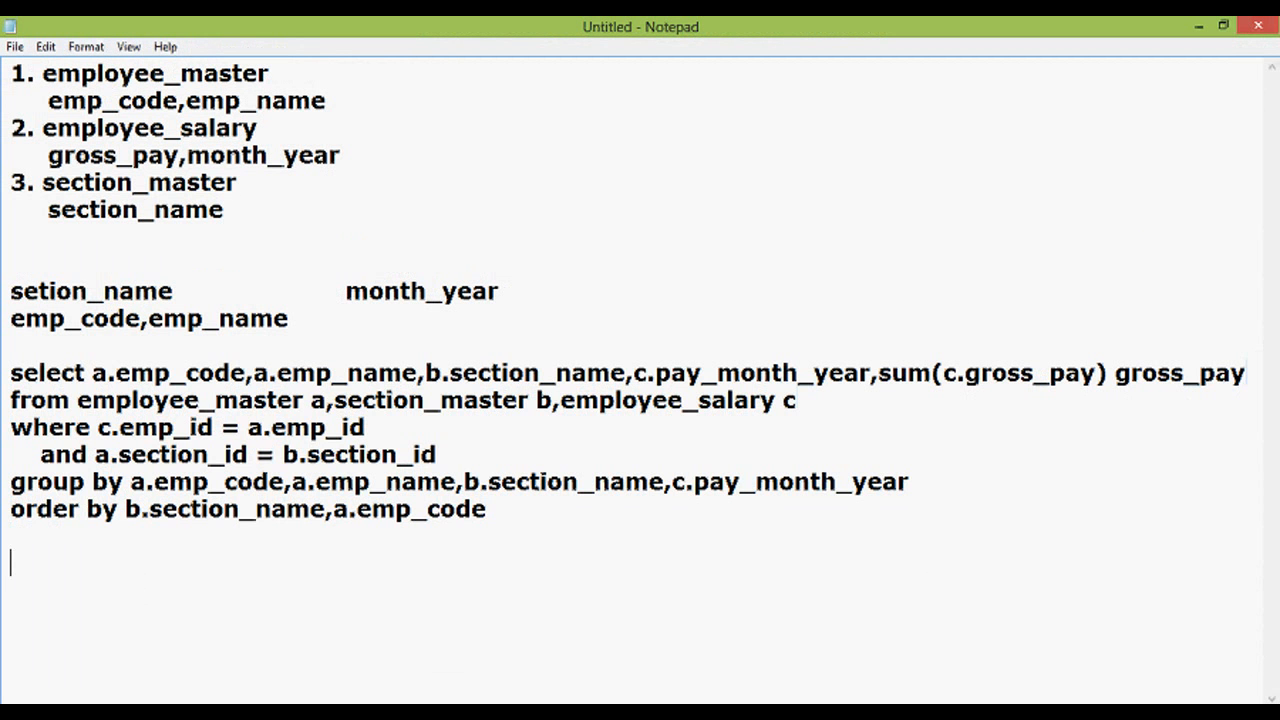
{"action": "type", "text": "06/2010"}
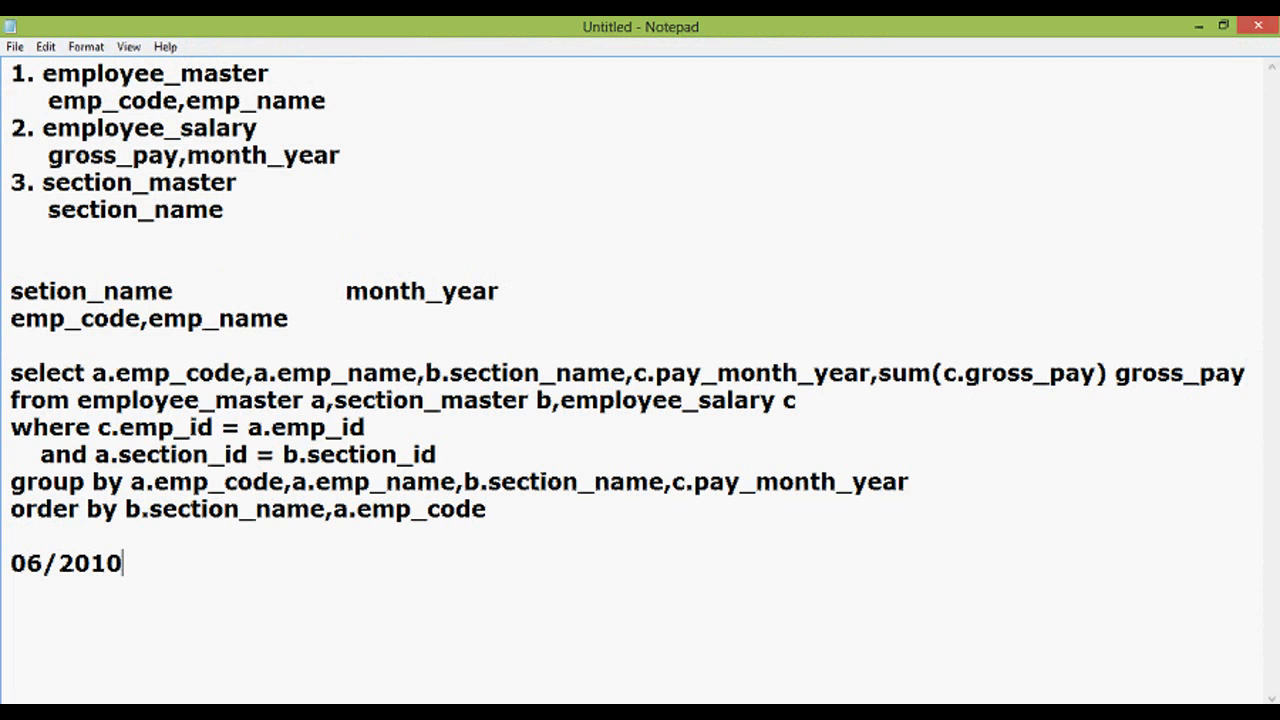
{"action": "type", "text": ", 07/2010"}
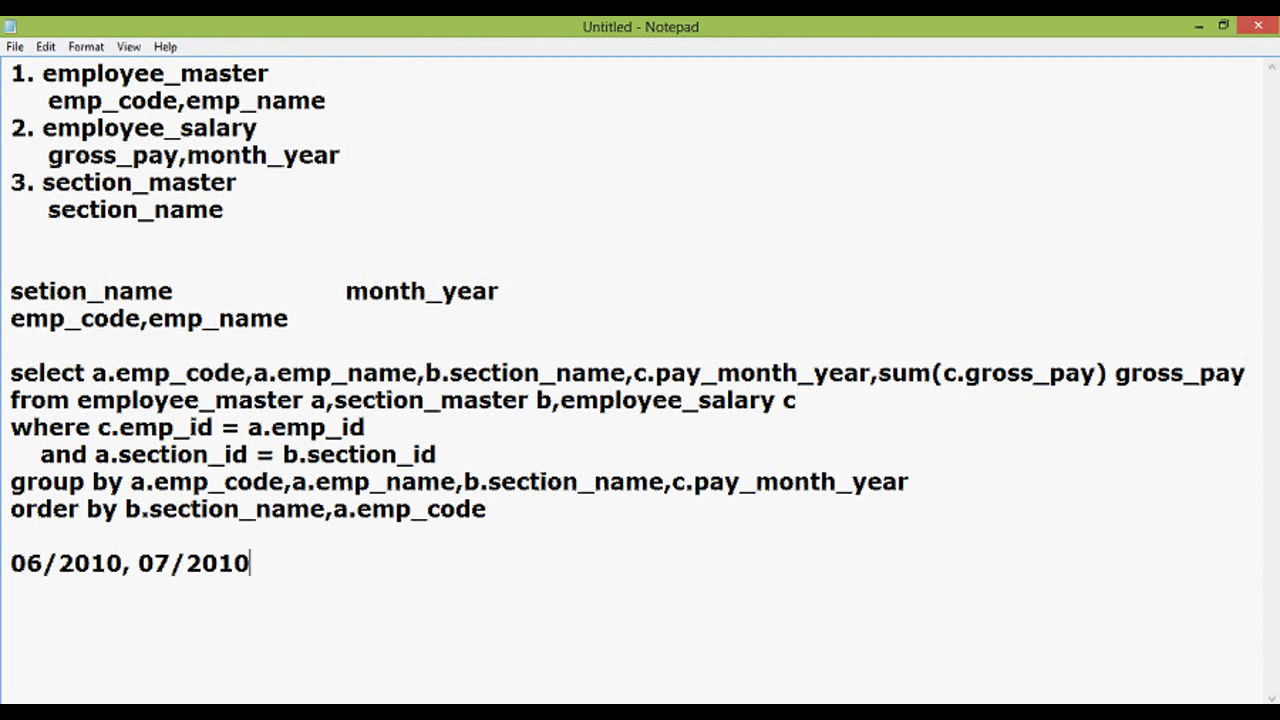
{"action": "type", "text": ", 07/;"}
{"action": "key", "text": "BackSpace"}
{"action": "type", "text": "2011"}
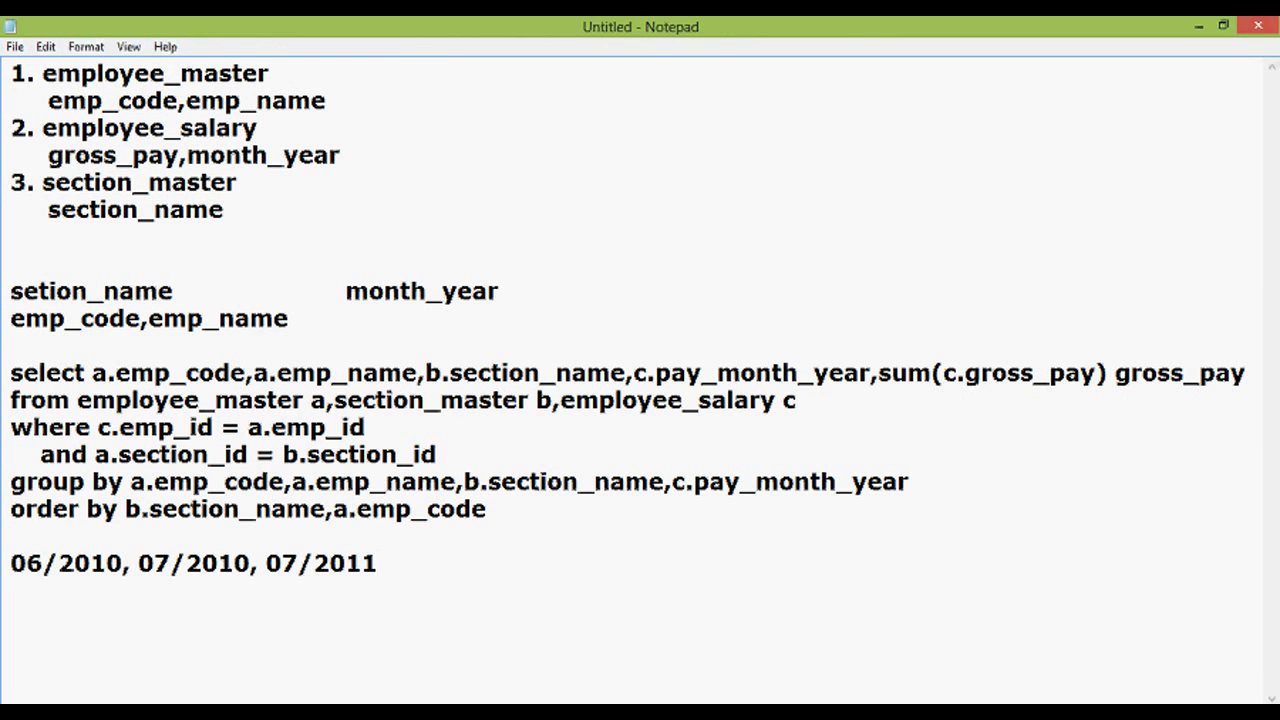
{"action": "key", "text": "Home"}
{"action": "key", "text": "shift+Home"}
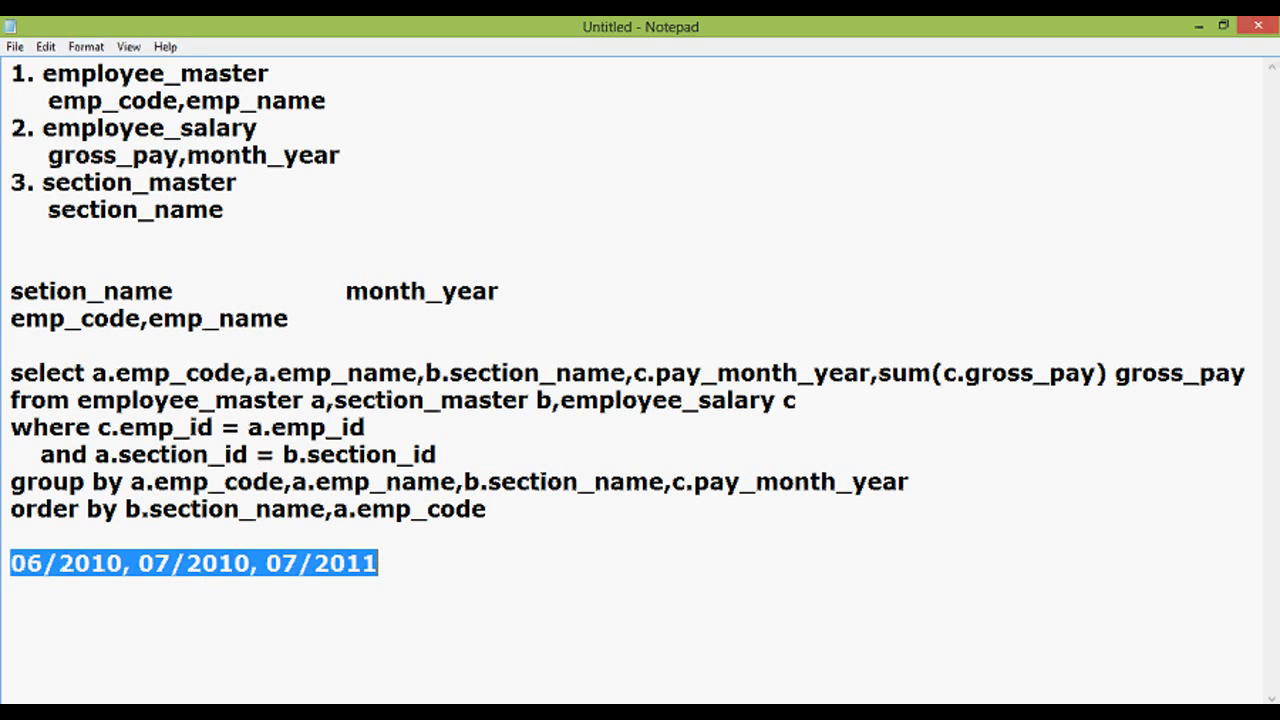
{"action": "key", "text": "Left"}
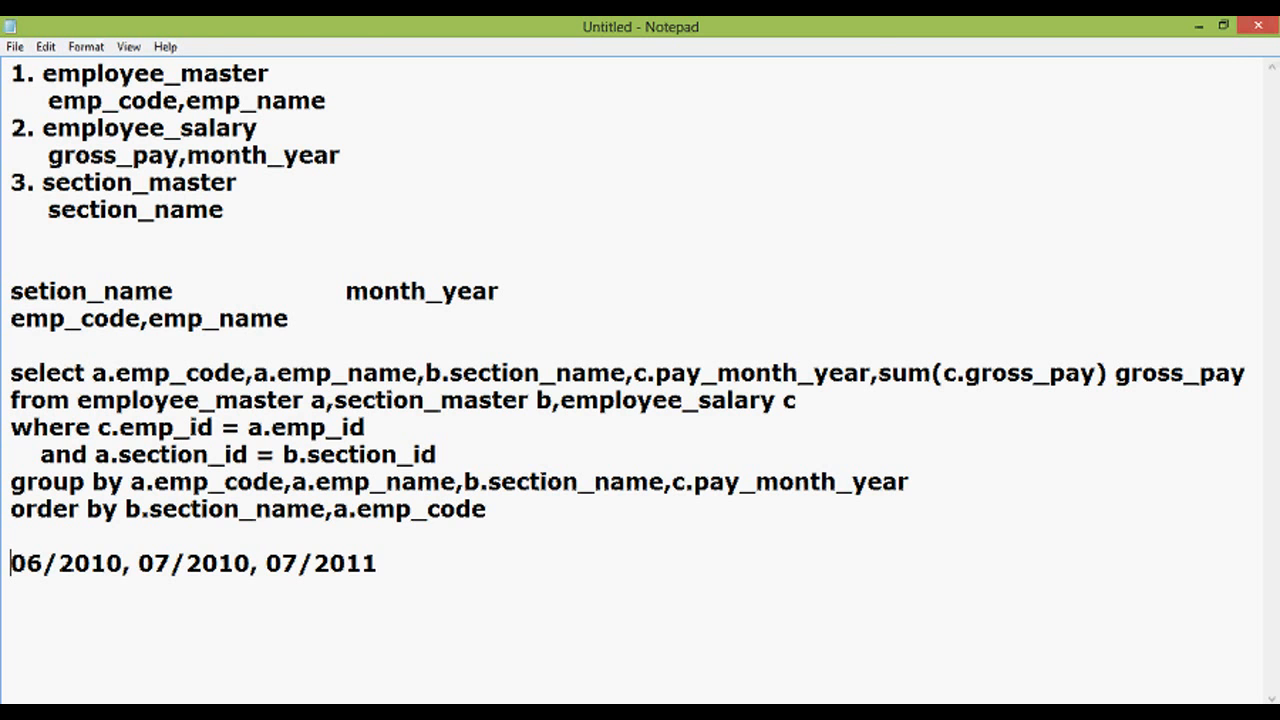
Return to Report Builder, open the SQL statement of Q_1 and copy the whole query
{"action": "key", "text": "alt+Tab"}
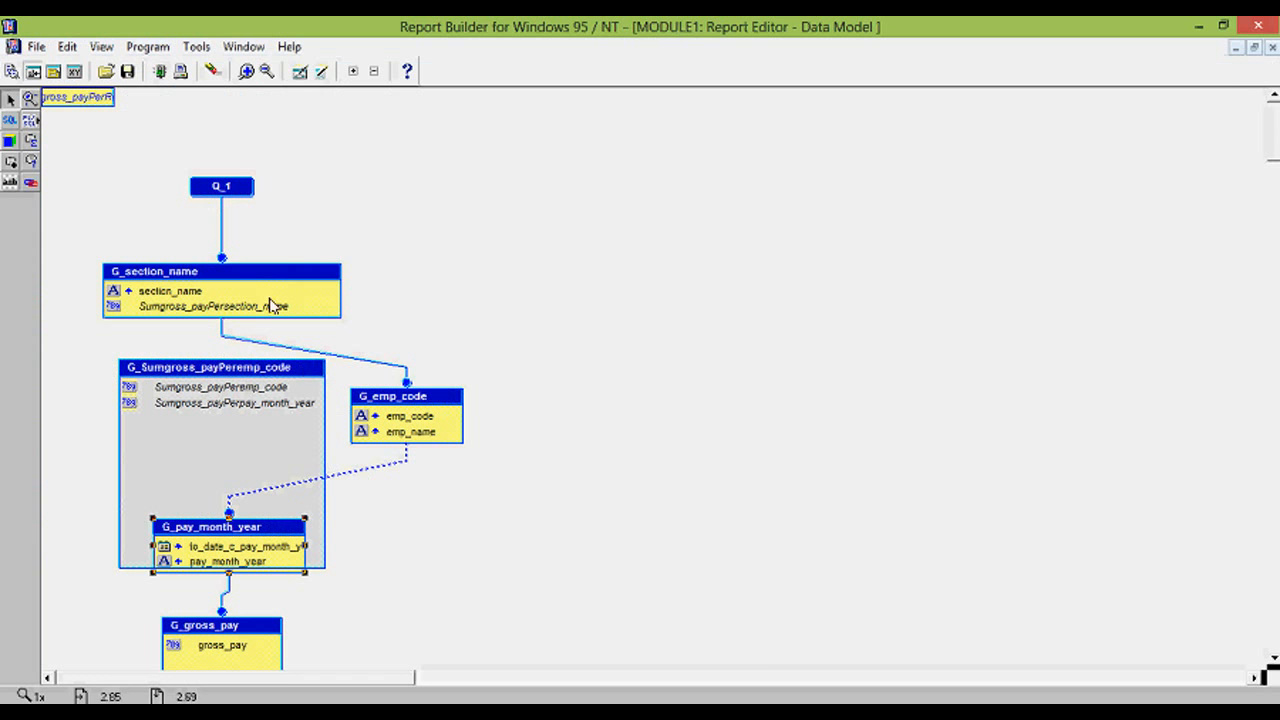
{"action": "double_click", "coordinate": [218, 186]}
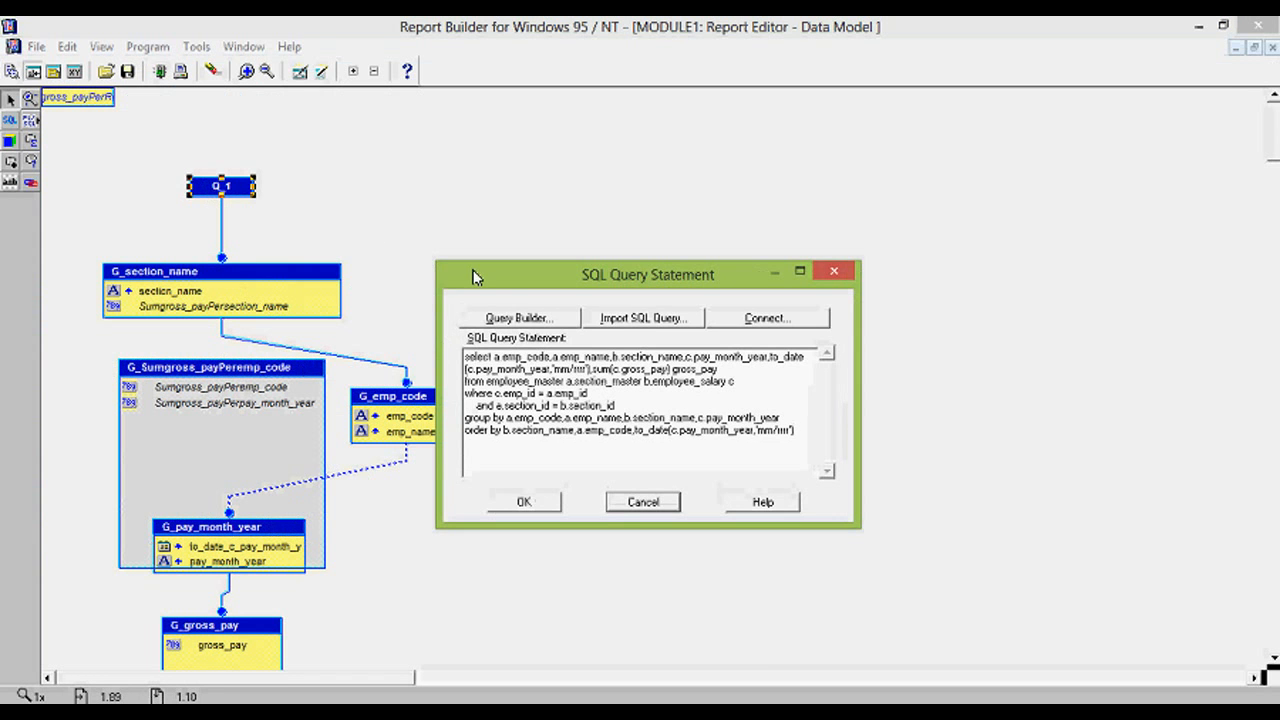
{"action": "double_click", "coordinate": [474, 275]}
{"action": "key", "text": "ctrl+a"}
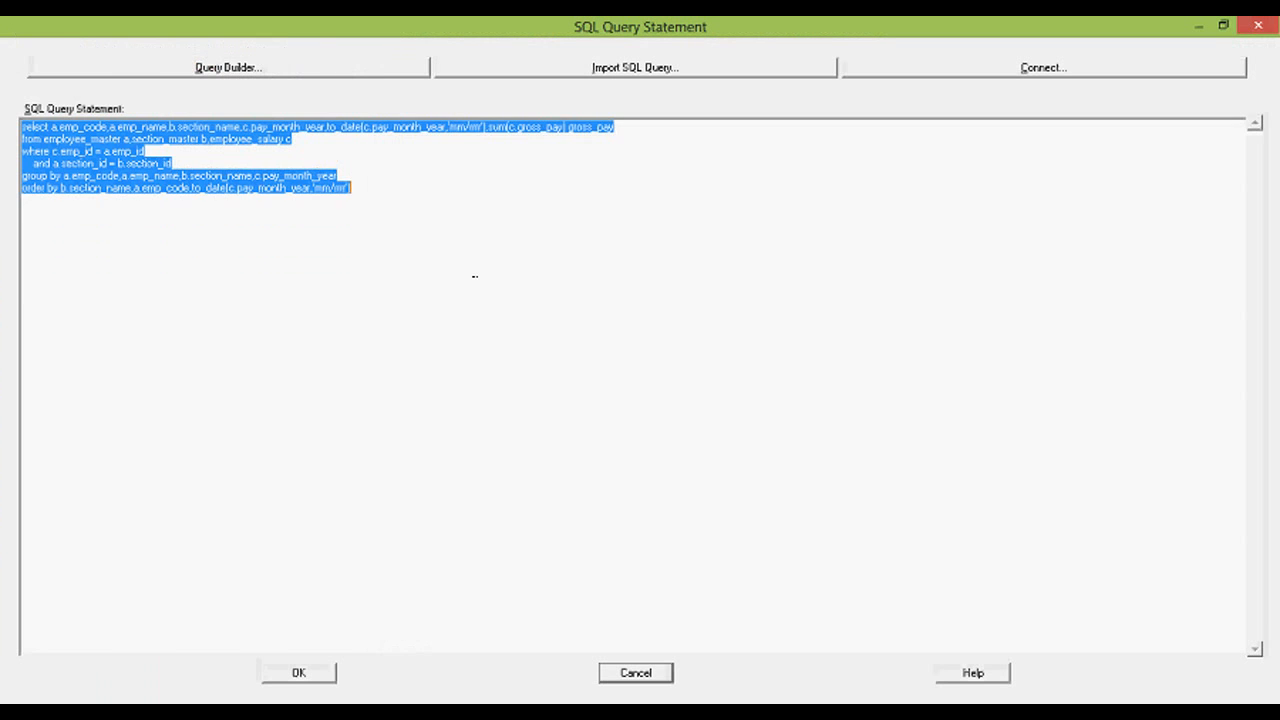
Switch to Notepad and delete the line of example months below the query
{"action": "key", "text": "alt+Tab"}
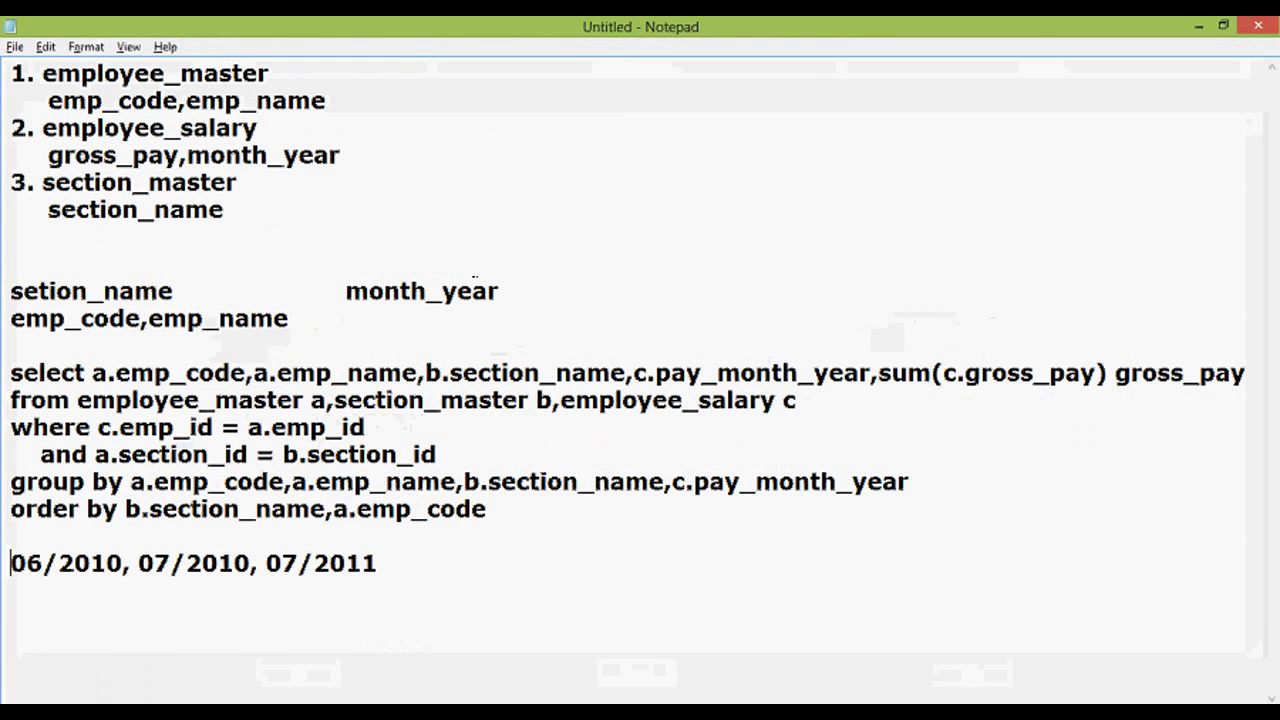
{"action": "key", "text": "Down"}
{"action": "key", "text": "shift+Up"}
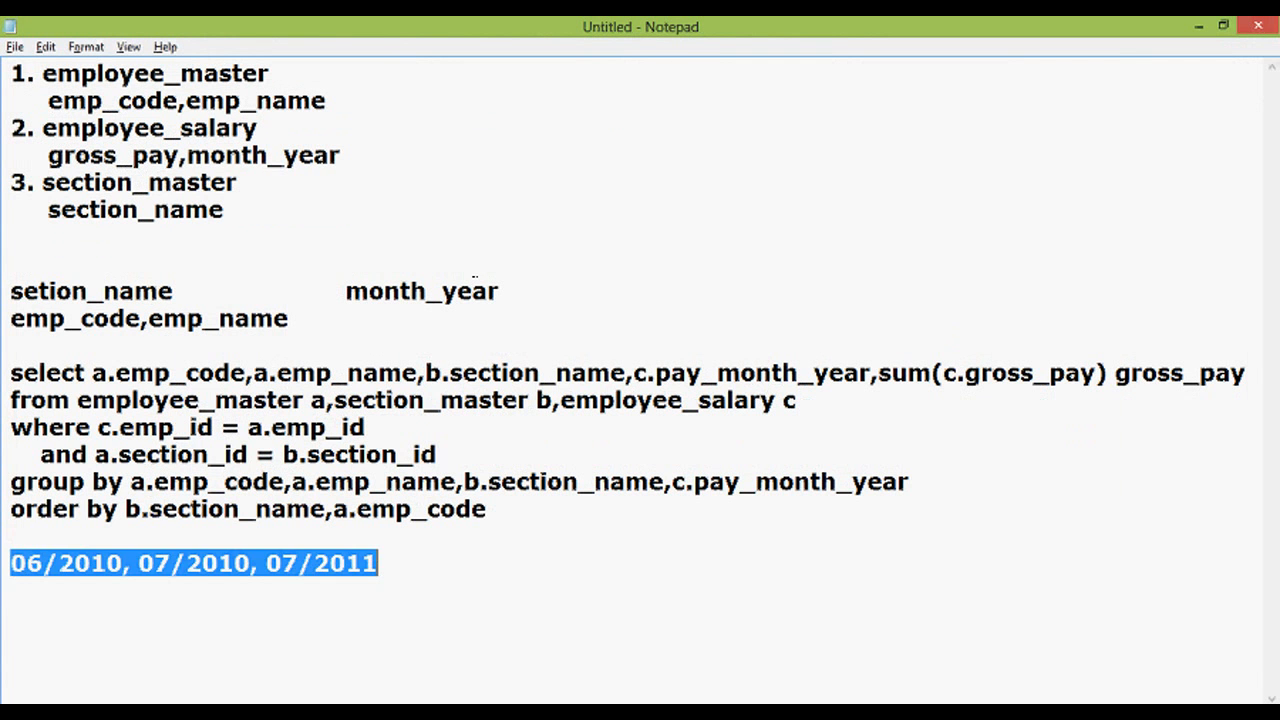
{"action": "key", "text": "BackSpace"}
Replace the old select statement in Notepad with the copied query containing to_date(c.pay_month_year,'mm/rrrr')
{"action": "key", "text": "Up"}
{"action": "key", "text": "Up"}
{"action": "key", "text": "End"}
{"action": "key", "text": "shift+Up"}
{"action": "key", "text": "shift+Up"}
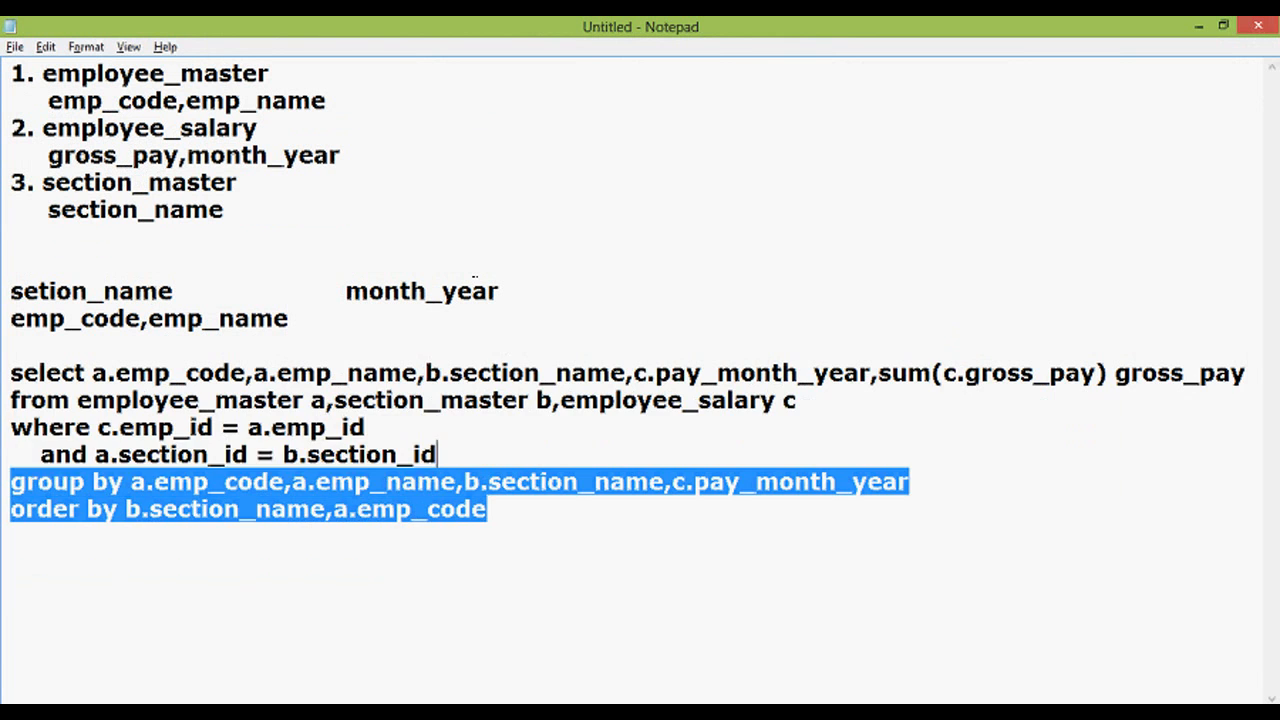
{"action": "key", "text": "shift+Up"}
{"action": "key", "text": "shift+Up"}
{"action": "key", "text": "shift+Home"}
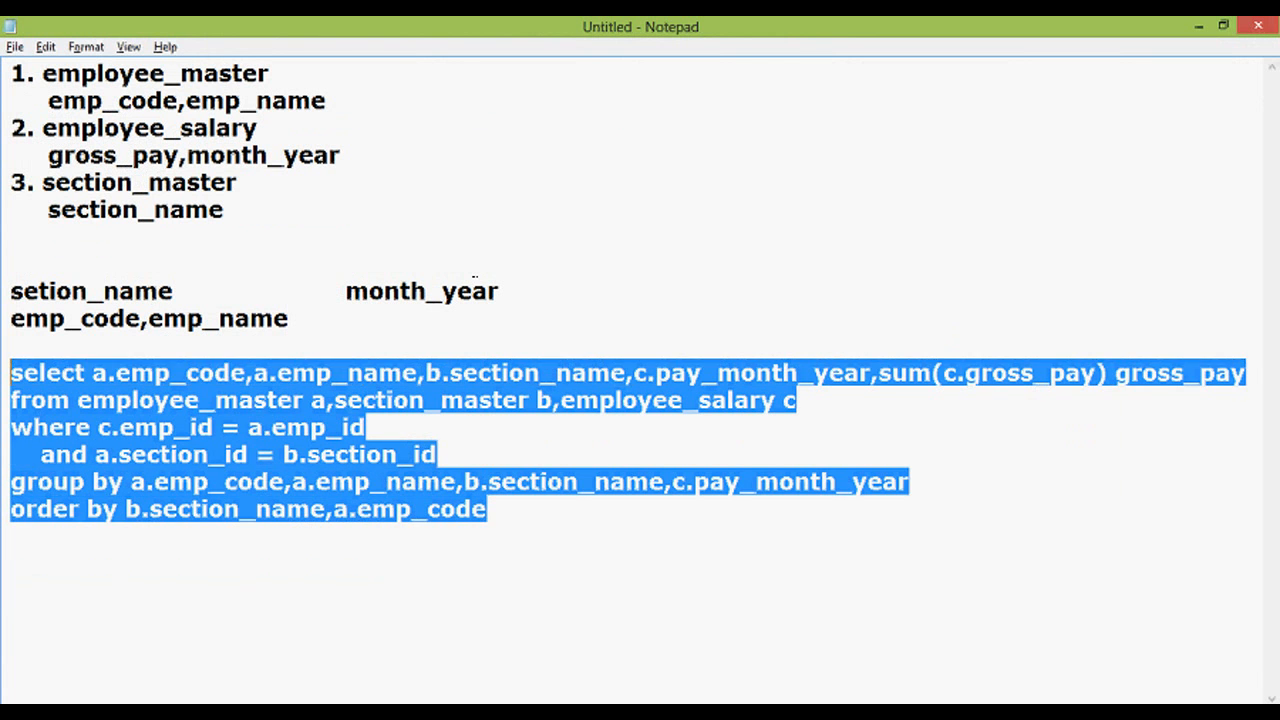
{"action": "type", "text": "select a.emp_code,a.emp_name,b.section_name,c.pay_month_year,to_date(c.pay_month_year,'mm/rrrr'),sum(c.gross_pay) gross_pay from employee_master a,section_master b,employee_salary c where c.emp_id = a.emp_id     and a.section_id = b.section_id group by a.emp_code,a.emp_name,b.section_name,c.pay_month_year order by b.section_name,a.emp_code,to_date(c.pay_month_year,'mm/rrrr')"}
Examine the to_date(c.pay_month_year,'mm/rrrr') expression in the select list and the rest of the pasted query
{"action": "key", "text": "Up"}
{"action": "key", "text": "Up"}
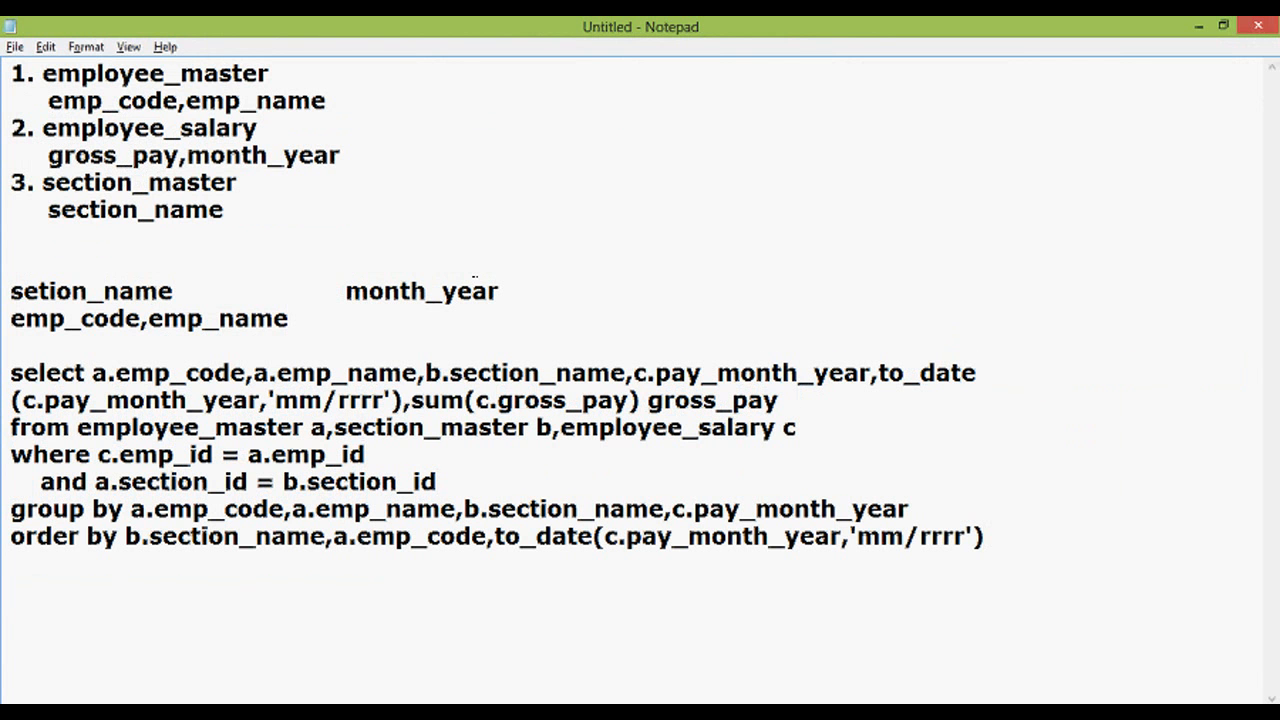
{"action": "key", "text": "Home"}
{"action": "key", "text": "Up"}
{"action": "key", "text": "Right"}
{"action": "key", "text": "Right"}
{"action": "key", "text": "Right"}
{"action": "key", "text": "Right"}
{"action": "key", "text": "Up"}
{"action": "key", "text": "Up"}
{"action": "key", "text": "Down"}
{"action": "key", "text": "End"}
{"action": "key", "text": "Left"}
{"action": "key", "text": "Down"}
{"action": "key", "text": "Home"}
{"action": "key", "text": "Right"}
{"action": "key", "text": "Right"}
{"action": "key", "text": "Right"}
{"action": "key", "text": "Right"}
{"action": "key", "text": "Right"}
{"action": "key", "text": "Right"}
{"action": "key", "text": "Right"}
{"action": "key", "text": "Right"}
{"action": "key", "text": "Right"}
{"action": "key", "text": "Right"}
{"action": "key", "text": "Right"}
{"action": "key", "text": "Right"}
{"action": "key", "text": "Right"}
{"action": "key", "text": "Right"}
{"action": "key", "text": "Right"}
{"action": "key", "text": "Right"}
{"action": "key", "text": "Right"}
{"action": "key", "text": "Right"}
{"action": "key", "text": "Right"}
{"action": "key", "text": "Right"}
{"action": "key", "text": "Right"}
{"action": "key", "text": "Right"}
{"action": "key", "text": "Right"}
{"action": "key", "text": "Right"}
{"action": "key", "text": "Right"}
{"action": "key", "text": "Right"}
{"action": "key", "text": "Right"}
{"action": "key", "text": "Right"}
{"action": "key", "text": "Down"}
{"action": "key", "text": "Down"}
{"action": "key", "text": "Down"}
{"action": "key", "text": "Down"}
{"action": "key", "text": "Down"}
{"action": "key", "text": "Down"}
Return to Report Builder, dismiss the SQL query statement, and select the pay_month_year column in G_pay_month_year
{"action": "key", "text": "alt+Tab"}
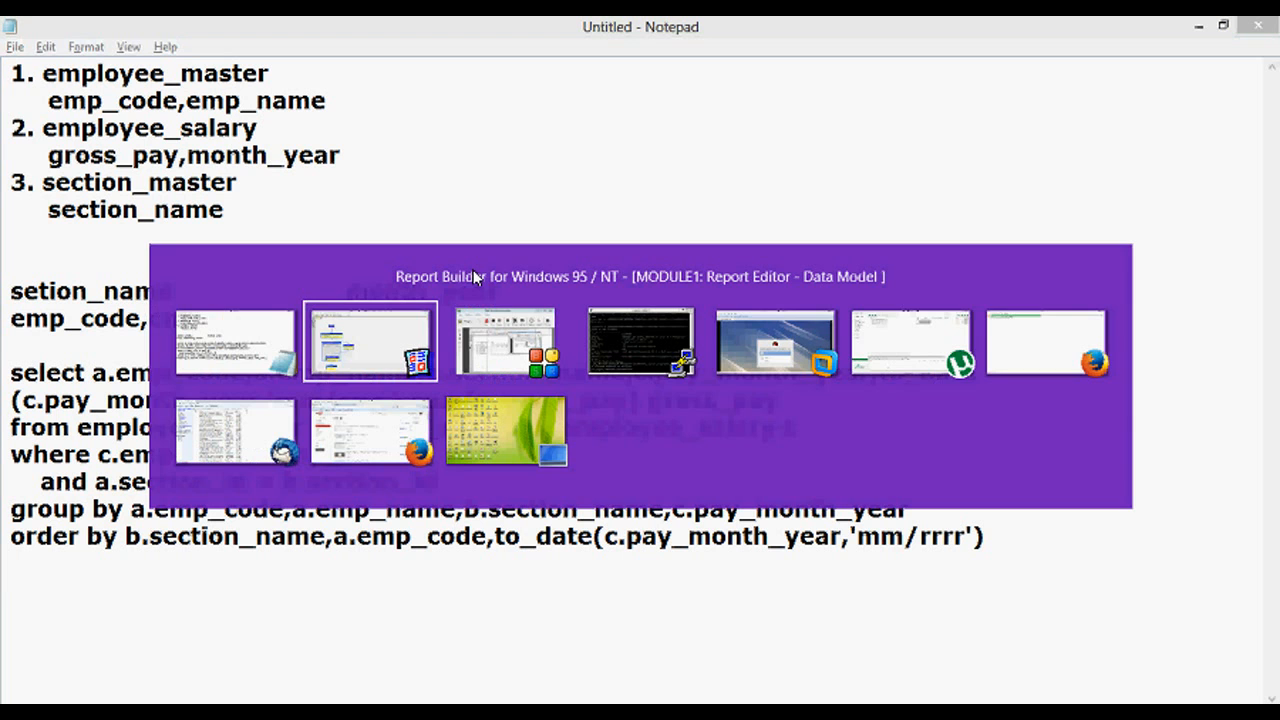
{"action": "key", "text": "ctrl+a"}
{"action": "key", "text": "Escape"}
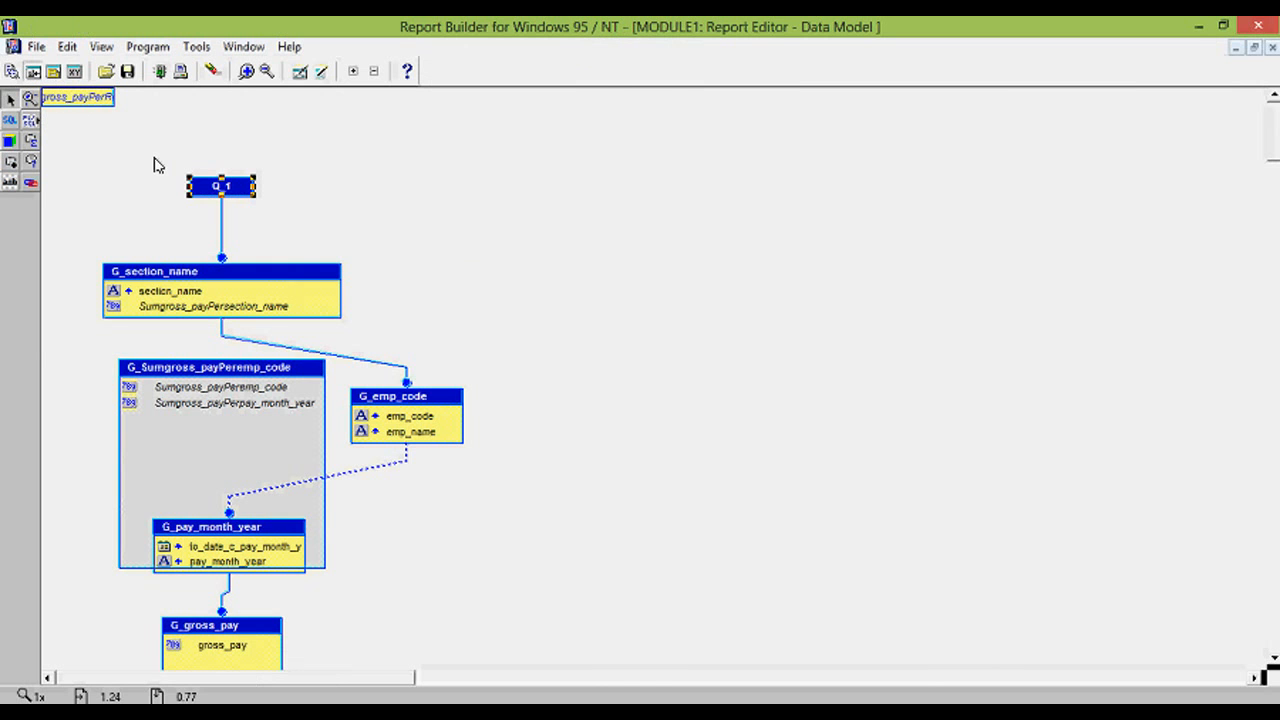
{"action": "left_click", "coordinate": [197, 544]}
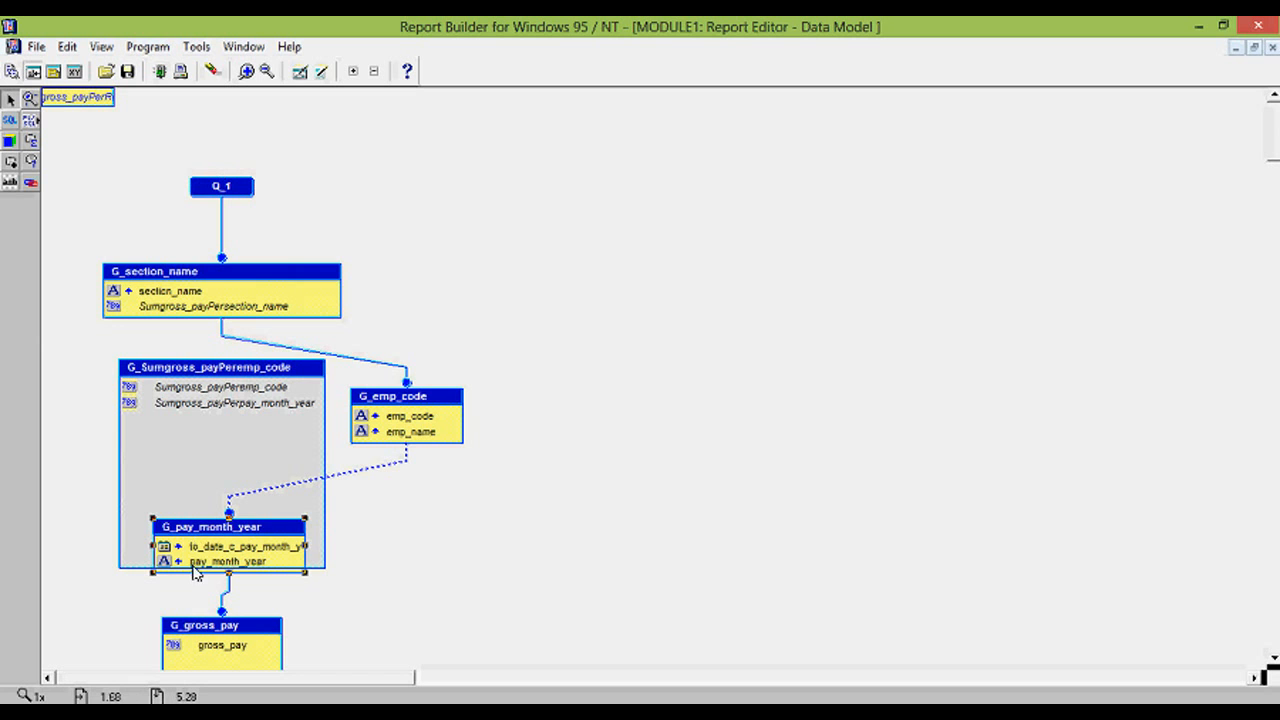
{"action": "left_click", "coordinate": [210, 562]}
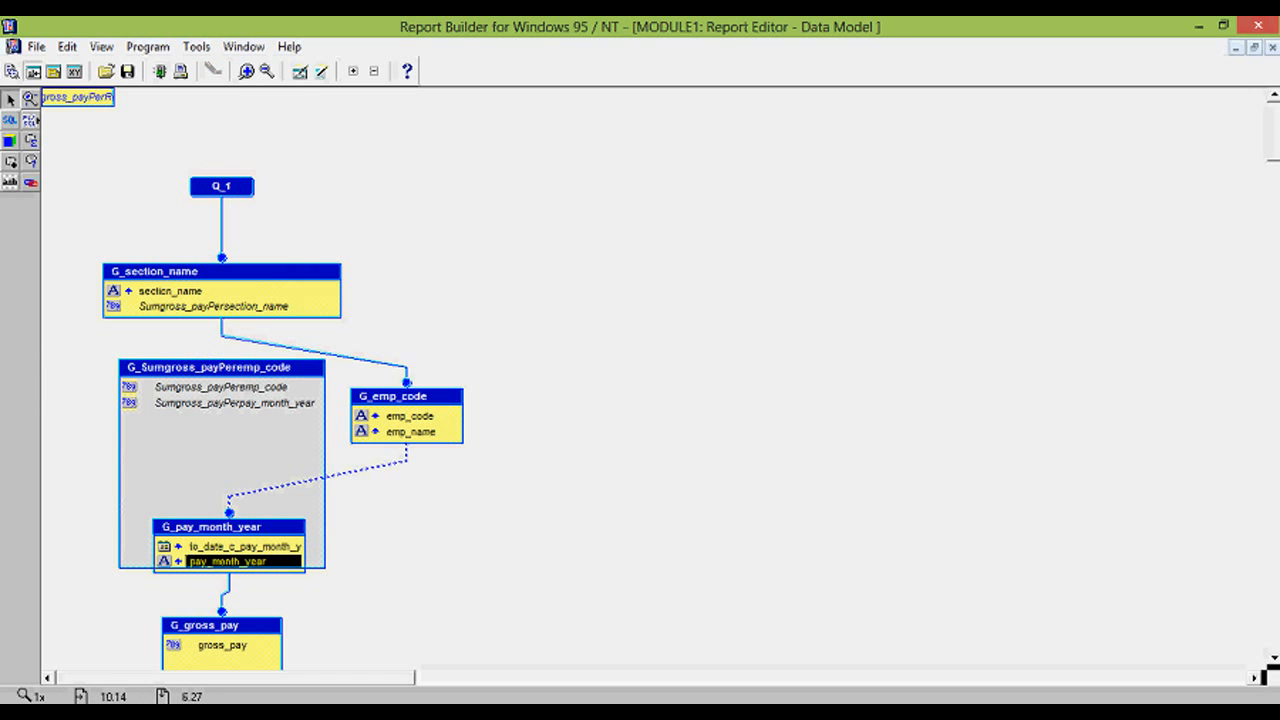
In the Notepad query, start wrapping the select-list to_date expression by inserting to_char( before it
{"action": "left_click", "coordinate": [985, 714]}
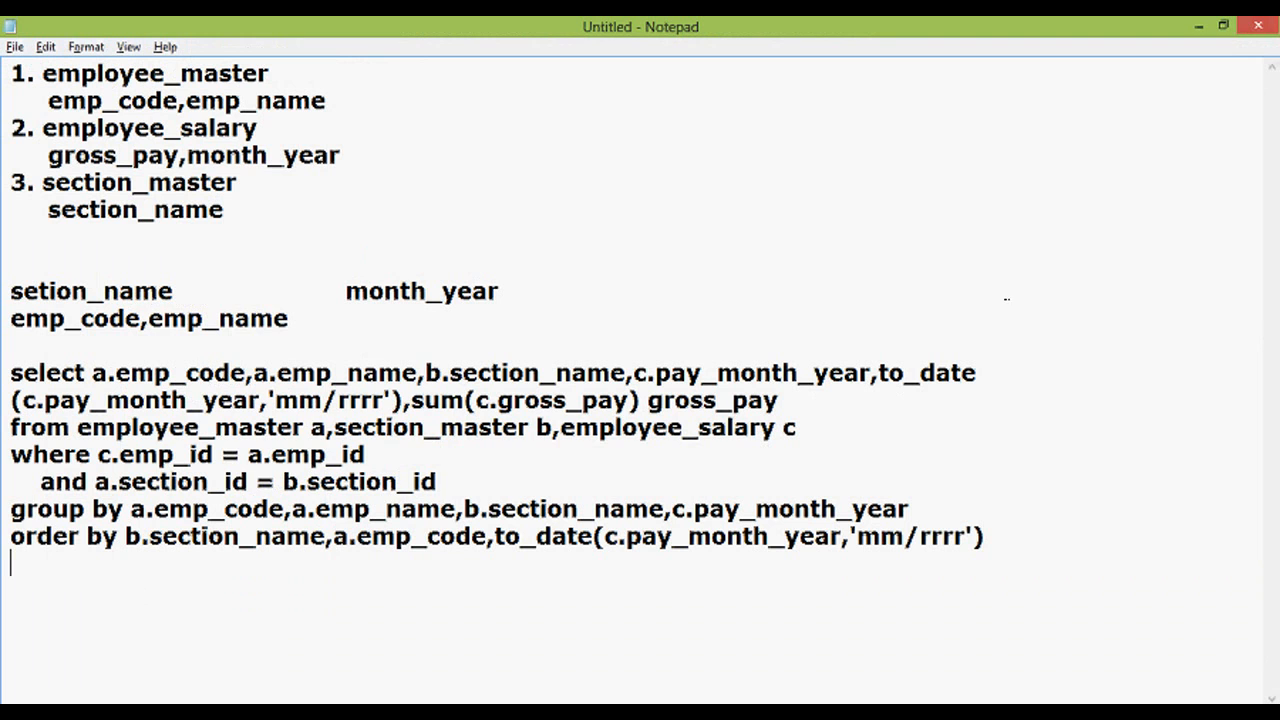
{"action": "left_click", "coordinate": [889, 372]}
{"action": "key", "text": "Home"}
{"action": "key", "text": "Down"}
{"action": "key", "text": "Up"}
{"action": "key", "text": "End"}
{"action": "key", "text": "Left"}
{"action": "key", "text": "Left"}
{"action": "key", "text": "Left"}
{"action": "key", "text": "Left"}
{"action": "key", "text": "Left"}
{"action": "key", "text": "Left"}
{"action": "key", "text": "Left"}
{"action": "key", "text": "Left"}
{"action": "key", "text": "Right"}
{"action": "type", "text": "to_cha"}
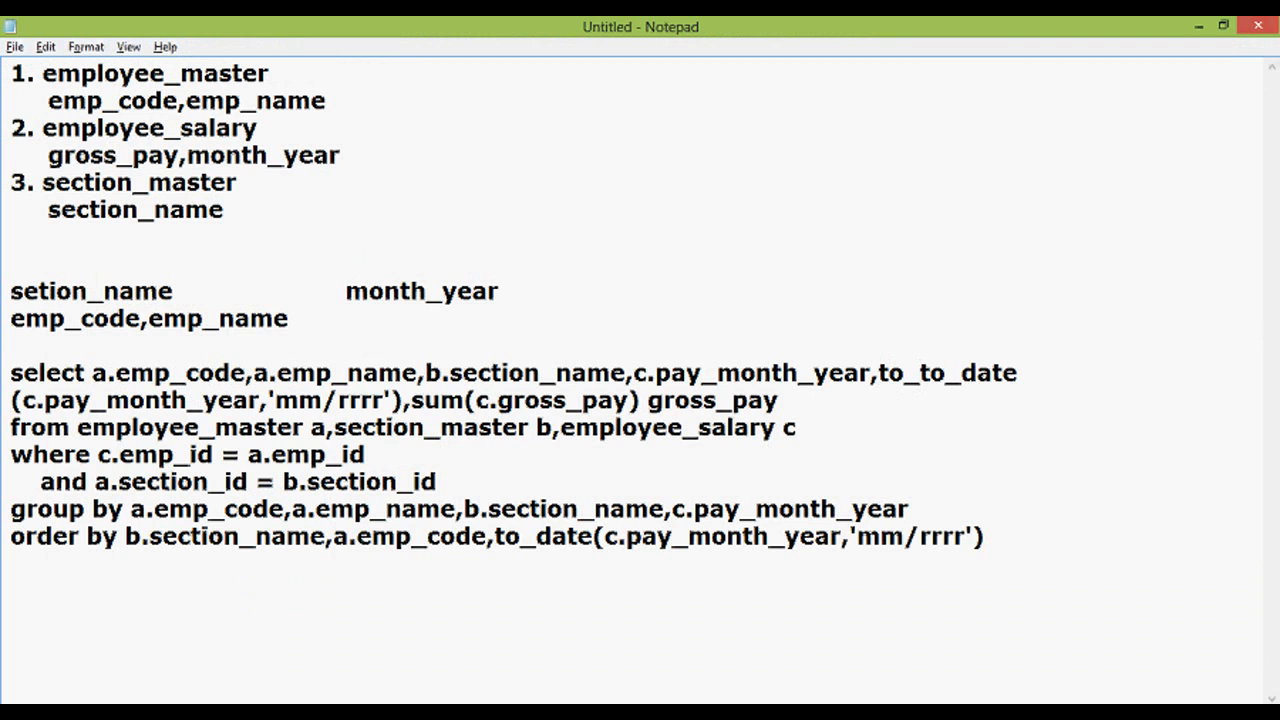
{"action": "type", "text": "r("}
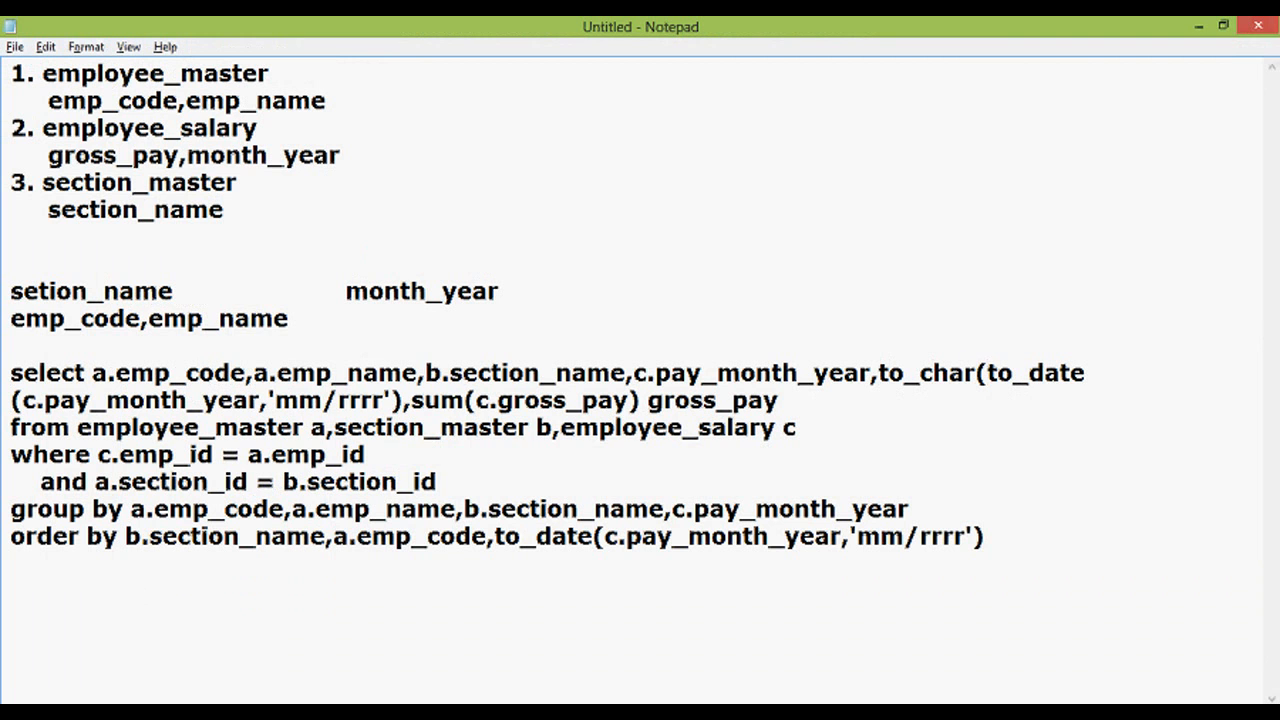
Close the to_char expression with ,'rrrr') and give it the alias year_desc
{"action": "key", "text": "Down"}
{"action": "key", "text": "Home"}
{"action": "key", "text": "Right"}
{"action": "key", "text": "Right"}
{"action": "key", "text": "Right"}
{"action": "key", "text": "Right"}
{"action": "key", "text": "Right"}
{"action": "key", "text": "Right"}
{"action": "key", "text": "Right"}
{"action": "key", "text": "Right"}
{"action": "key", "text": "Right"}
{"action": "key", "text": "Right"}
{"action": "key", "text": "Right"}
{"action": "key", "text": "Right"}
{"action": "key", "text": "Right"}
{"action": "key", "text": "Right"}
{"action": "key", "text": "Right"}
{"action": "key", "text": "Right"}
{"action": "key", "text": "Right"}
{"action": "key", "text": "Right"}
{"action": "key", "text": "Right"}
{"action": "key", "text": "Right"}
{"action": "key", "text": "Right"}
{"action": "key", "text": "Right"}
{"action": "key", "text": "Right"}
{"action": "key", "text": "Right"}
{"action": "key", "text": "Right"}
{"action": "key", "text": "Right"}
{"action": "key", "text": "Right"}
{"action": "key", "text": "Right"}
{"action": "type", "text": ",'rrrr')"}
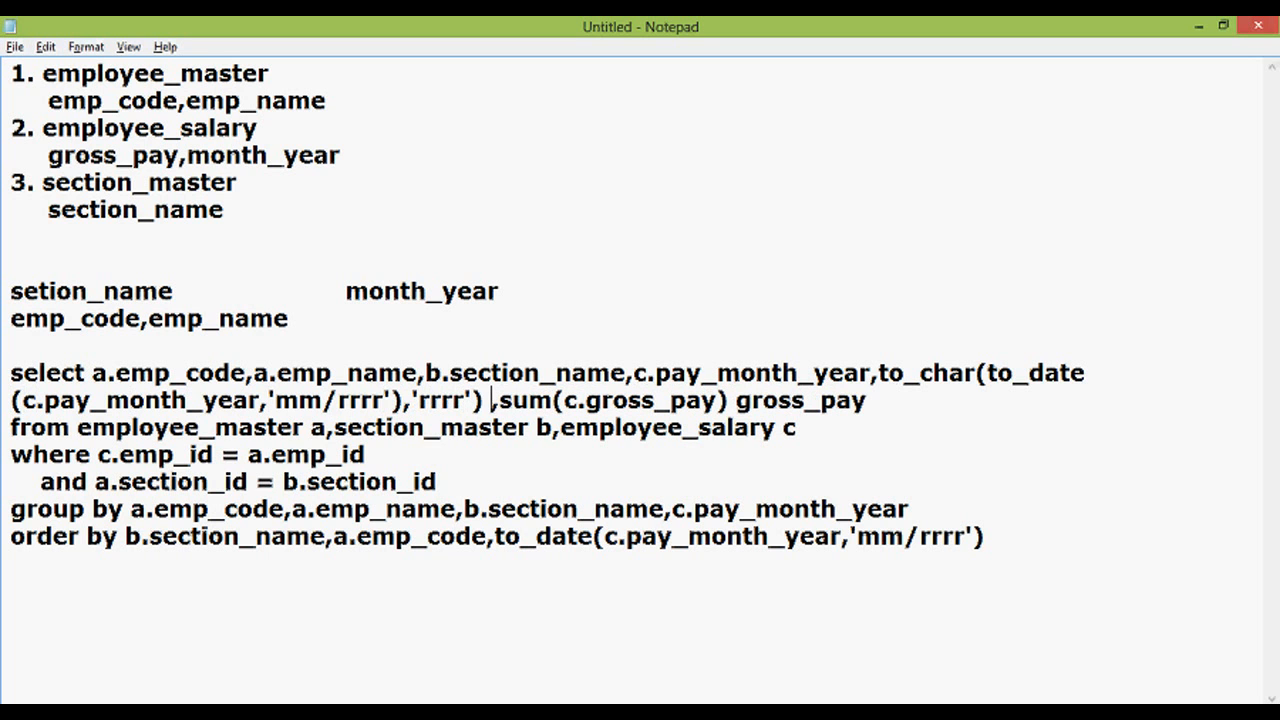
{"action": "type", "text": " year_desc"}
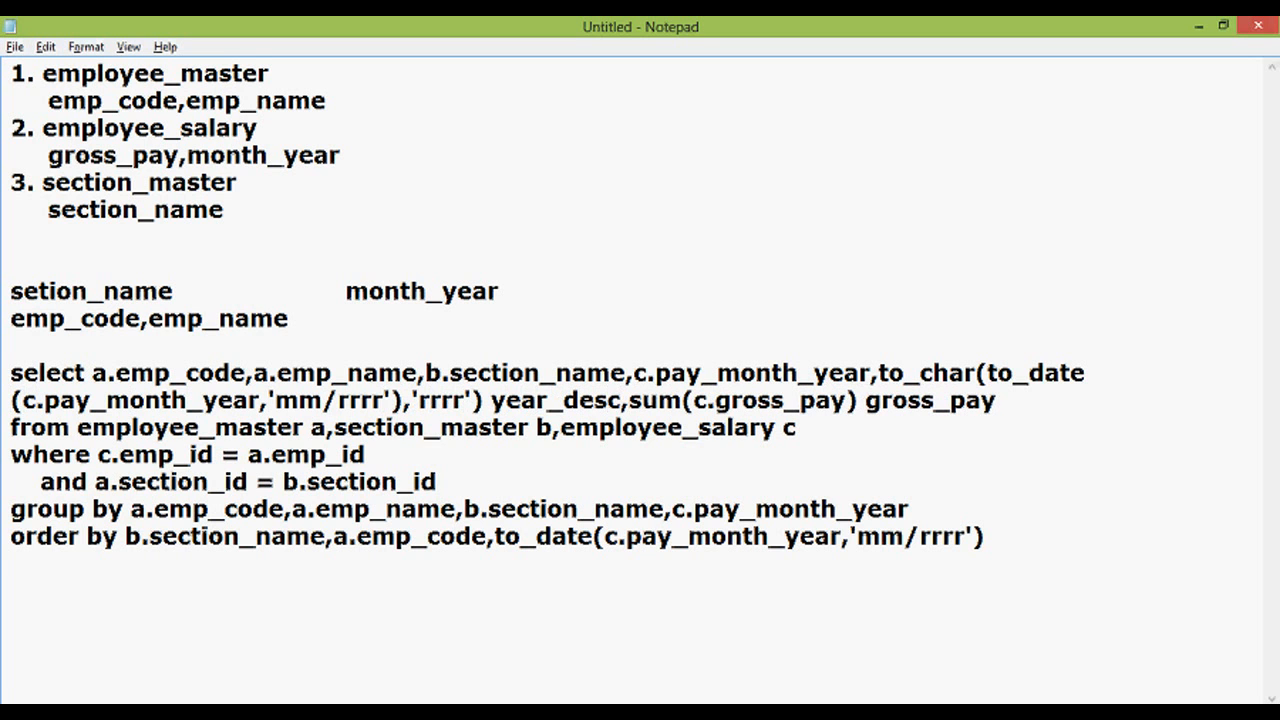
Duplicate the to_char(...) year_desc expression, including its comma, directly before sum(c.gross_pay) in the select list
{"action": "key", "text": "Up"}
{"action": "key", "text": "Right"}
{"action": "key", "text": "Right"}
{"action": "key", "text": "Right"}
{"action": "key", "text": "Right"}
{"action": "key", "text": "Right"}
{"action": "key", "text": "Right"}
{"action": "key", "text": "Right"}
{"action": "key", "text": "Right"}
{"action": "key", "text": "Right"}
{"action": "key", "text": "Right"}
{"action": "key", "text": "Right"}
{"action": "key", "text": "Right"}
{"action": "key", "text": "Right"}
{"action": "key", "text": "Left"}
{"action": "key", "text": "Left"}
{"action": "key", "text": "ctrl+Left"}
{"action": "key", "text": "Right"}
{"action": "key", "text": "Right"}
{"action": "key", "text": "Right"}
{"action": "key", "text": "Right"}
{"action": "key", "text": "Right"}
{"action": "key", "text": "Right"}
{"action": "key", "text": "Right"}
{"action": "key", "text": "Right"}
{"action": "key", "text": "Right"}
{"action": "key", "text": "Right"}
{"action": "key", "text": "Right"}
{"action": "key", "text": "Right"}
{"action": "key", "text": "Right"}
{"action": "key", "text": "Right"}
{"action": "key", "text": "Right"}
{"action": "key", "text": "shift+Down"}
{"action": "key", "text": "shift+Right"}
{"action": "key", "text": "shift+Left"}
{"action": "key", "text": "shift+Left"}
{"action": "key", "text": "shift+Left"}
{"action": "key", "text": "shift+Left"}
{"action": "key", "text": "shift+Left"}
{"action": "key", "text": "shift+Left"}
{"action": "key", "text": "shift+Left"}
{"action": "key", "text": "shift+Left"}
{"action": "key", "text": "shift+Left"}
{"action": "key", "text": "shift+Left"}
{"action": "key", "text": "shift+Left"}
{"action": "key", "text": "shift+Left"}
{"action": "key", "text": "shift+Left"}
{"action": "key", "text": "shift+Left"}
{"action": "key", "text": "shift+Left"}
{"action": "key", "text": "shift+Left"}
{"action": "key", "text": "shift+Left"}
{"action": "key", "text": "shift+Left"}
{"action": "key", "text": "shift+Left"}
{"action": "key", "text": "shift+Right"}
{"action": "key", "text": "shift+Right"}
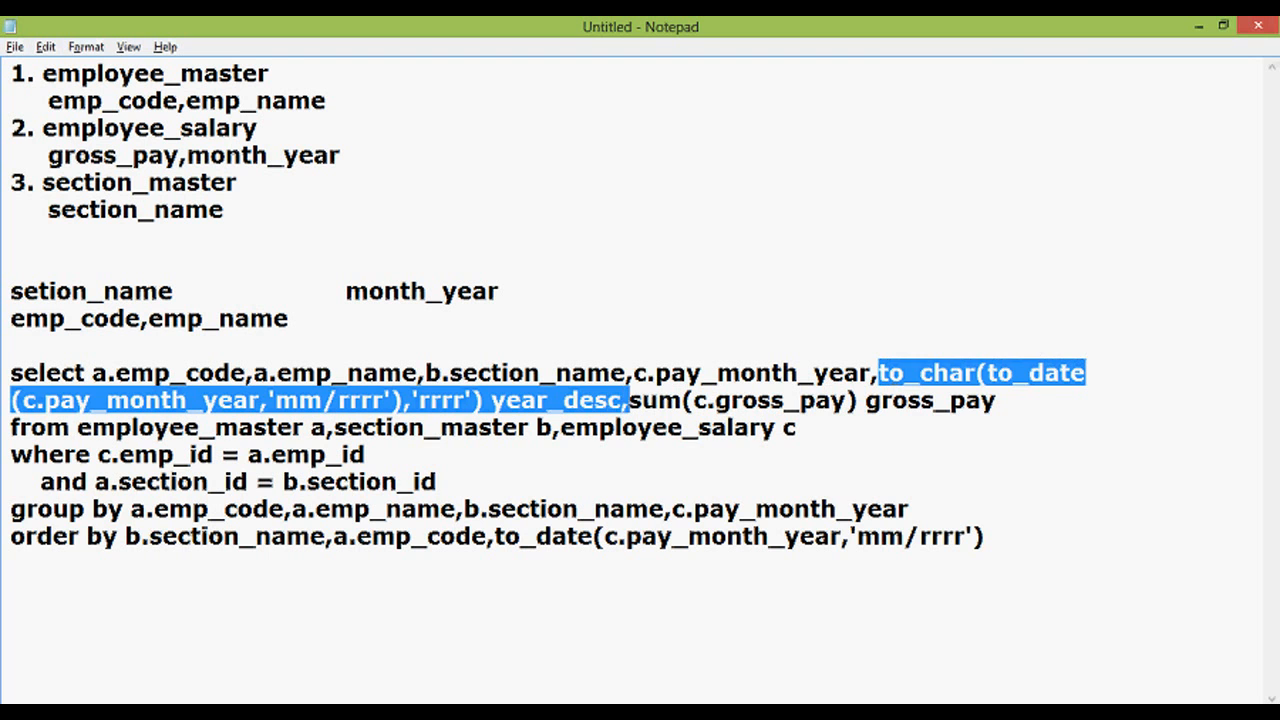
{"action": "key", "text": "ctrl+c"}
{"action": "key", "text": "Right"}
{"action": "key", "text": "ctrl+v"}
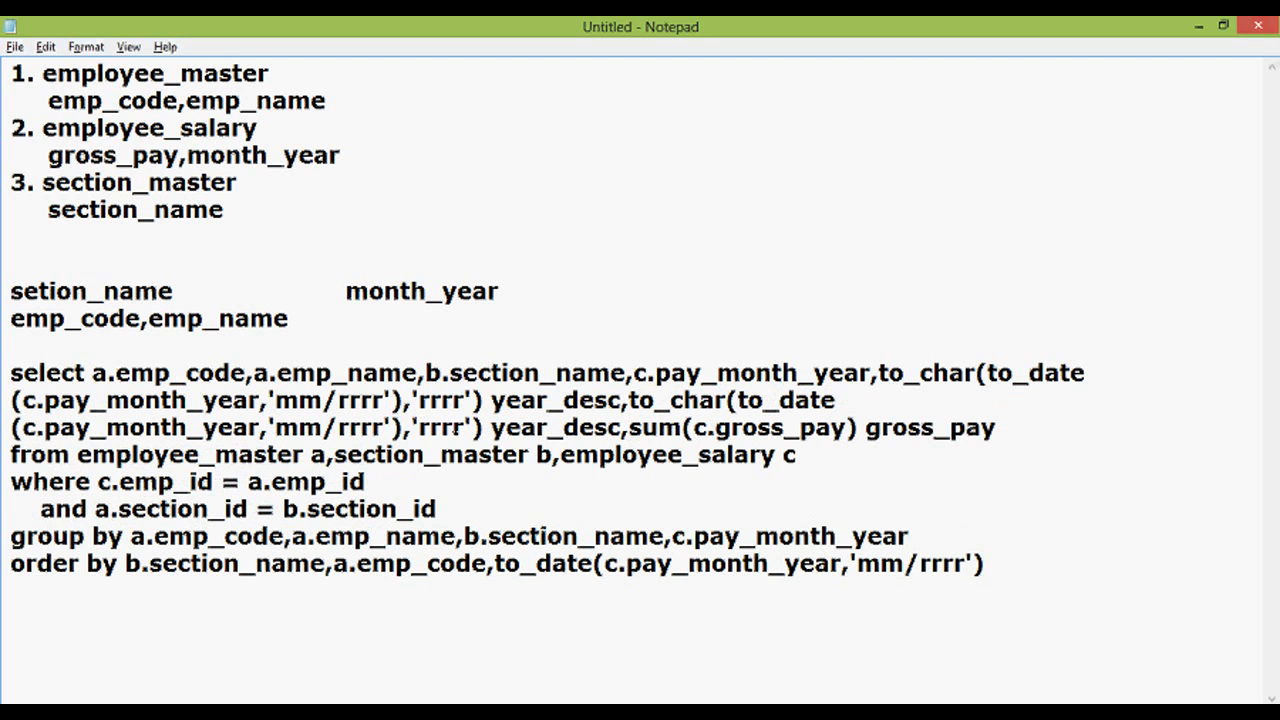
Replace the 'rrrr' output format with 'MON' in the second to_char expression
{"action": "left_click", "coordinate": [455, 427]}
{"action": "left_click", "coordinate": [465, 427]}
{"action": "key", "text": "shift+Left"}
{"action": "key", "text": "shift+Left"}
{"action": "key", "text": "shift+Left"}
{"action": "key", "text": "shift+Left"}
{"action": "type", "text": "MON"}
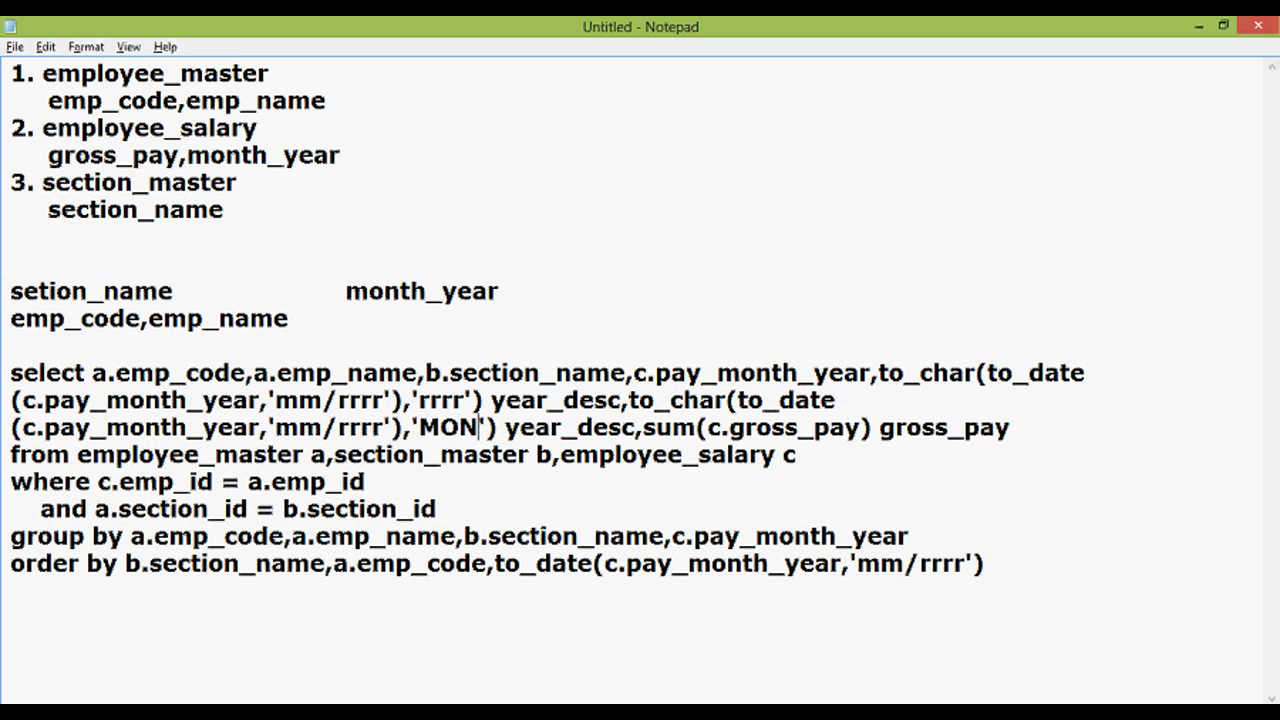
Bring the edited Notepad query into Q_1's query statement in Report Builder
{"action": "key", "text": "Home"}
{"action": "left_click", "coordinate": [878, 373]}
{"action": "key", "text": "alt+Tab"}
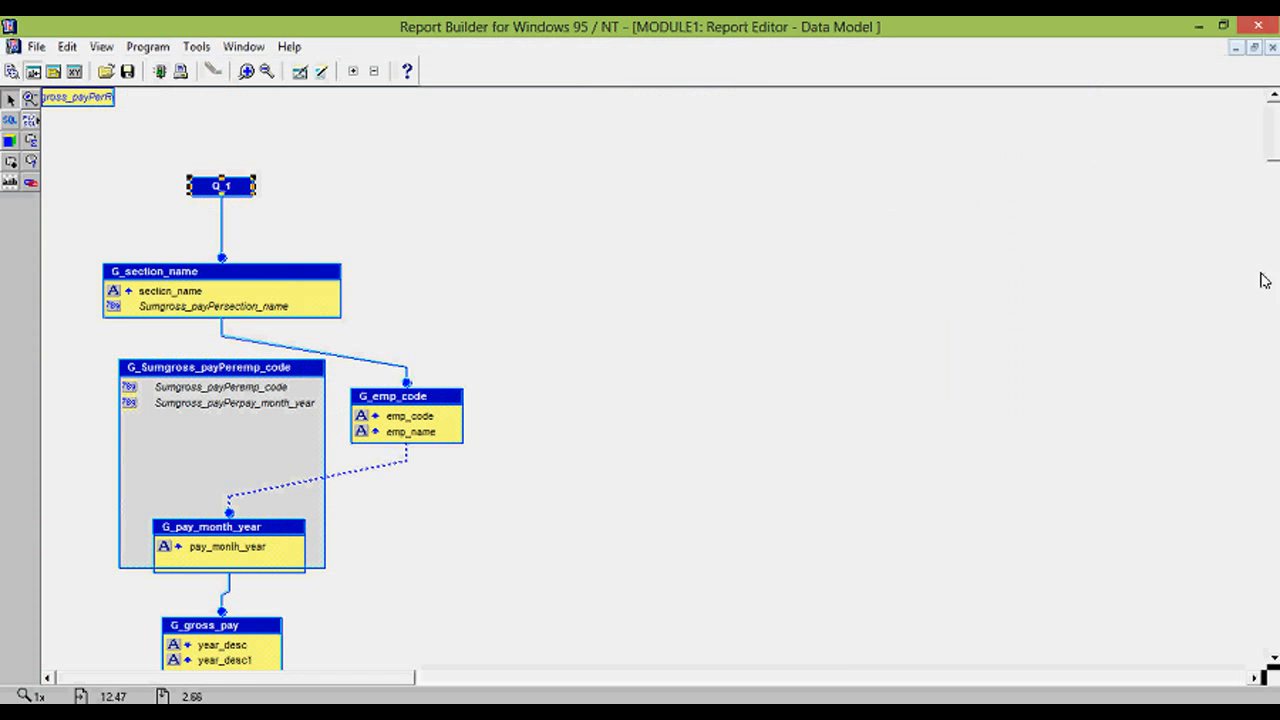
Move the year_desc column from the G_gross_pay group into G_section_name, below section_name
{"action": "left_click_drag", "start_coordinate": [1276, 145], "coordinate": [1276, 158]}
{"action": "scroll", "coordinate": [1276, 158], "scroll_direction": "up", "scroll_amount": 3}
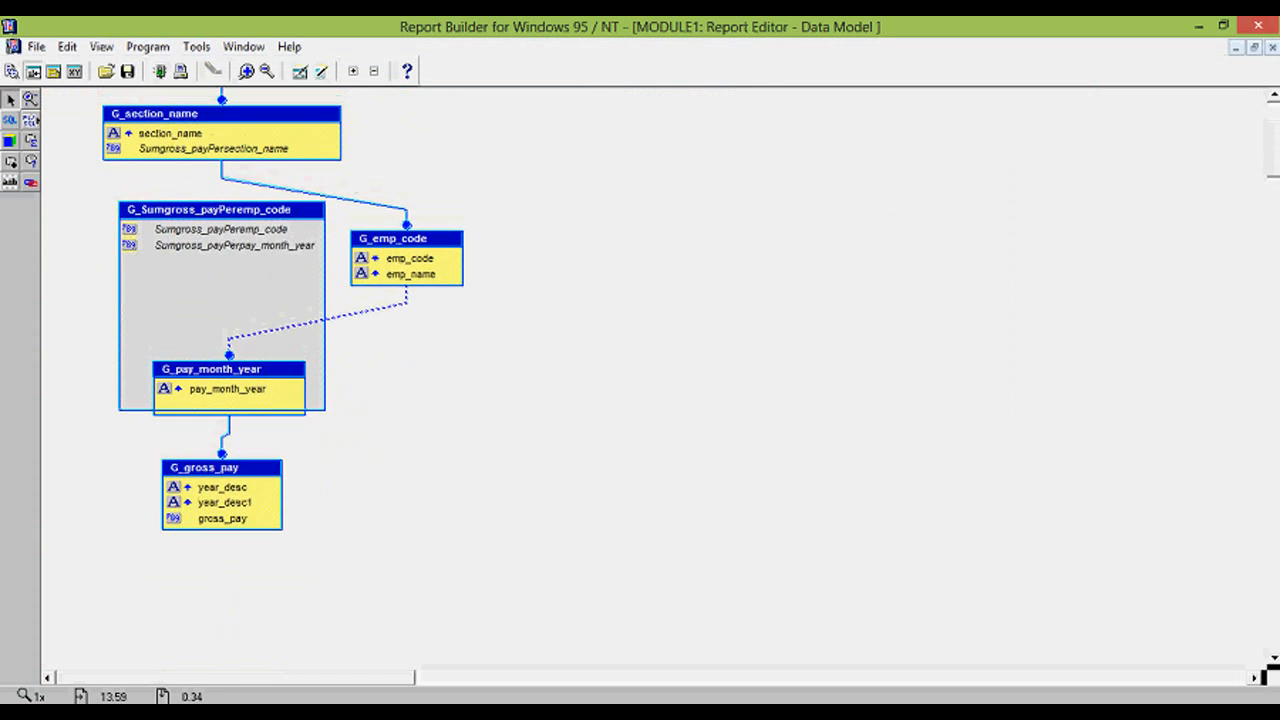
{"action": "left_click", "coordinate": [212, 479]}
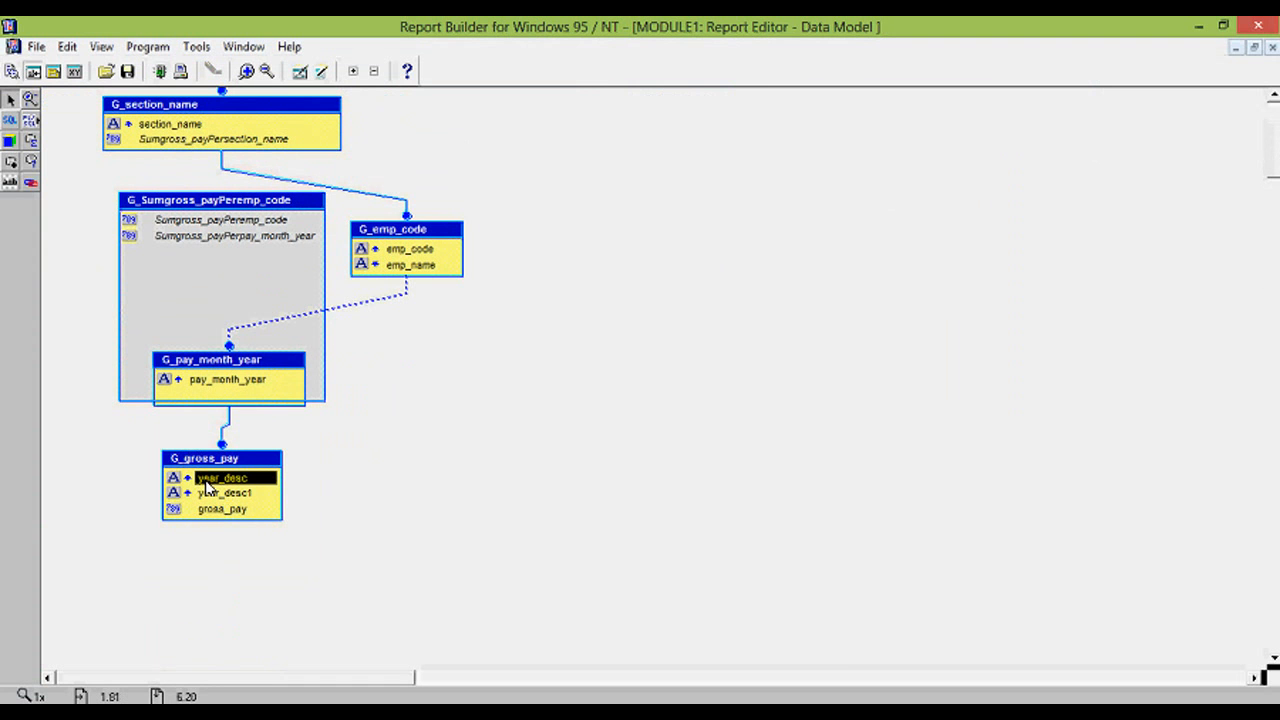
{"action": "left_click_drag", "start_coordinate": [157, 230], "coordinate": [149, 145]}
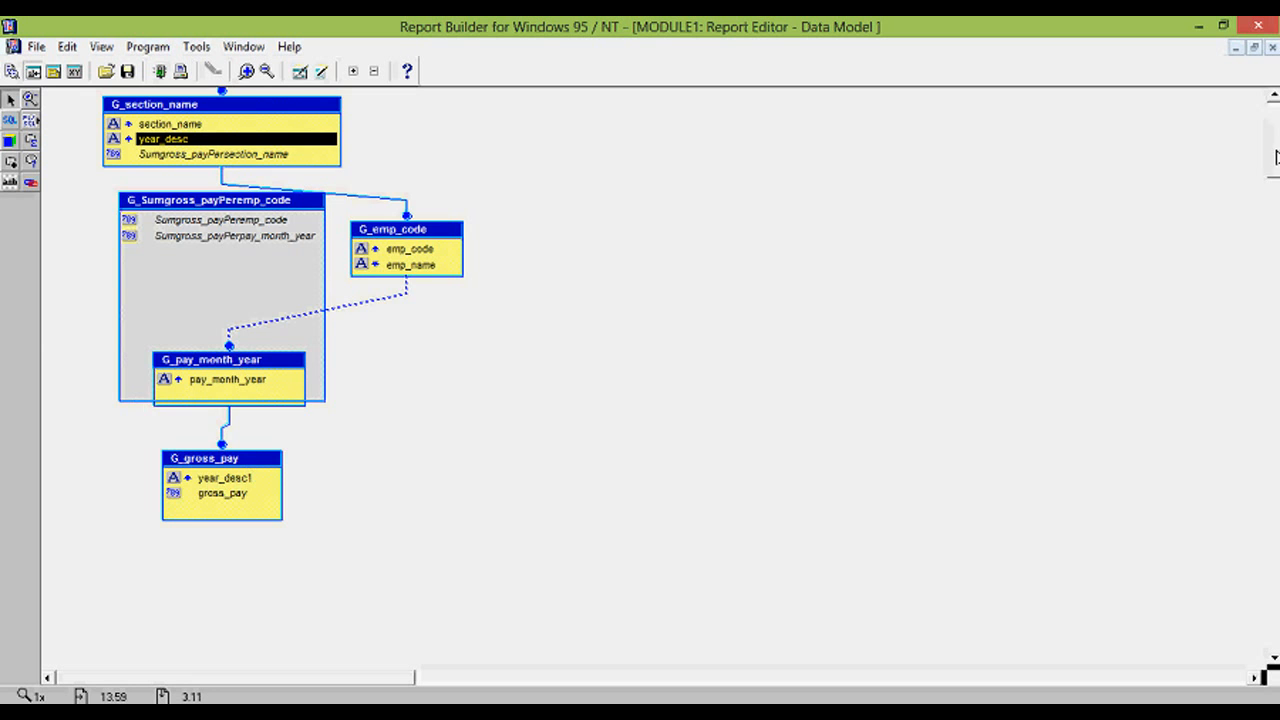
In Q_1's SQL query statement, rename the 'MON' column's alias to mon_desc and apply the query
{"action": "scroll", "coordinate": [1275, 155], "scroll_direction": "up", "scroll_amount": 3}
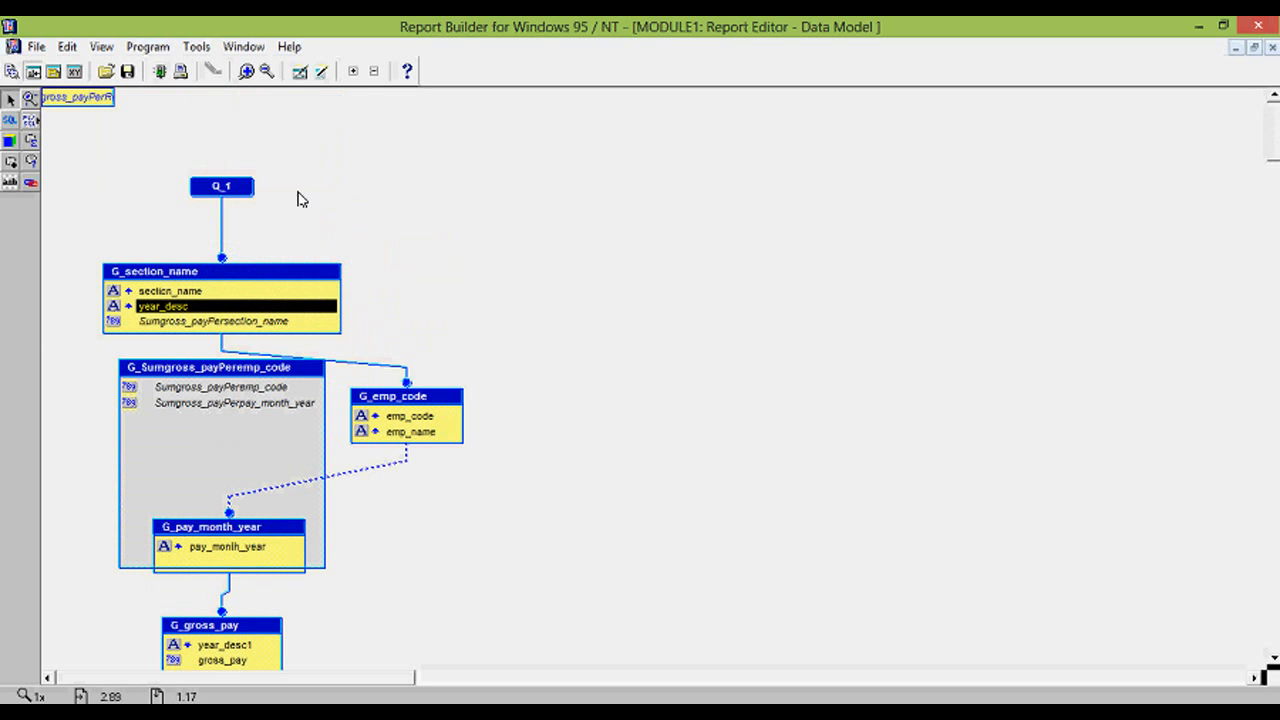
{"action": "double_click", "coordinate": [226, 191]}
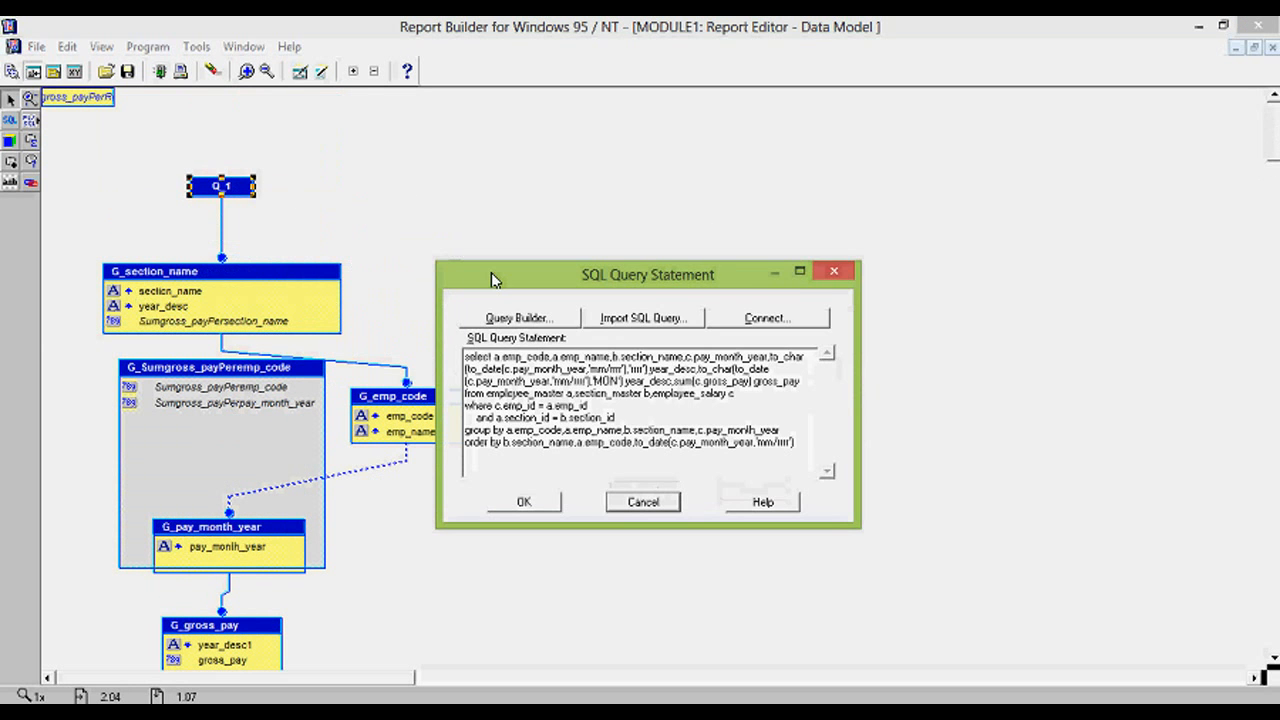
{"action": "double_click", "coordinate": [491, 280]}
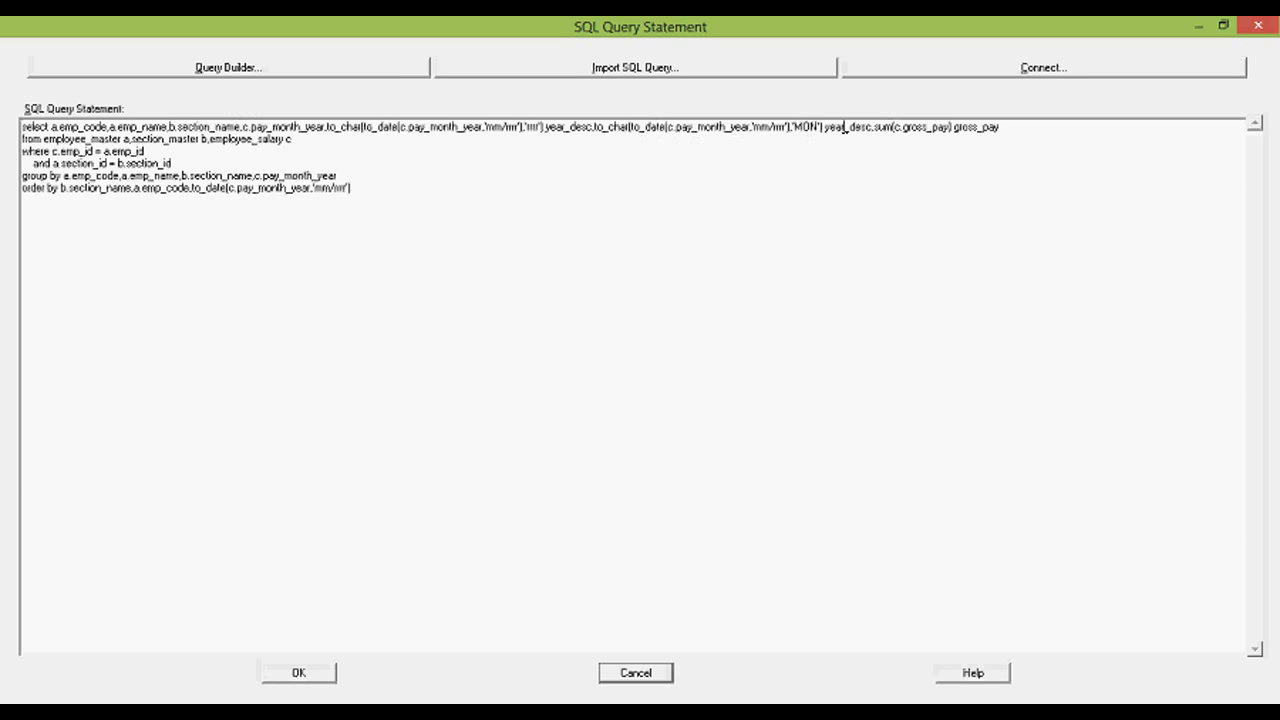
{"action": "key", "text": "shift+Left"}
{"action": "key", "text": "shift+Left"}
{"action": "key", "text": "shift+Left"}
{"action": "key", "text": "shift+Left"}
{"action": "type", "text": "mon"}
{"action": "key", "text": "Return"}
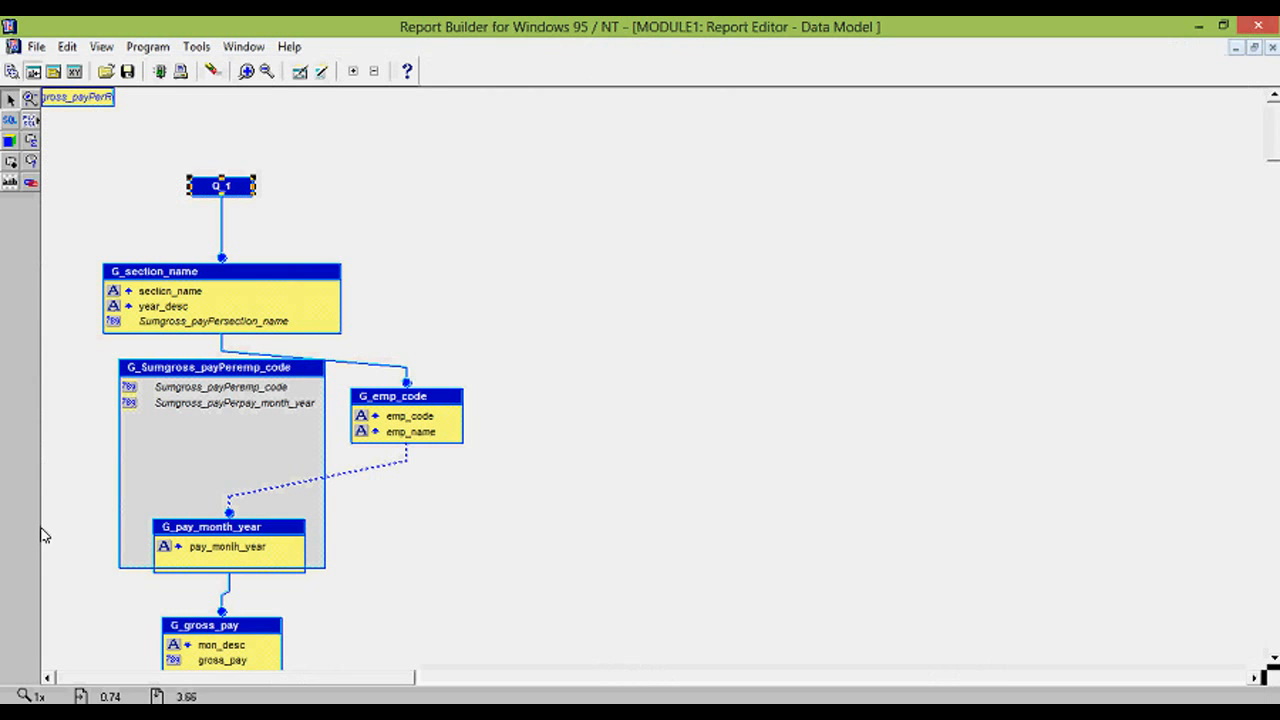
Move the mon_desc column from the G_gross_pay group into G_pay_month_year
{"action": "left_click", "coordinate": [214, 646]}
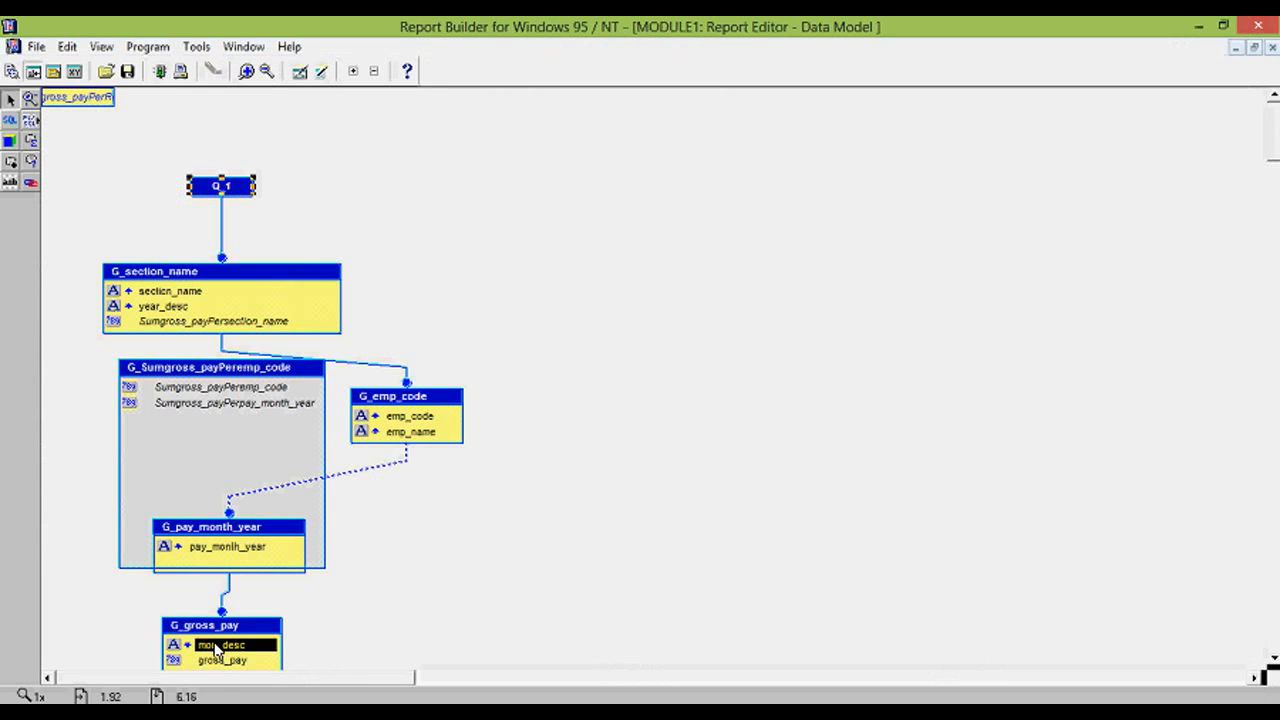
{"action": "left_click_drag", "start_coordinate": [212, 607], "coordinate": [230, 563]}
{"action": "left_click", "coordinate": [226, 618]}
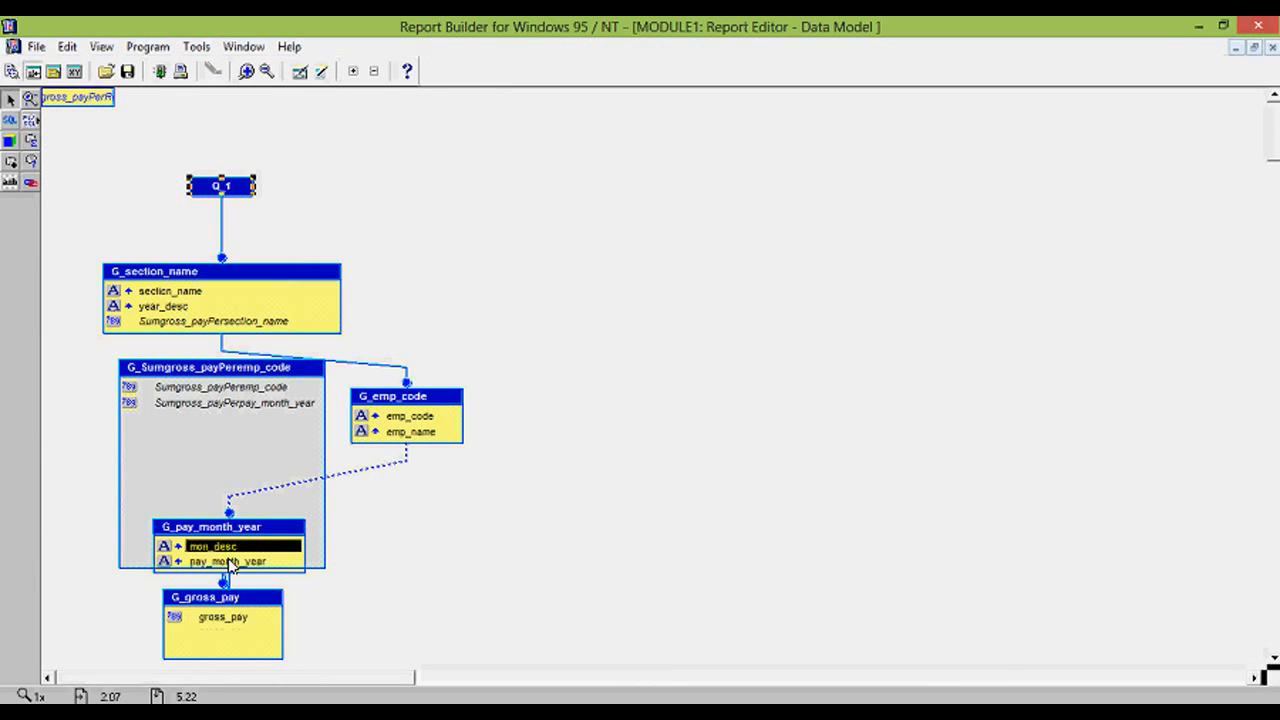
Enlarge the G_pay_month_year group box and move pay_month_year above mon_desc in it
{"action": "left_click", "coordinate": [288, 567]}
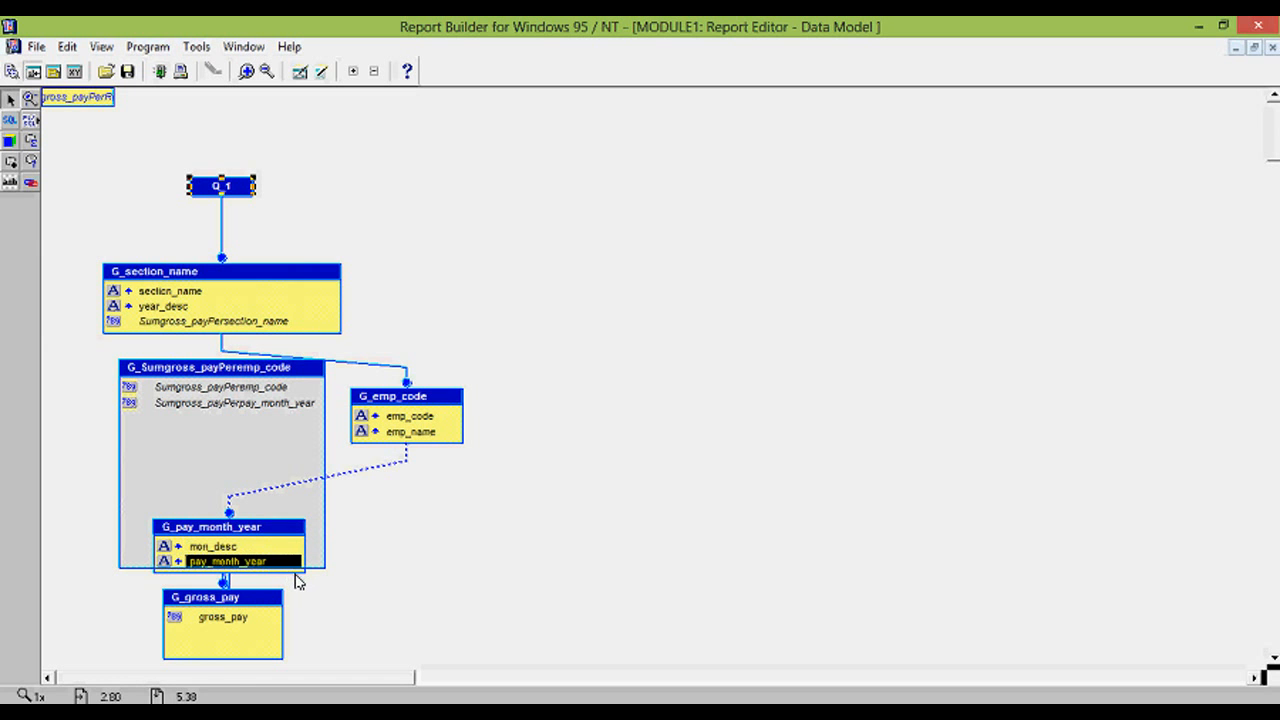
{"action": "left_click", "coordinate": [299, 579]}
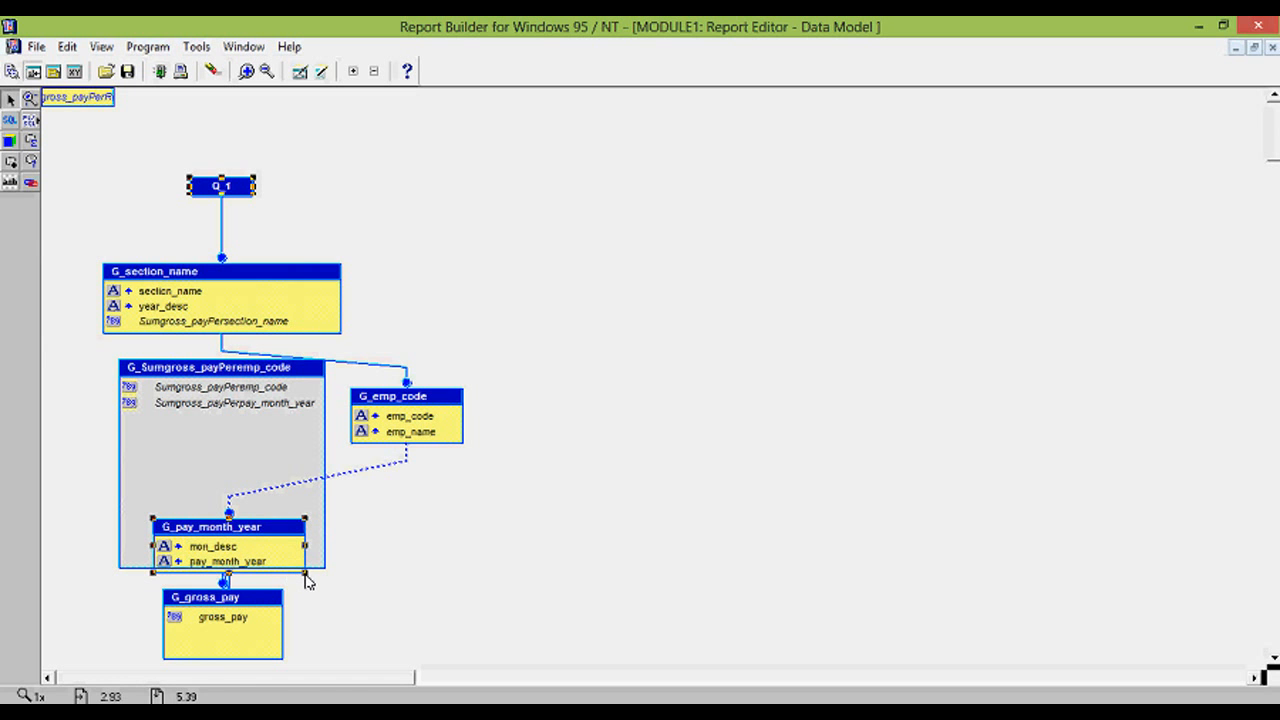
{"action": "left_click_drag", "start_coordinate": [316, 596], "coordinate": [316, 596]}
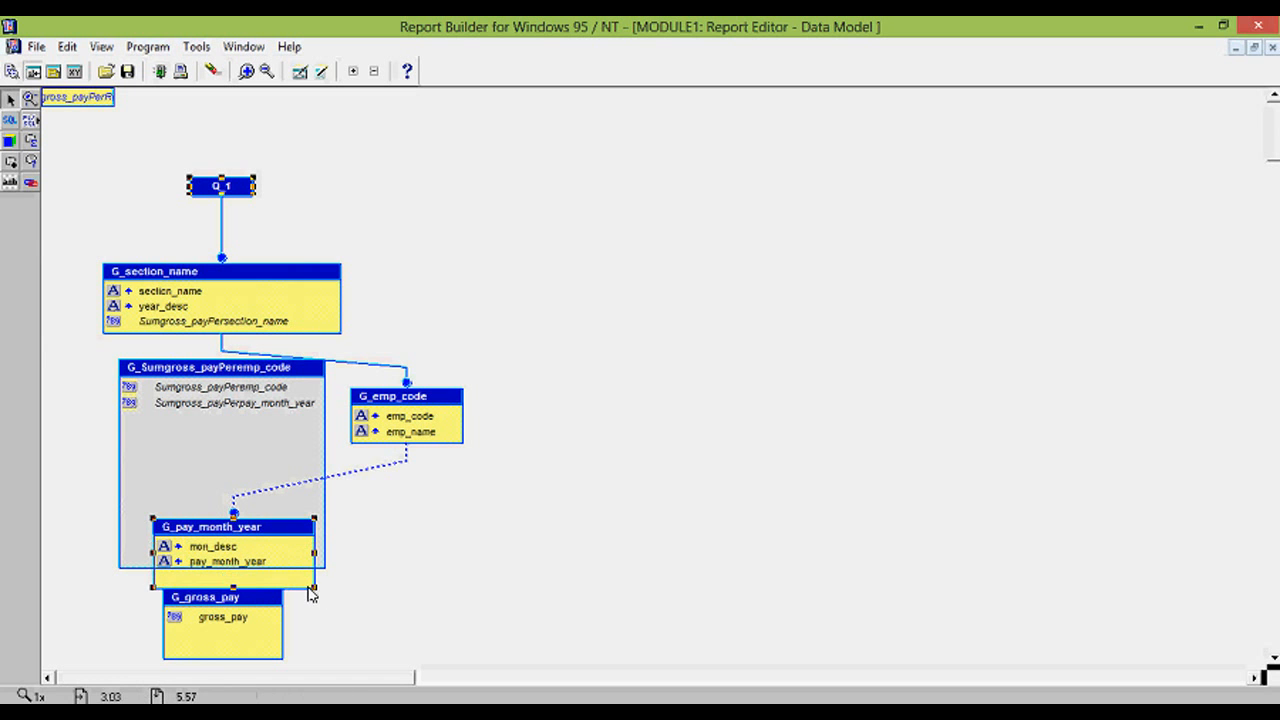
{"action": "left_click", "coordinate": [254, 566]}
{"action": "left_click_drag", "start_coordinate": [254, 566], "coordinate": [254, 547]}
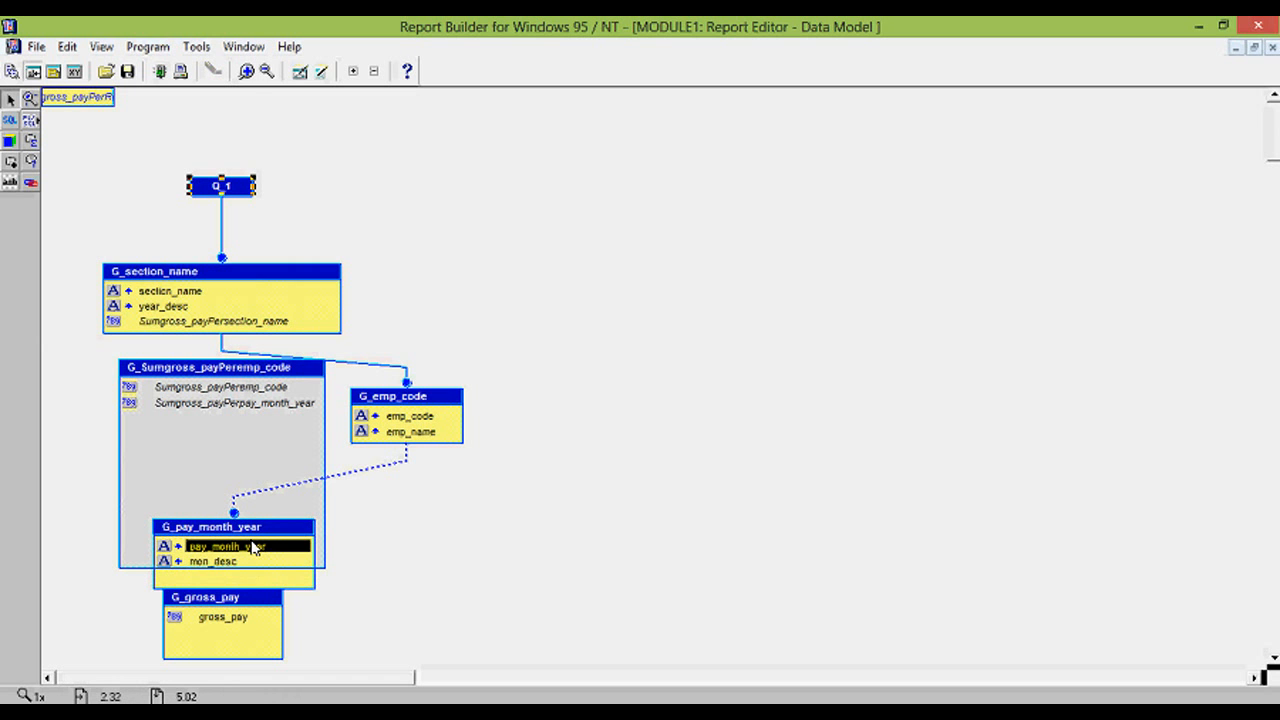
Shorten the G_gross_pay group box to fit its single gross_pay column
{"action": "left_click", "coordinate": [208, 566]}
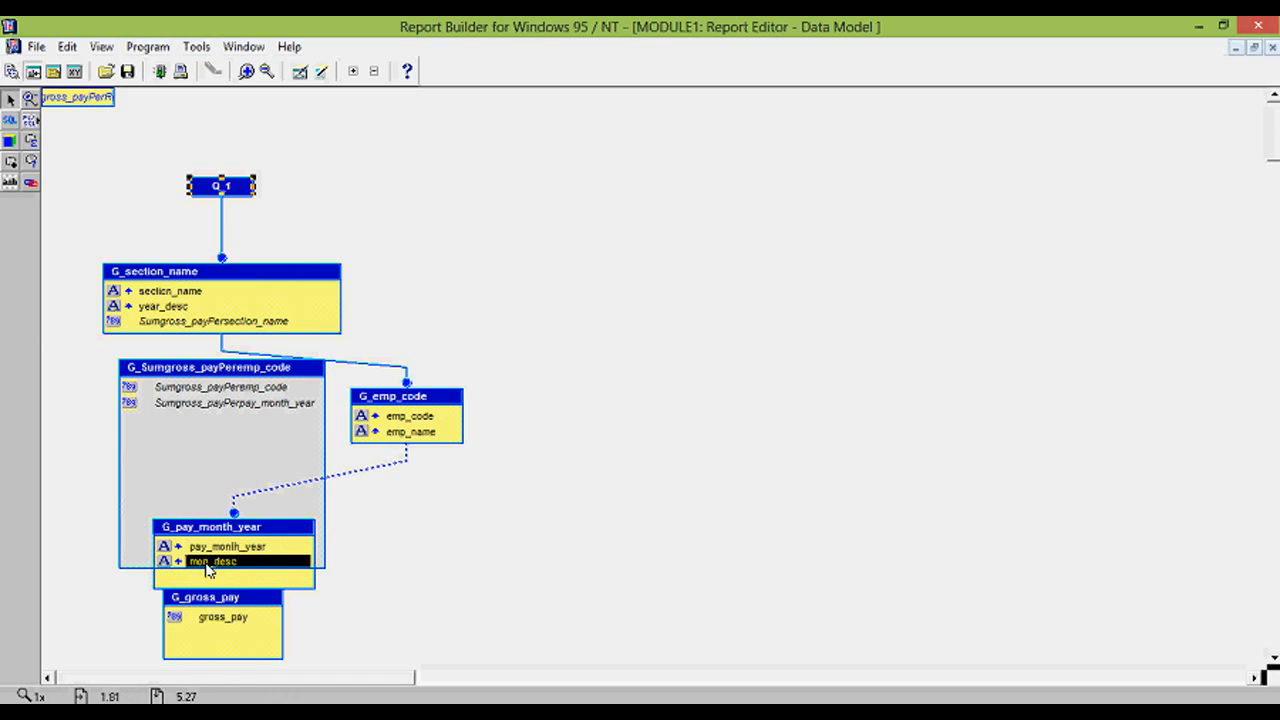
{"action": "left_click", "coordinate": [225, 655]}
{"action": "left_click_drag", "start_coordinate": [225, 662], "coordinate": [224, 628]}
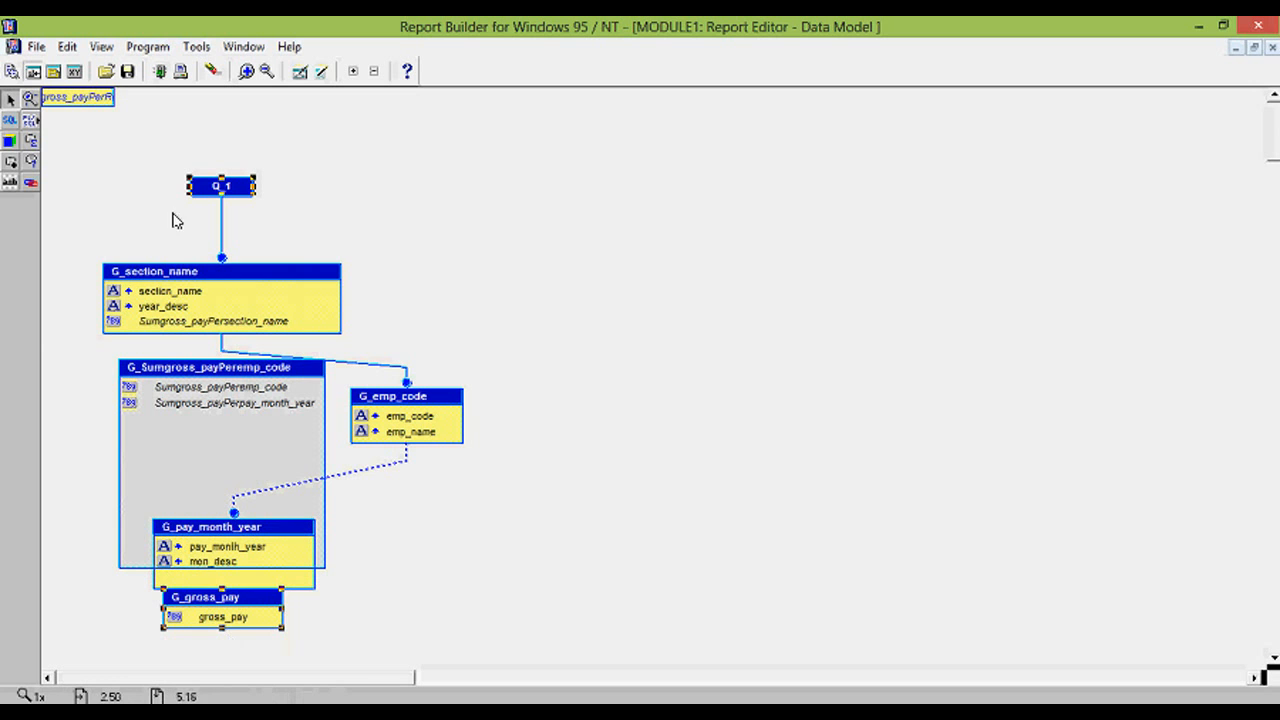
Open the Layout Model and draw a new field beside F_section_name in the section header row
{"action": "left_click", "coordinate": [55, 73]}
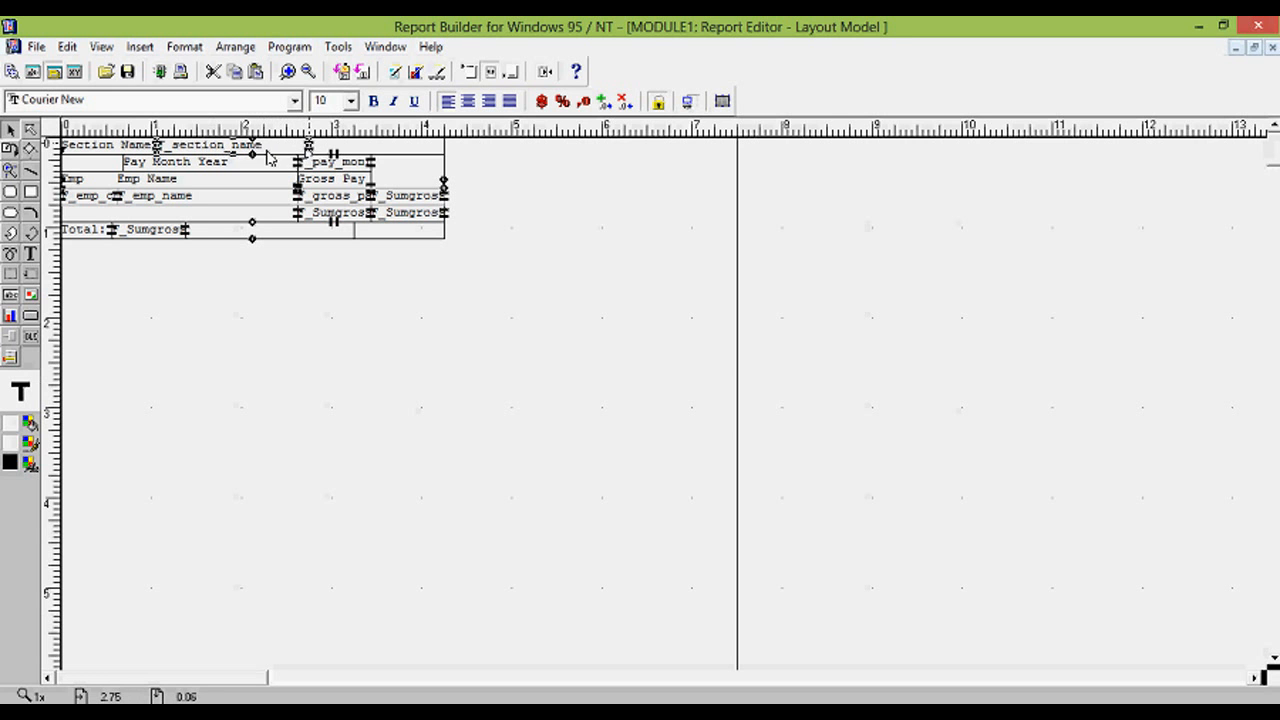
{"action": "left_click", "coordinate": [11, 296]}
{"action": "left_click_drag", "start_coordinate": [387, 139], "coordinate": [444, 154]}
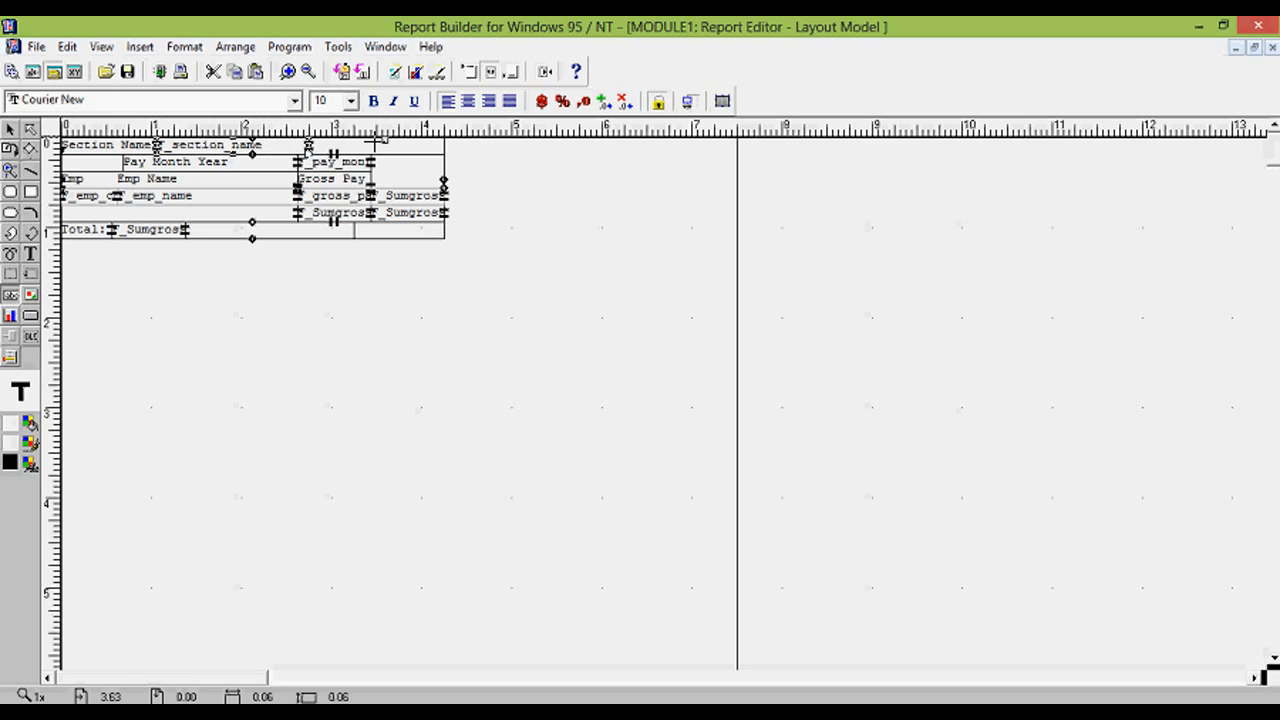
Set the source of the new section header field to year_desc and close its properties
{"action": "left_click", "coordinate": [330, 150]}
{"action": "left_click", "coordinate": [338, 149]}
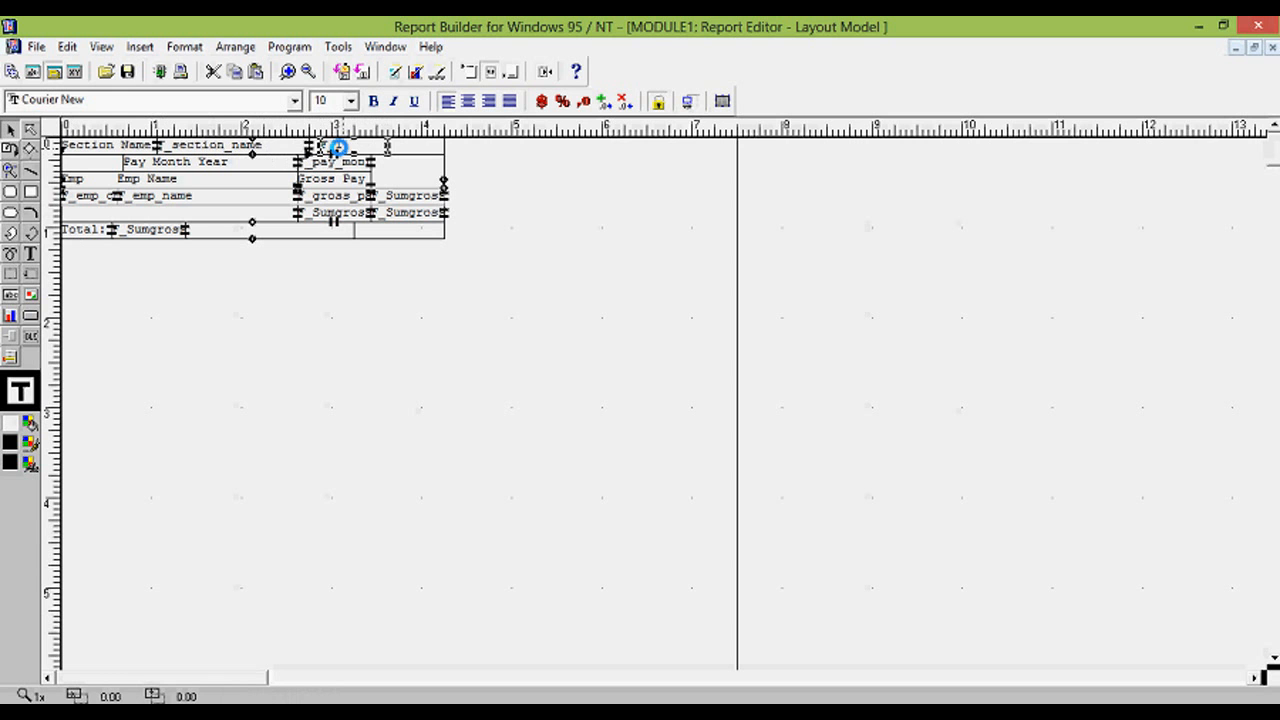
{"action": "double_click", "coordinate": [338, 148]}
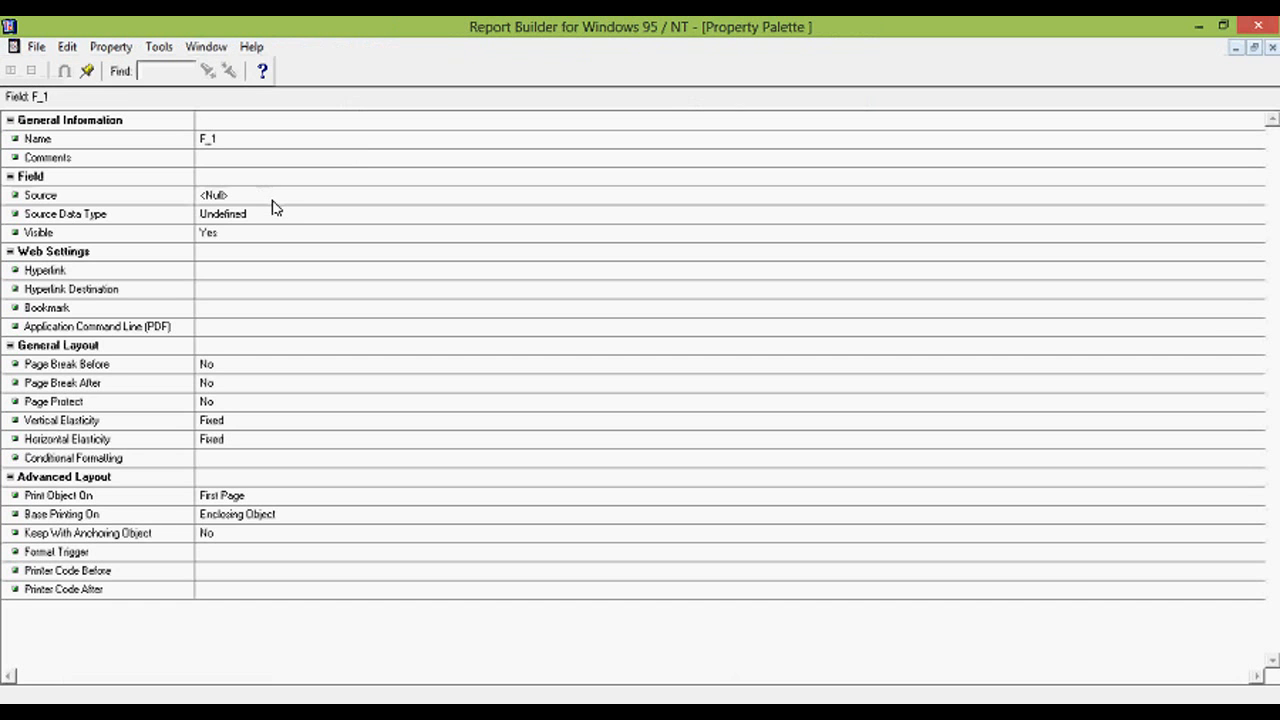
{"action": "left_click", "coordinate": [272, 200]}
{"action": "left_click", "coordinate": [273, 201]}
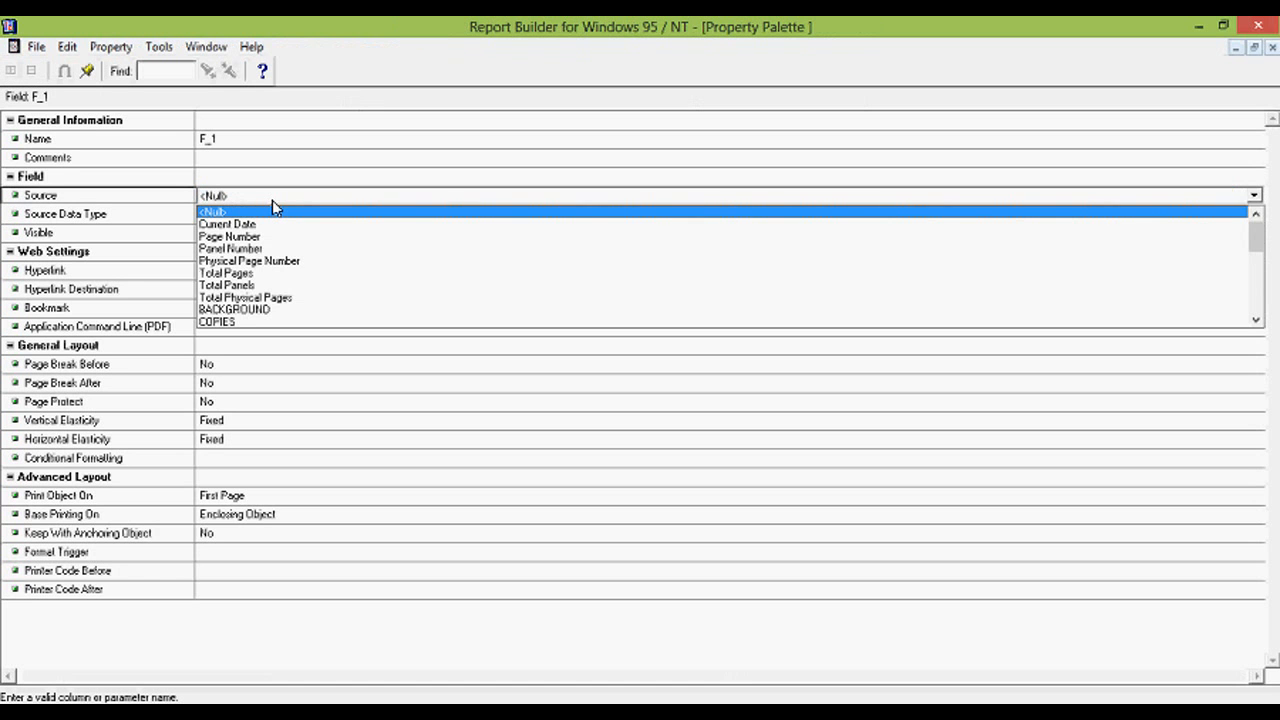
{"action": "key", "text": "End"}
{"action": "key", "text": "Return"}
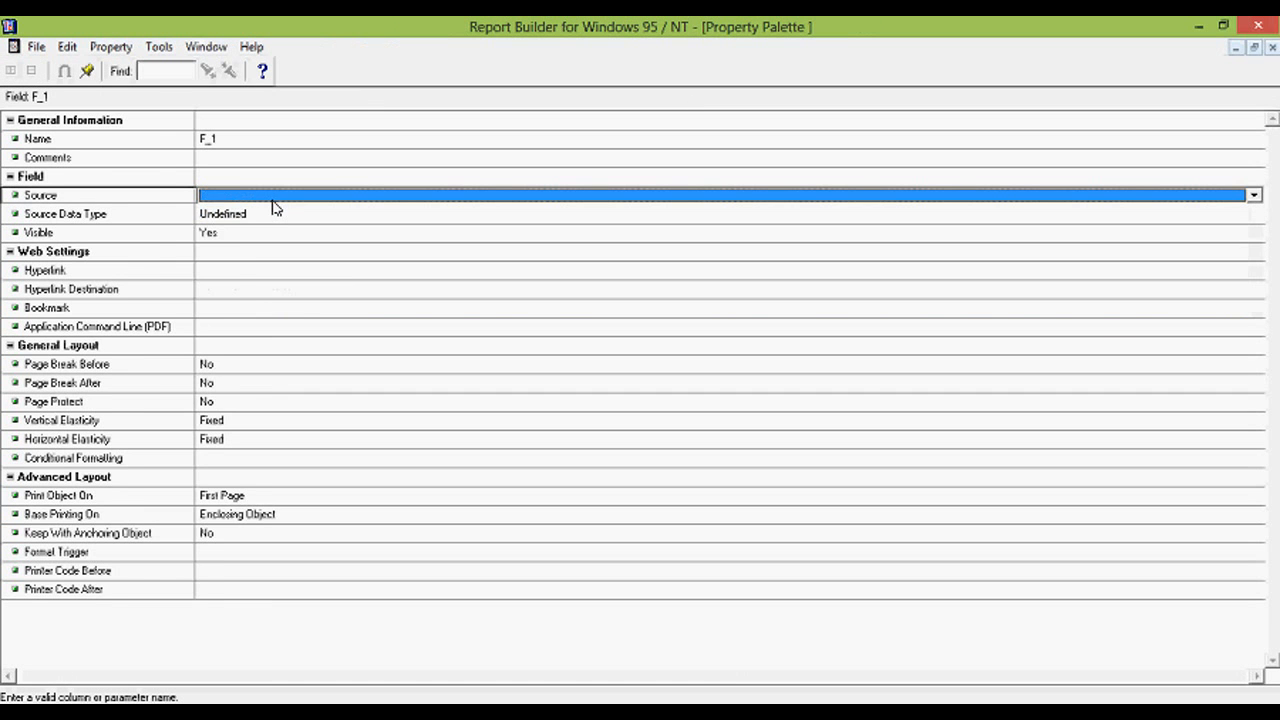
{"action": "key", "text": "ctrl+F4"}
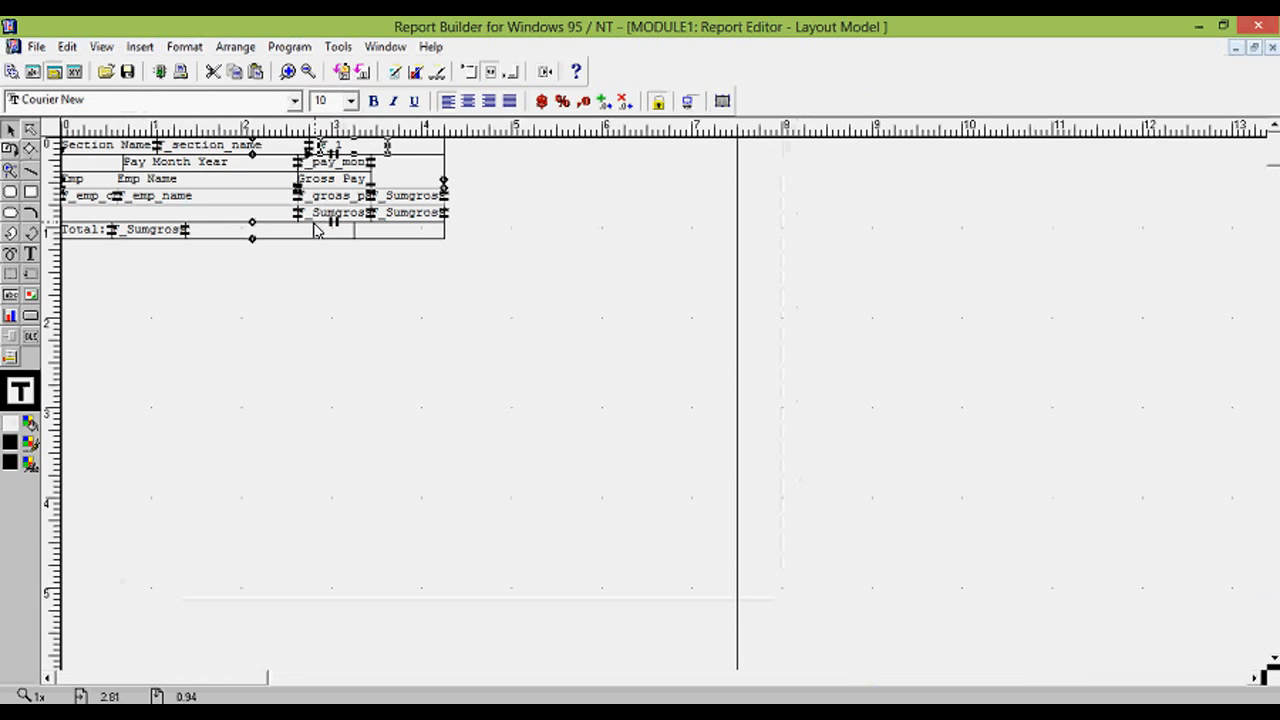
Change the source of the F_pay_month_year field to mon_desc and close its properties
{"action": "left_click", "coordinate": [331, 161]}
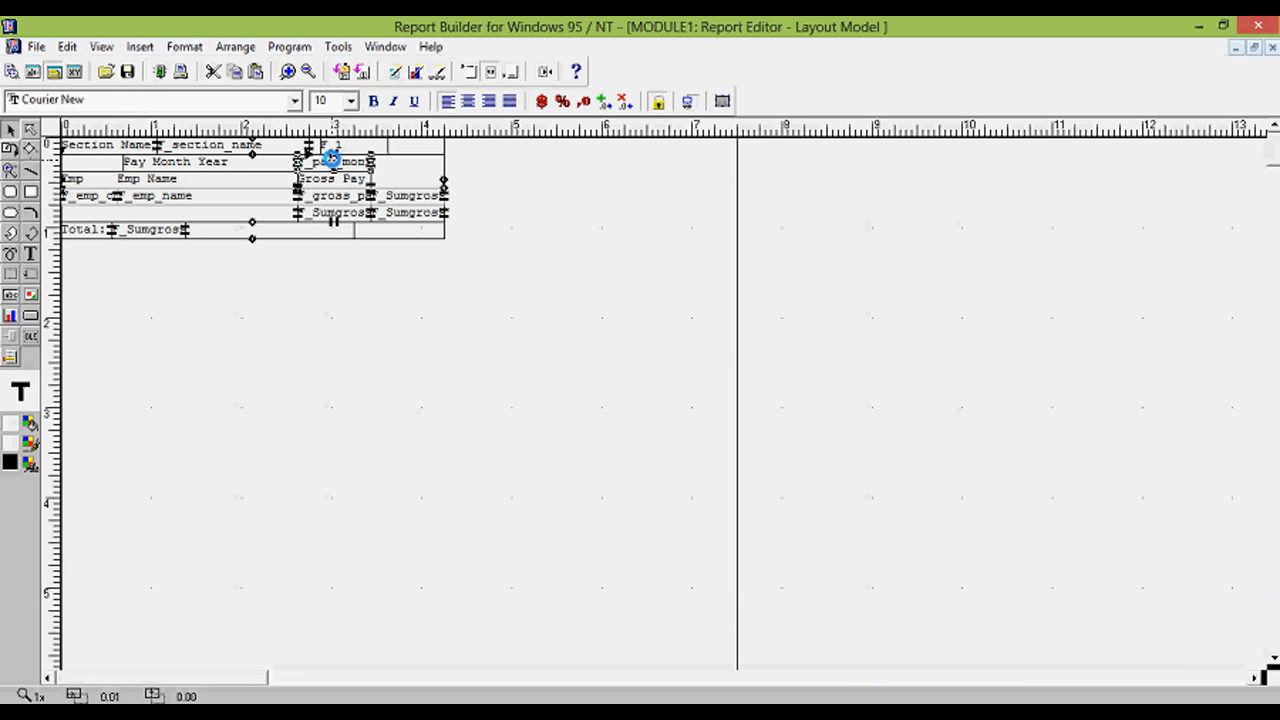
{"action": "double_click", "coordinate": [331, 161]}
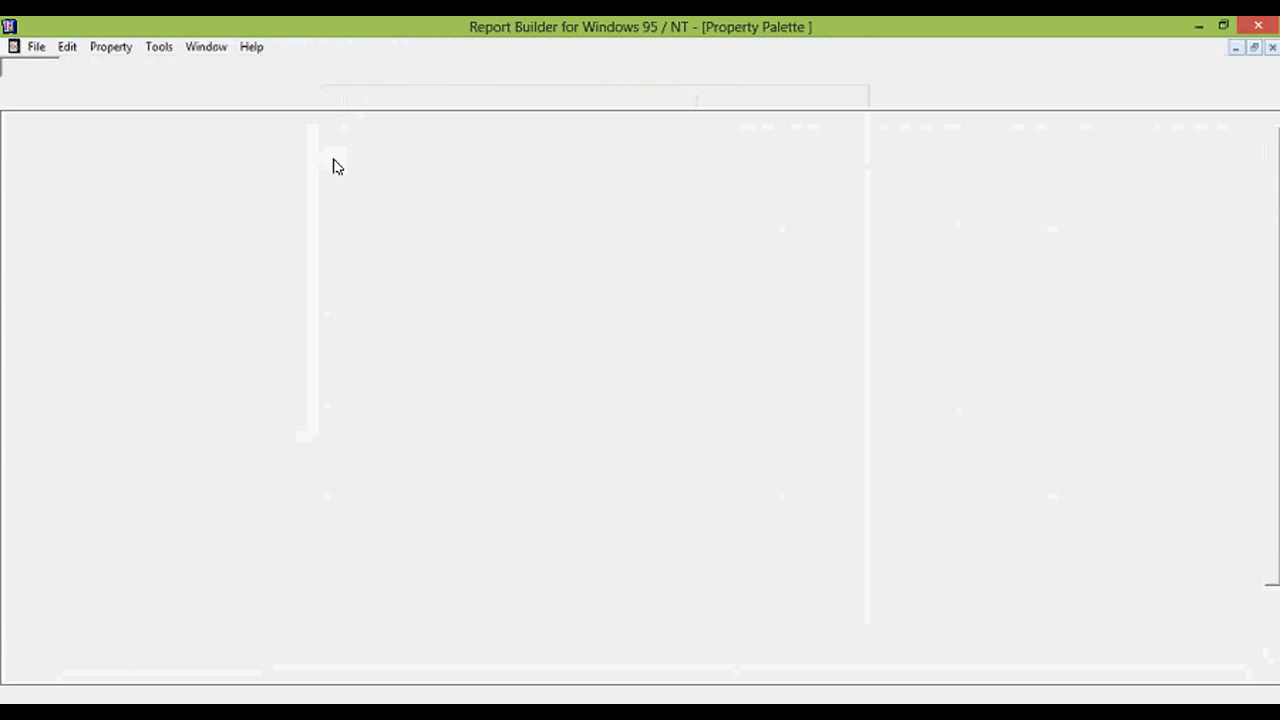
{"action": "left_click", "coordinate": [343, 194]}
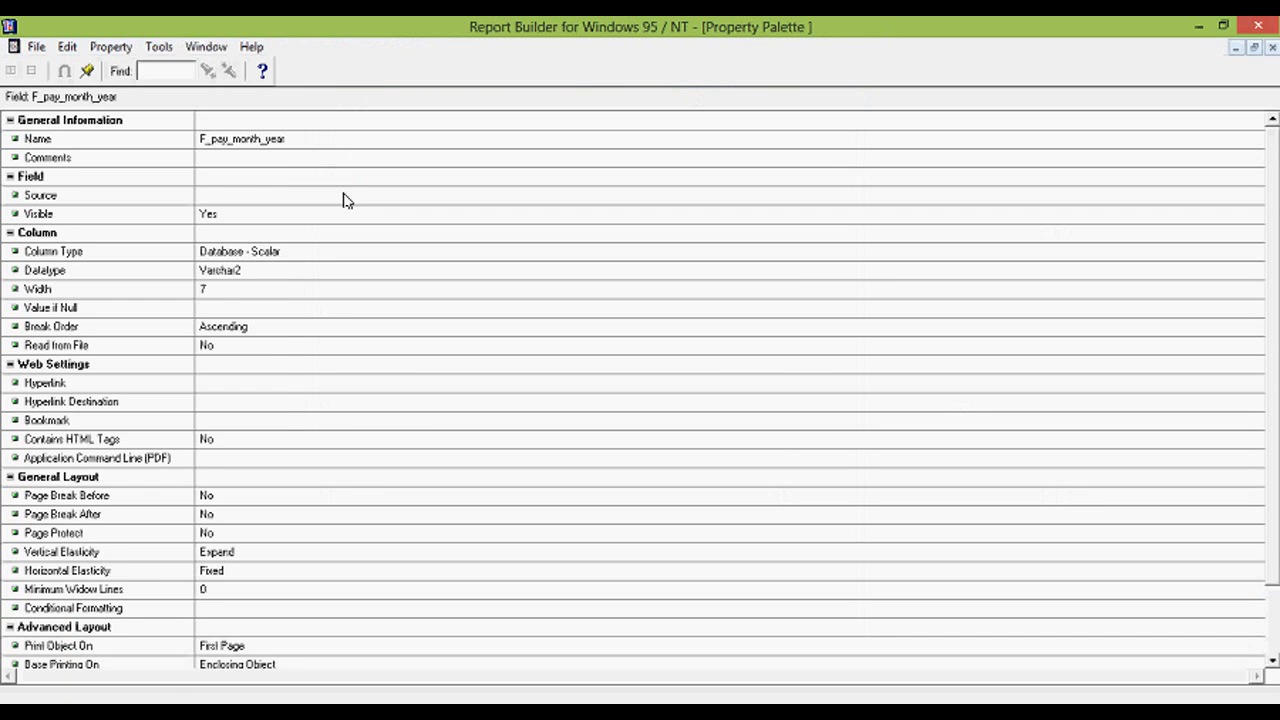
{"action": "type", "text": "mon_desc"}
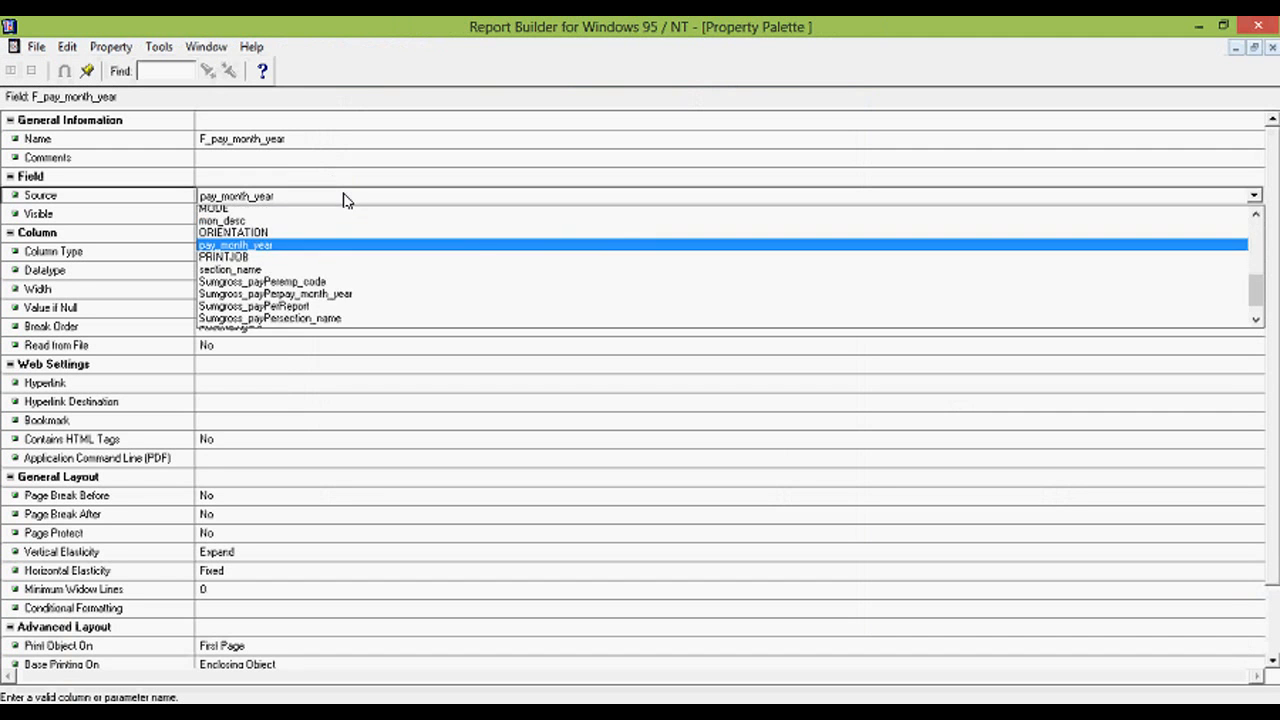
{"action": "key", "text": "Return"}
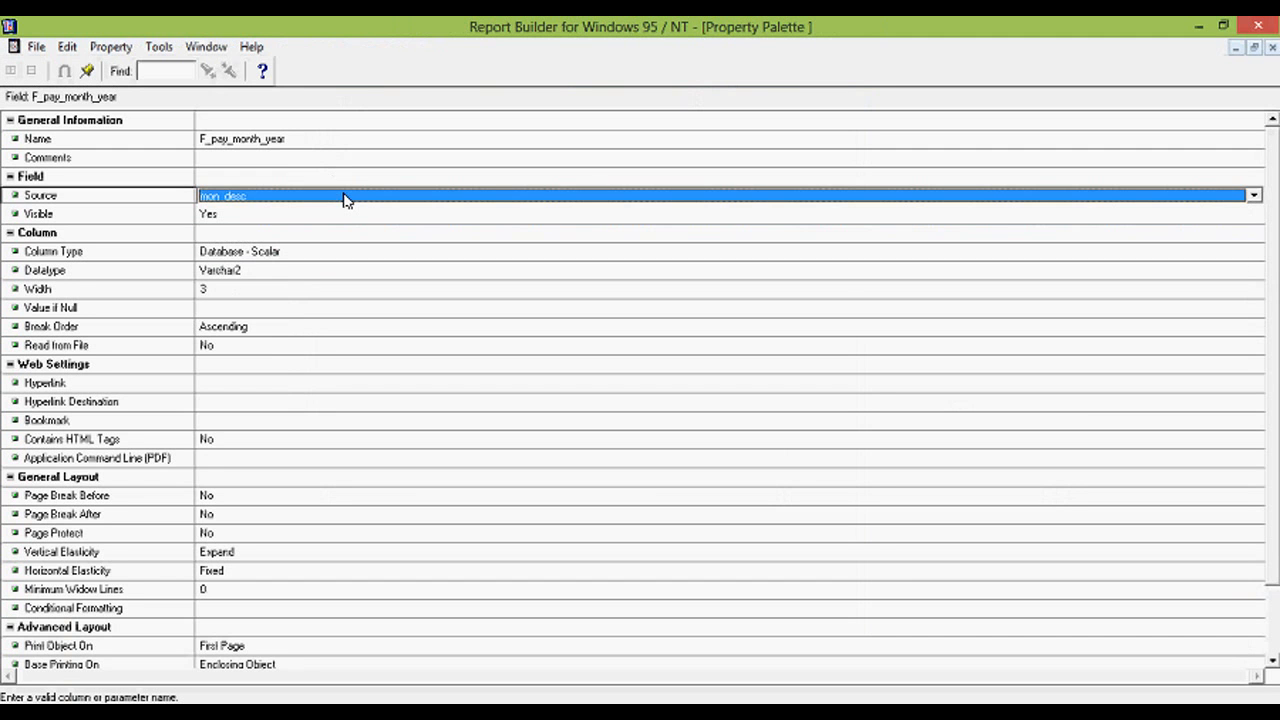
{"action": "key", "text": "ctrl+F4"}
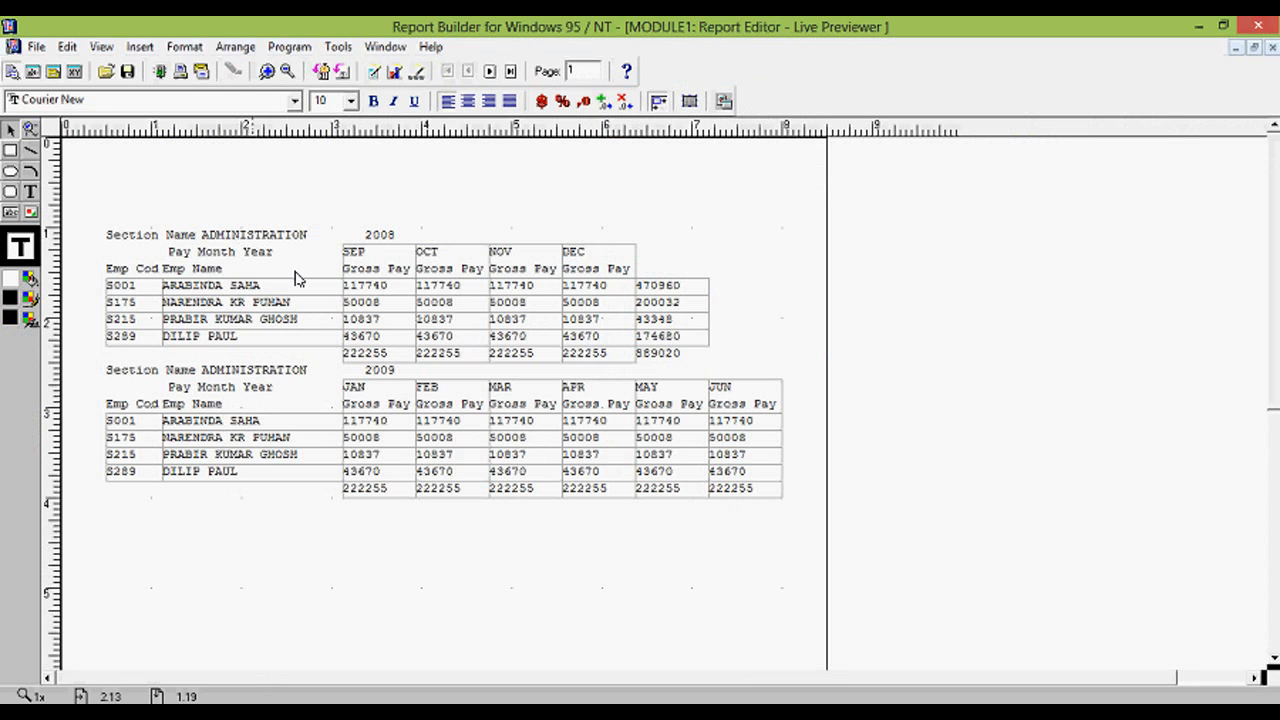
Centre the month names in the column header cells of the report preview
{"action": "left_click", "coordinate": [384, 391]}
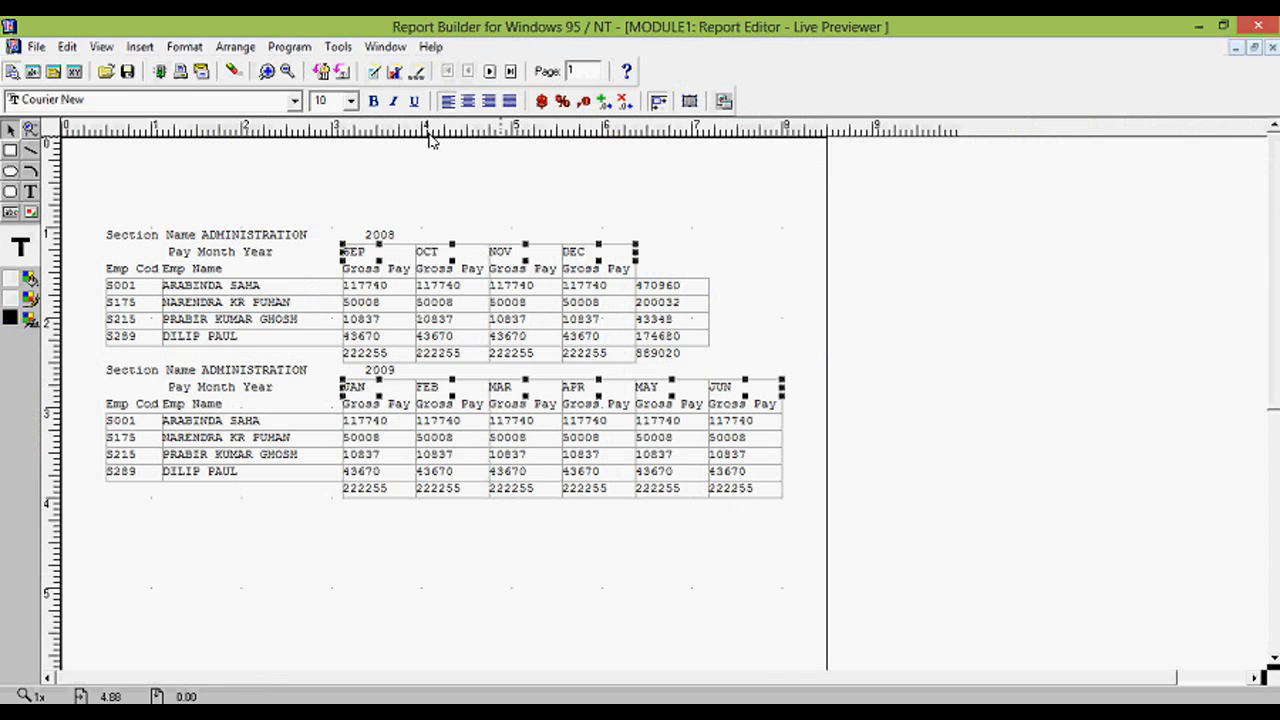
{"action": "left_click", "coordinate": [467, 104]}
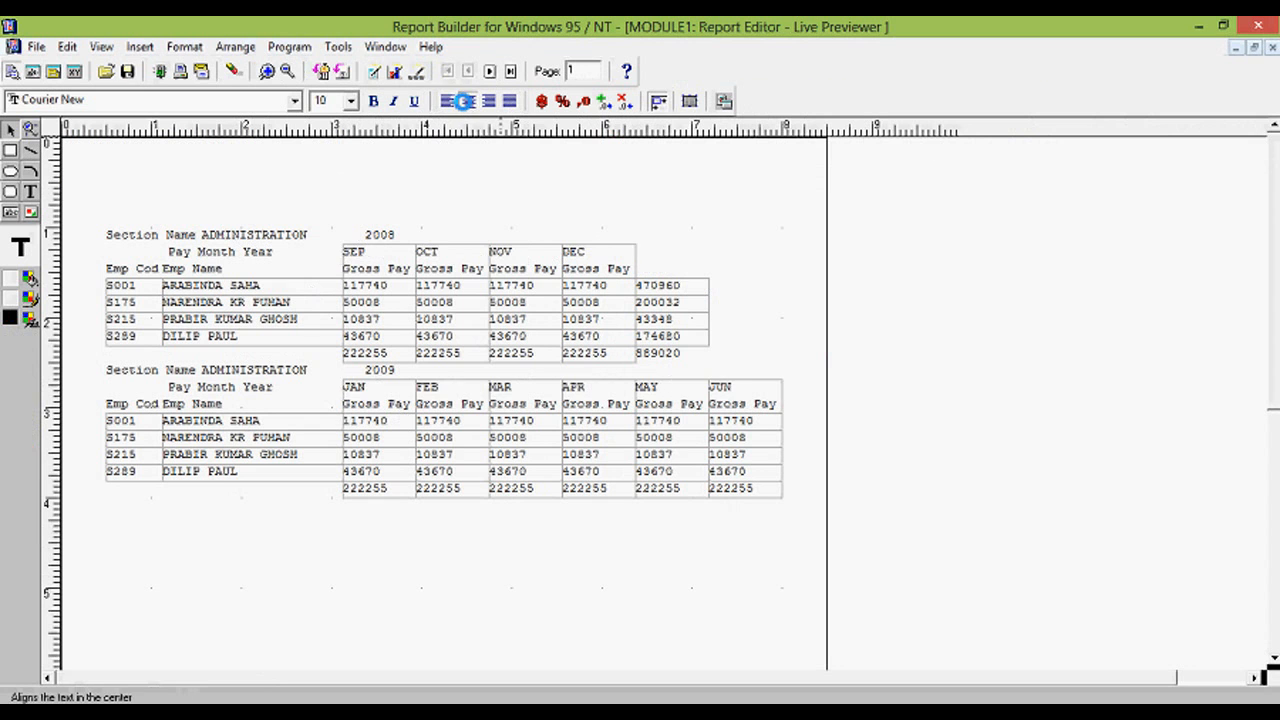
{"action": "left_click", "coordinate": [427, 183]}
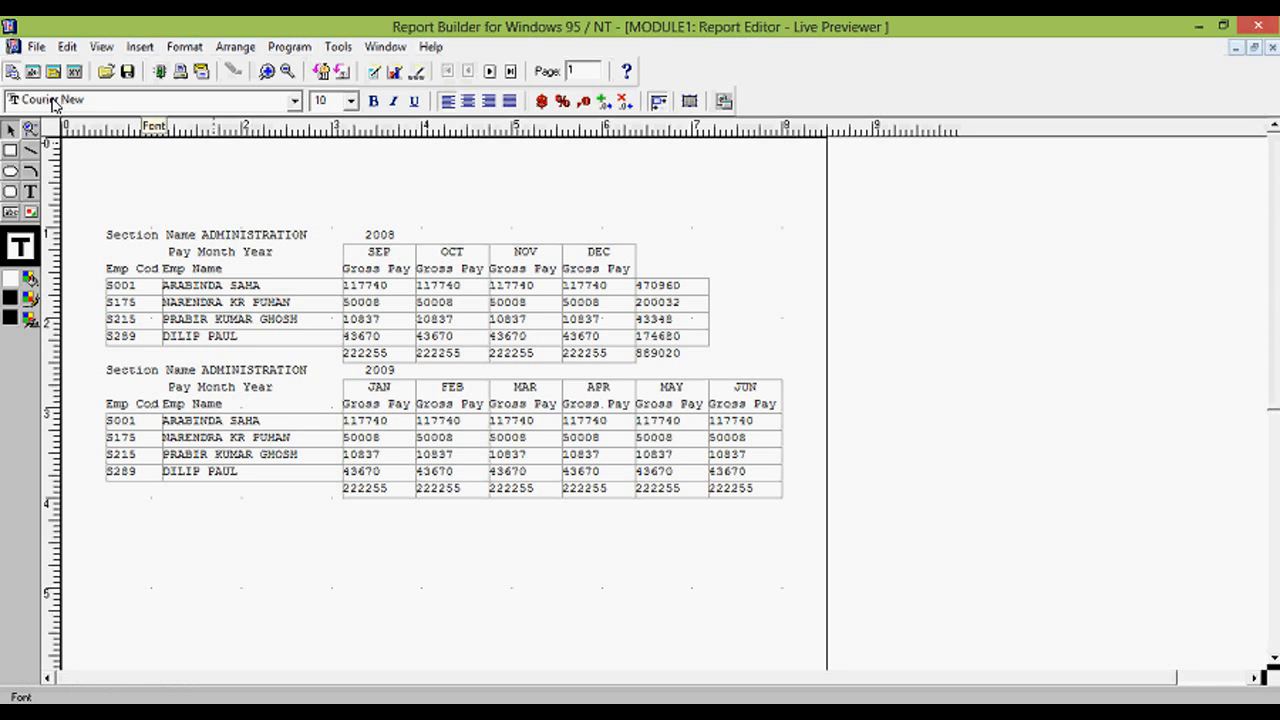
In the Data Model, move the G_Sumgross_payPeremp_code group down and pull year_desc out of G_section_name into its own group beneath it
{"action": "left_click", "coordinate": [33, 72]}
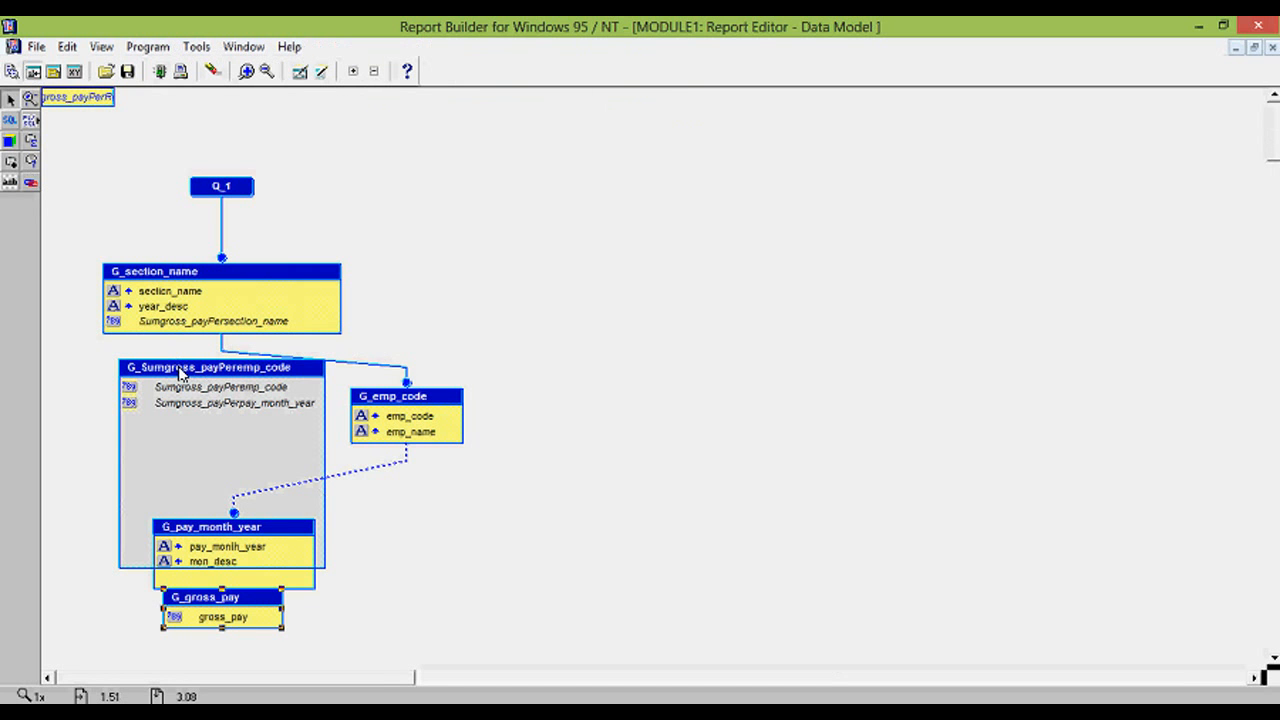
{"action": "left_click_drag", "start_coordinate": [180, 372], "coordinate": [166, 425]}
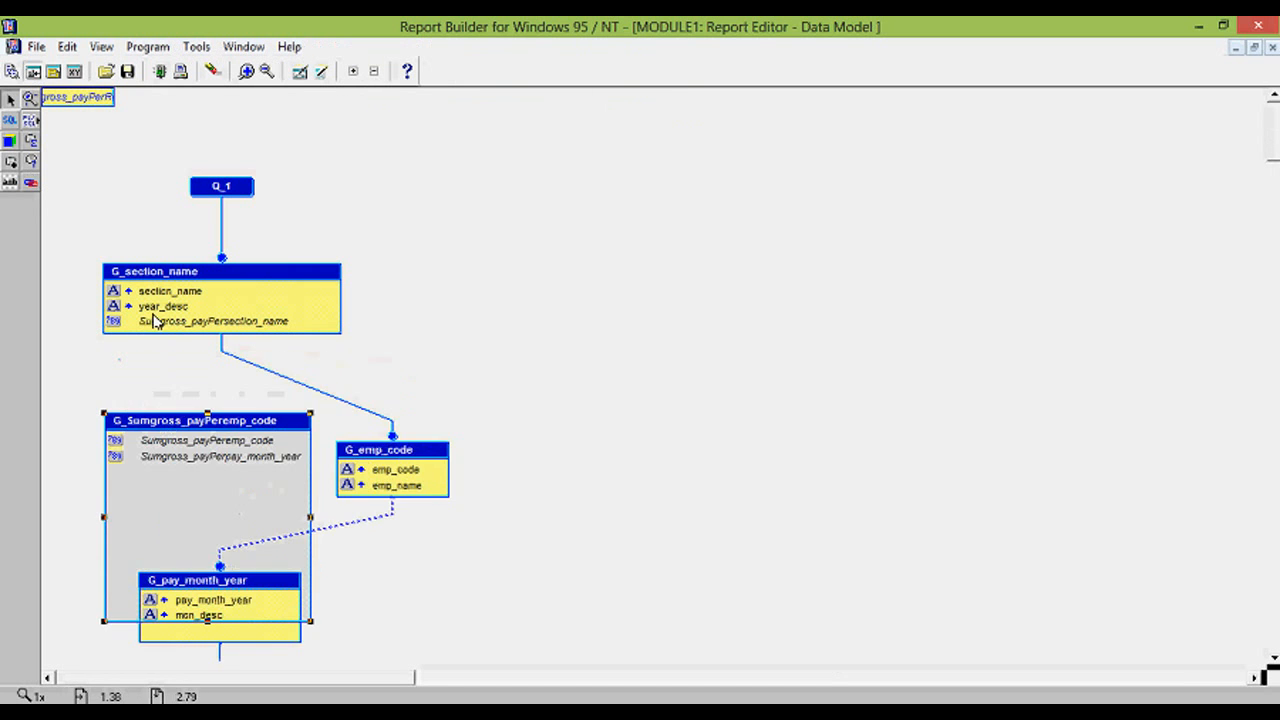
{"action": "left_click", "coordinate": [139, 310]}
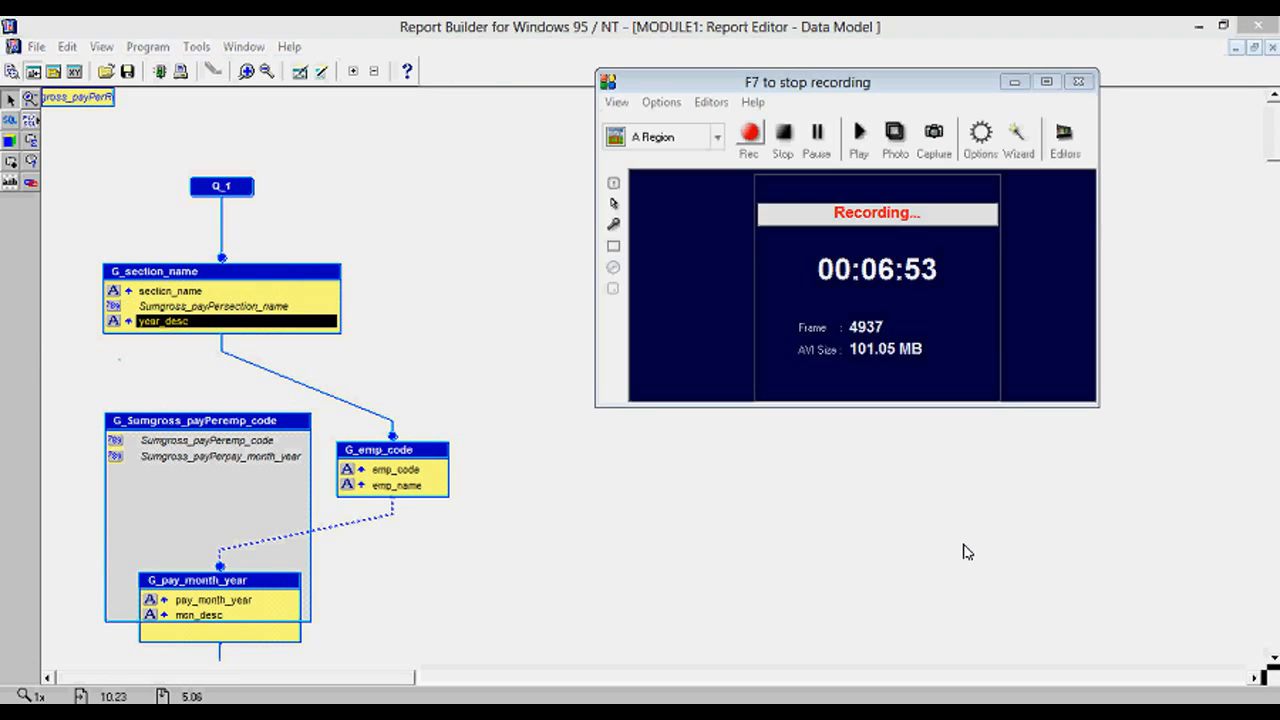
{"action": "left_click", "coordinate": [966, 546]}
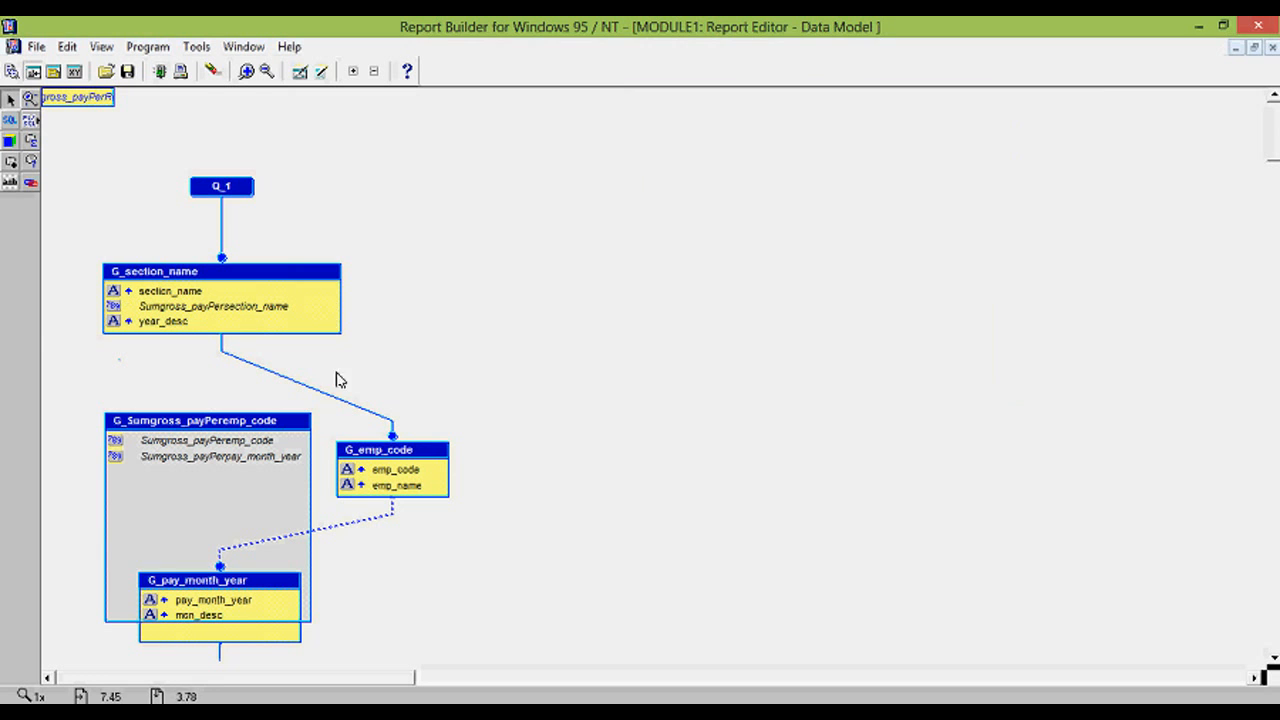
{"action": "left_click", "coordinate": [151, 322]}
{"action": "left_click_drag", "start_coordinate": [149, 326], "coordinate": [208, 374]}
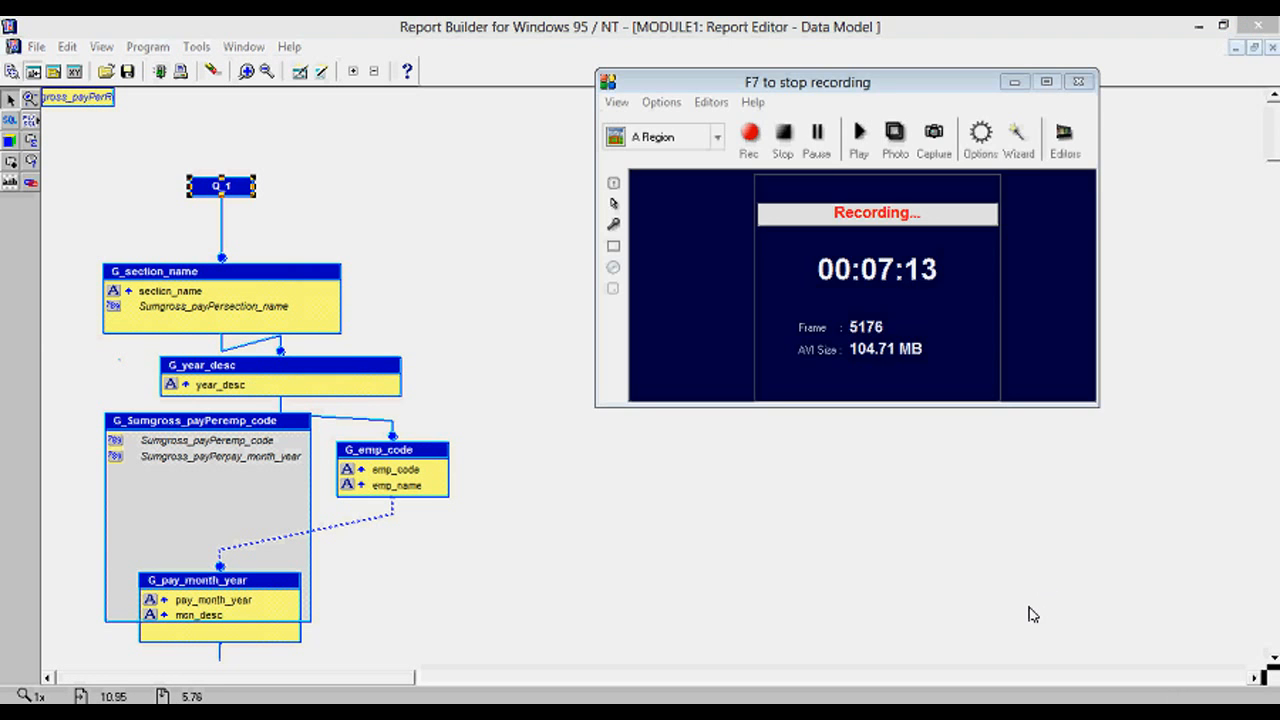
{"action": "left_click", "coordinate": [1030, 607]}
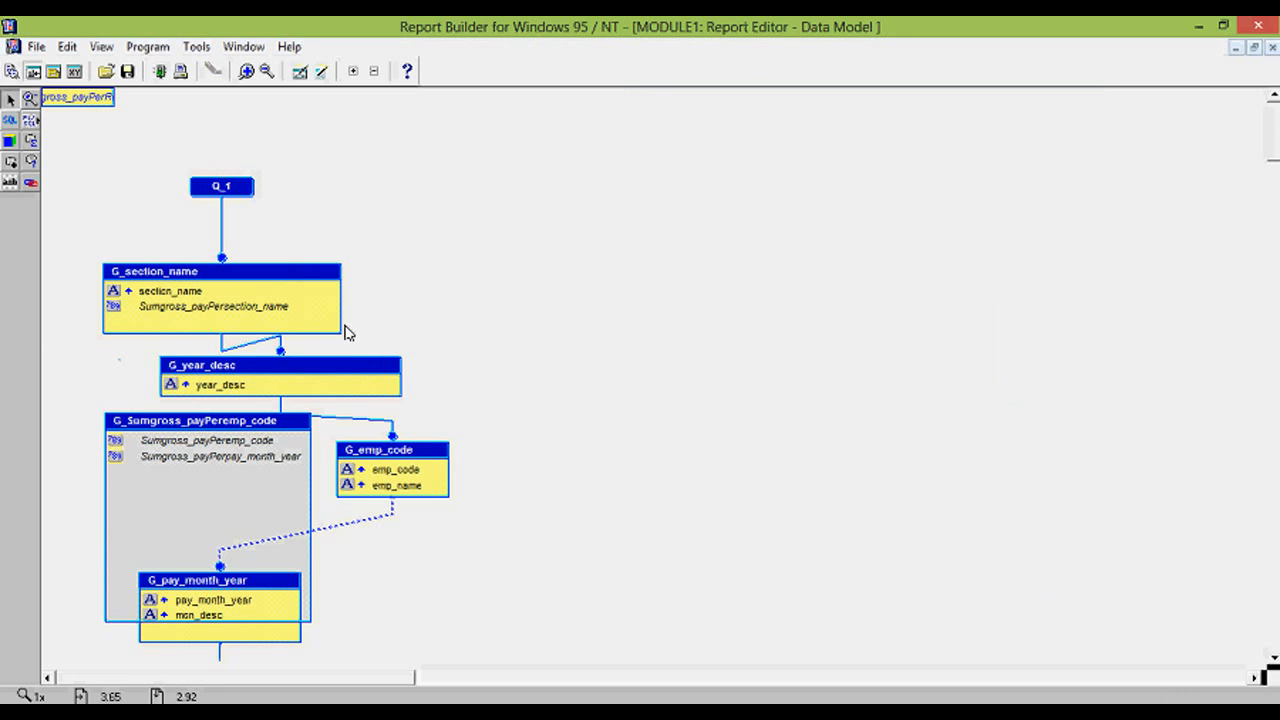
Open the Report Wizard for query Q_1 and check that section_name and year_desc are separate matrix group levels
{"action": "left_click", "coordinate": [215, 193]}
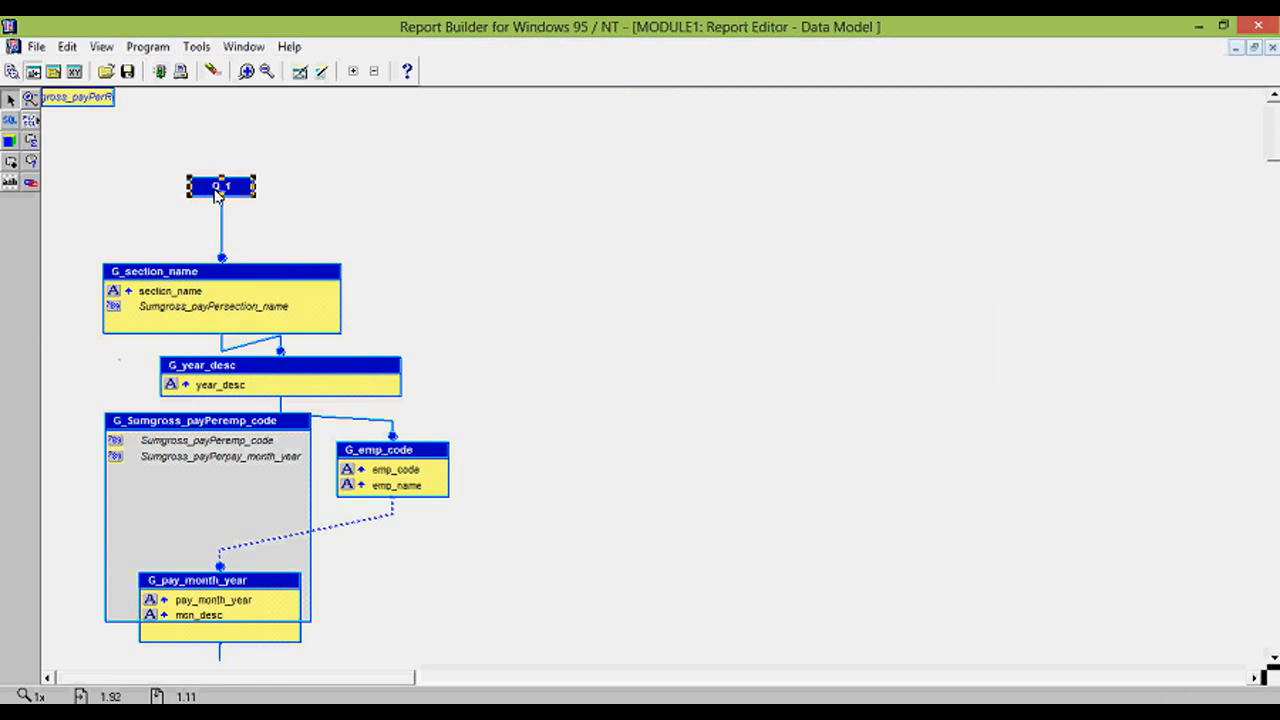
{"action": "right_click", "coordinate": [215, 193]}
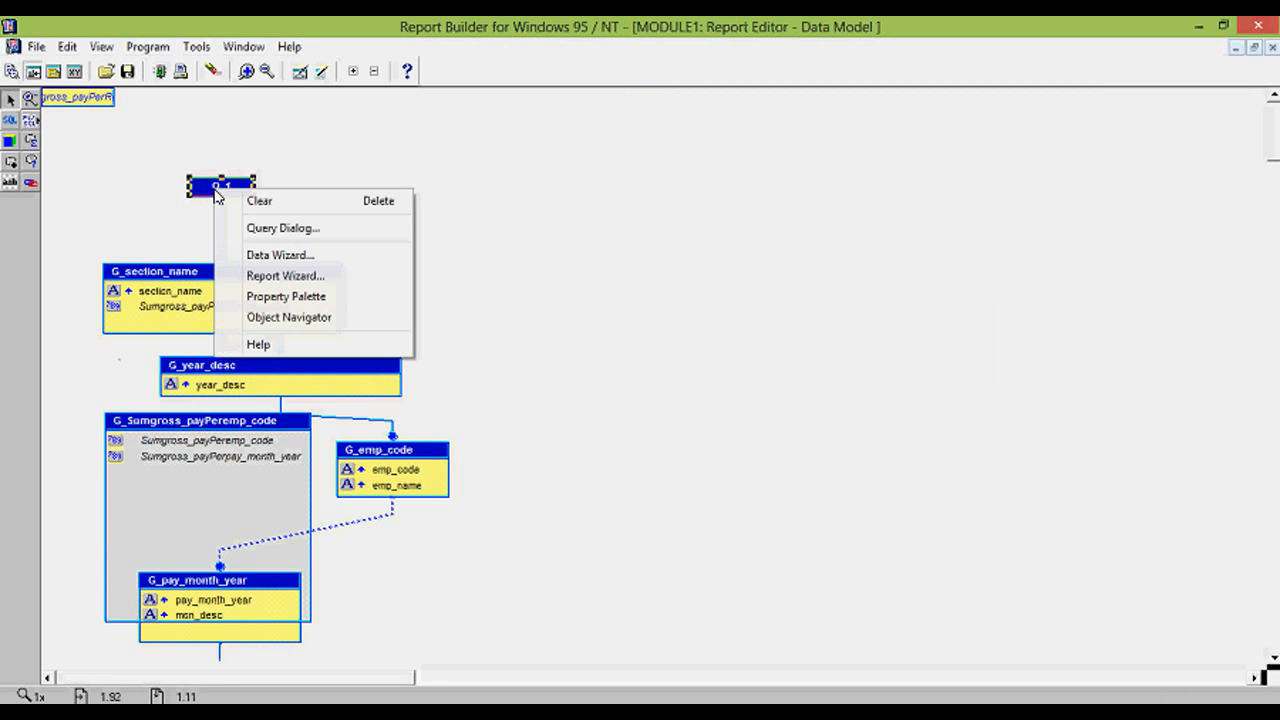
{"action": "left_click", "coordinate": [292, 279]}
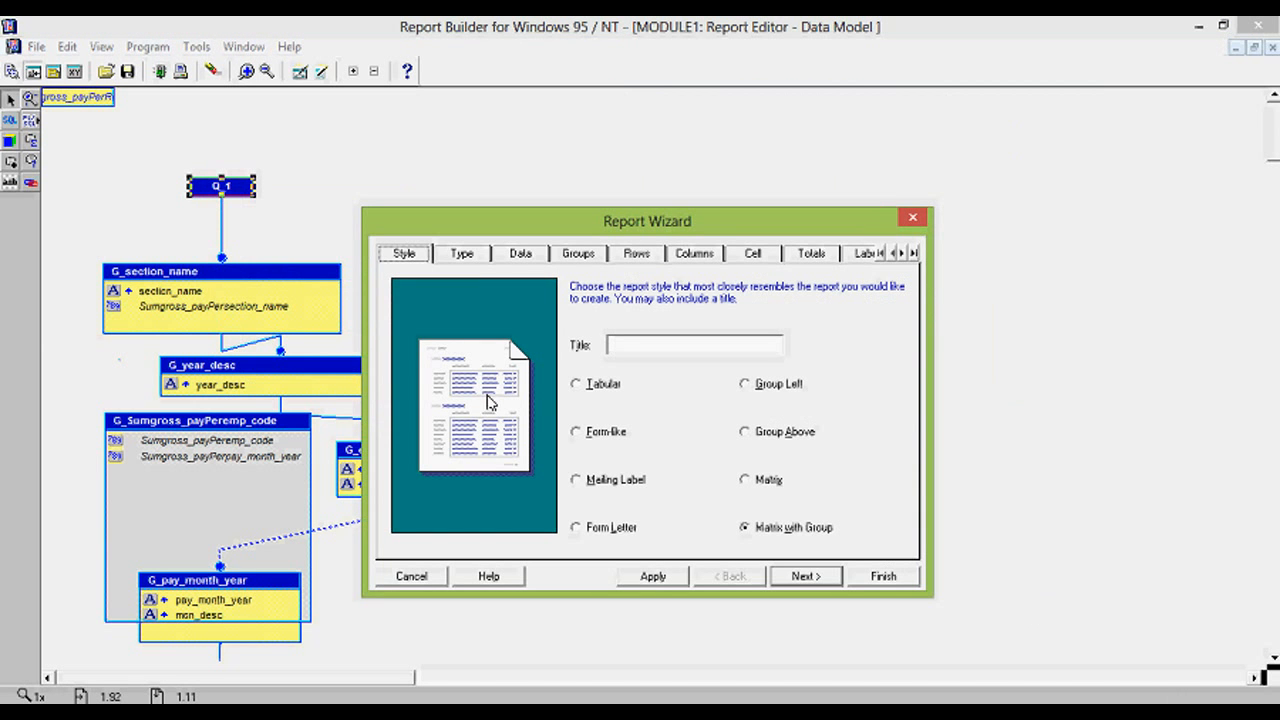
{"action": "left_click", "coordinate": [806, 577]}
{"action": "left_click", "coordinate": [806, 577]}
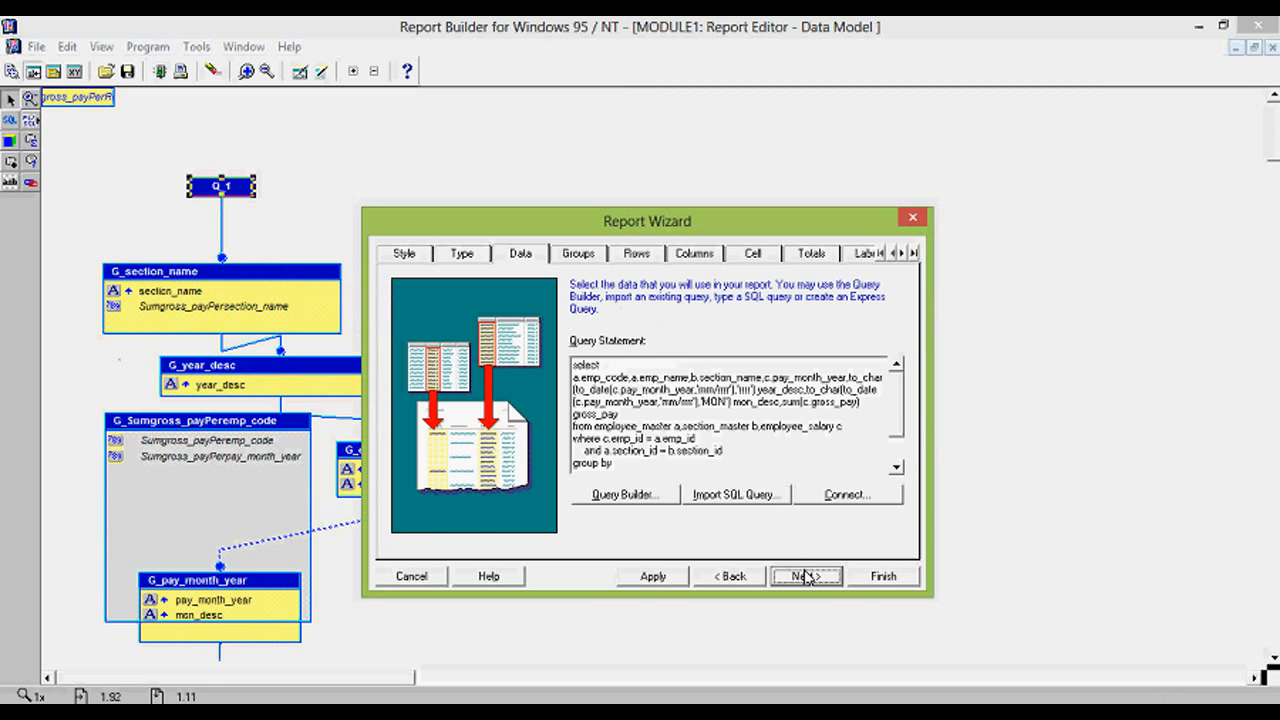
{"action": "left_click", "coordinate": [806, 577]}
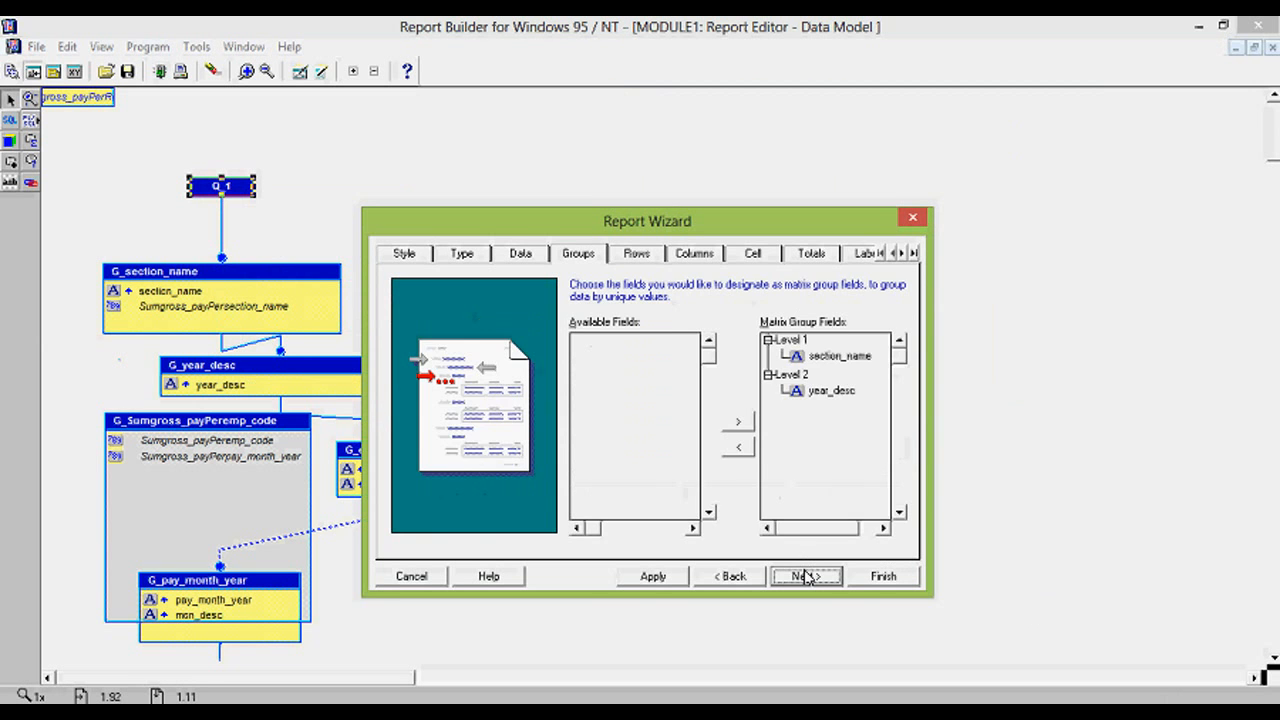
{"action": "left_click", "coordinate": [806, 577]}
{"action": "left_click", "coordinate": [806, 577]}
{"action": "left_click", "coordinate": [730, 578]}
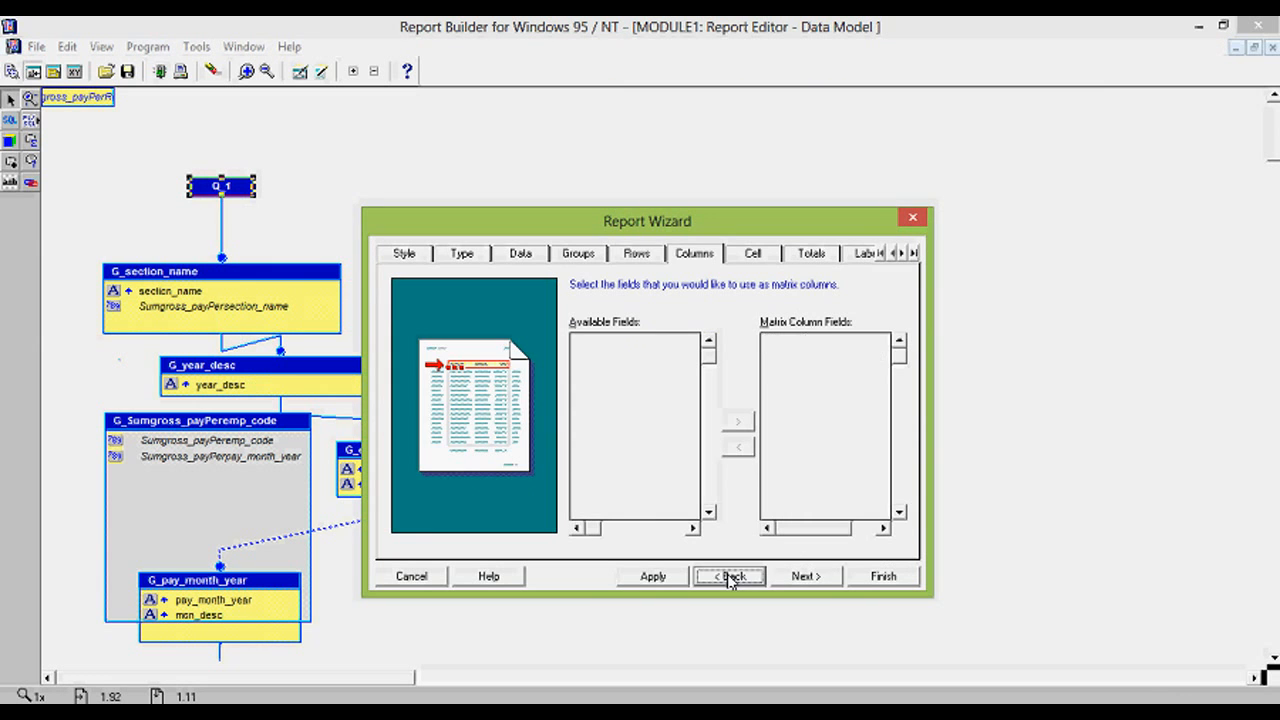
{"action": "left_click", "coordinate": [730, 578]}
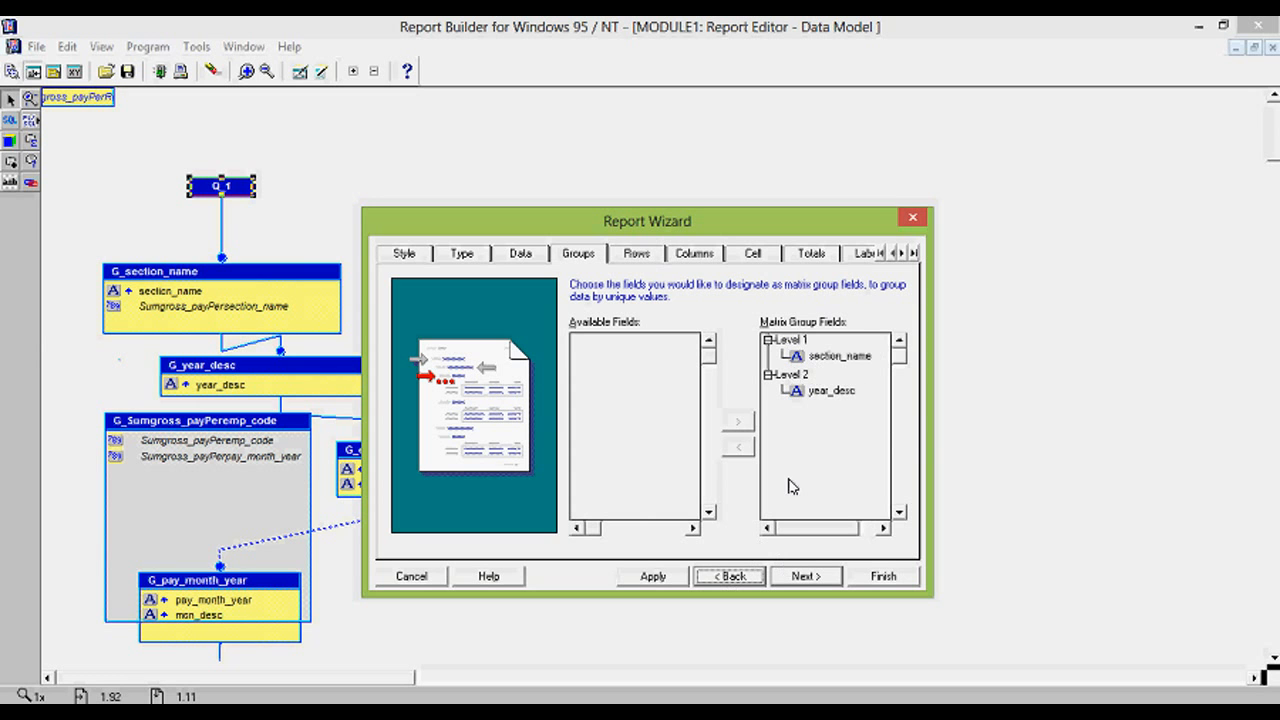
Keep the existing row, column, cell, total and label settings with no template, and finish the wizard to regenerate the report
{"action": "left_click", "coordinate": [803, 575]}
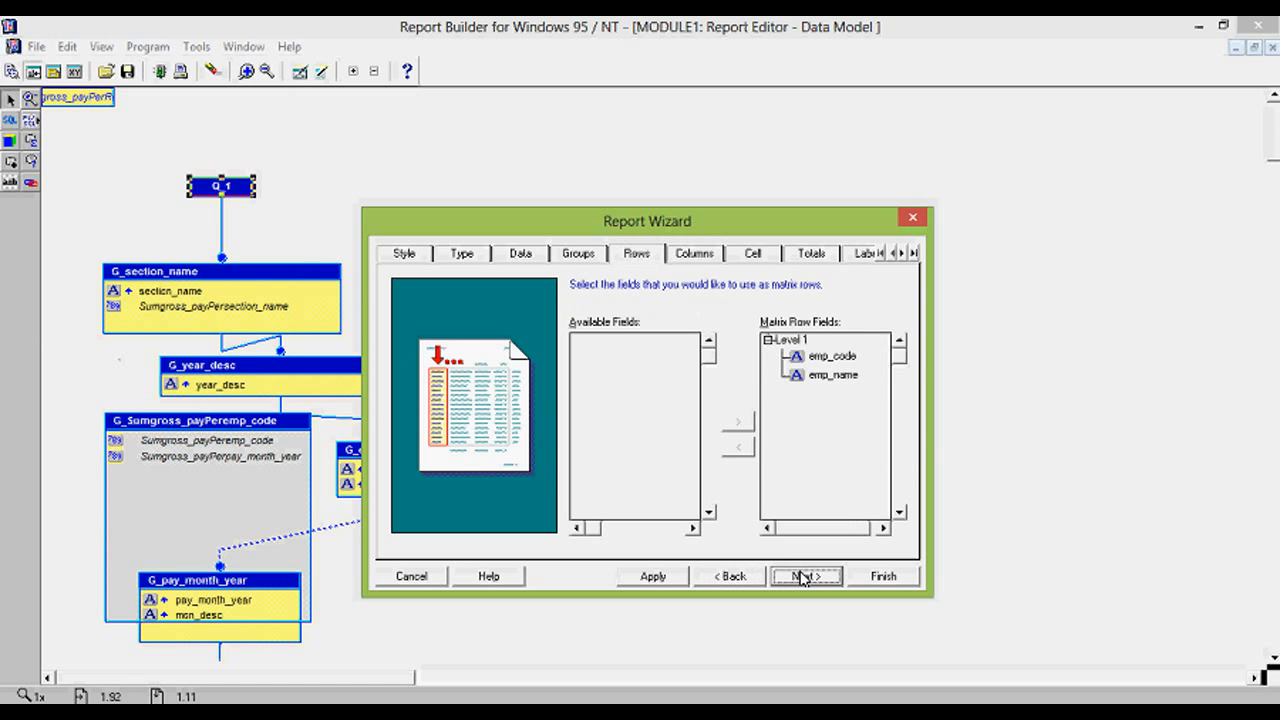
{"action": "left_click", "coordinate": [803, 576]}
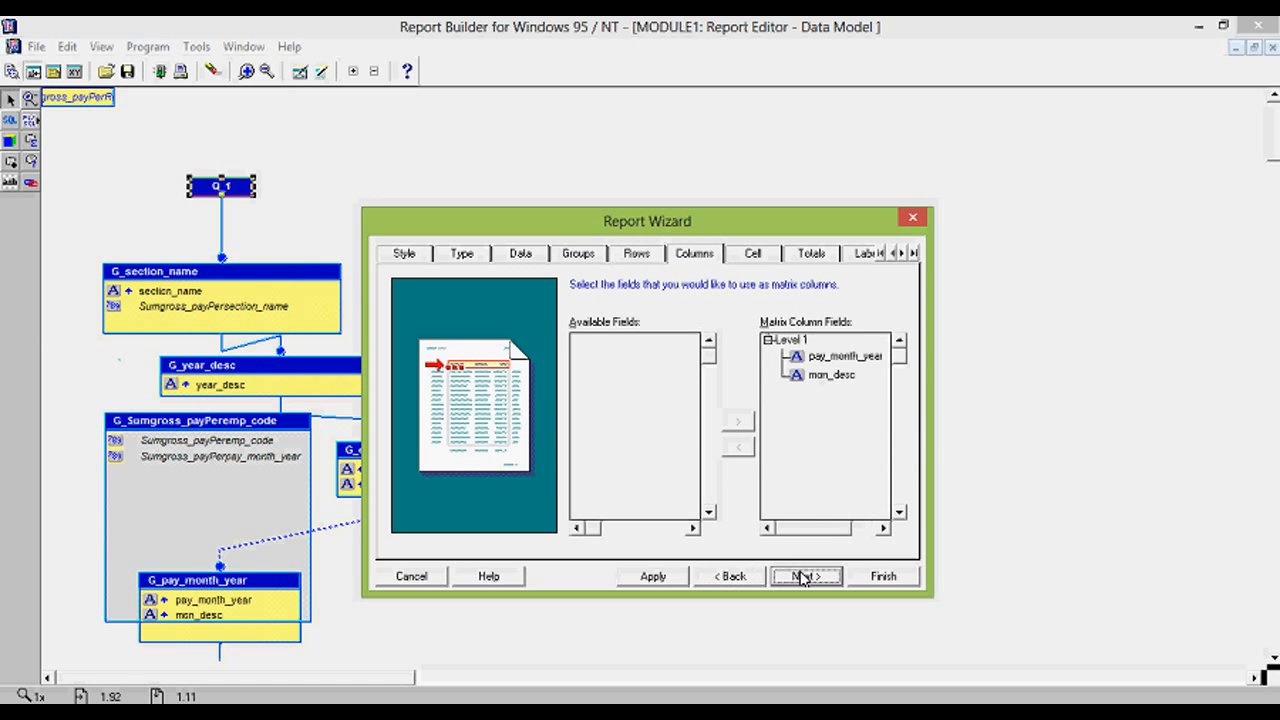
{"action": "left_click", "coordinate": [803, 576]}
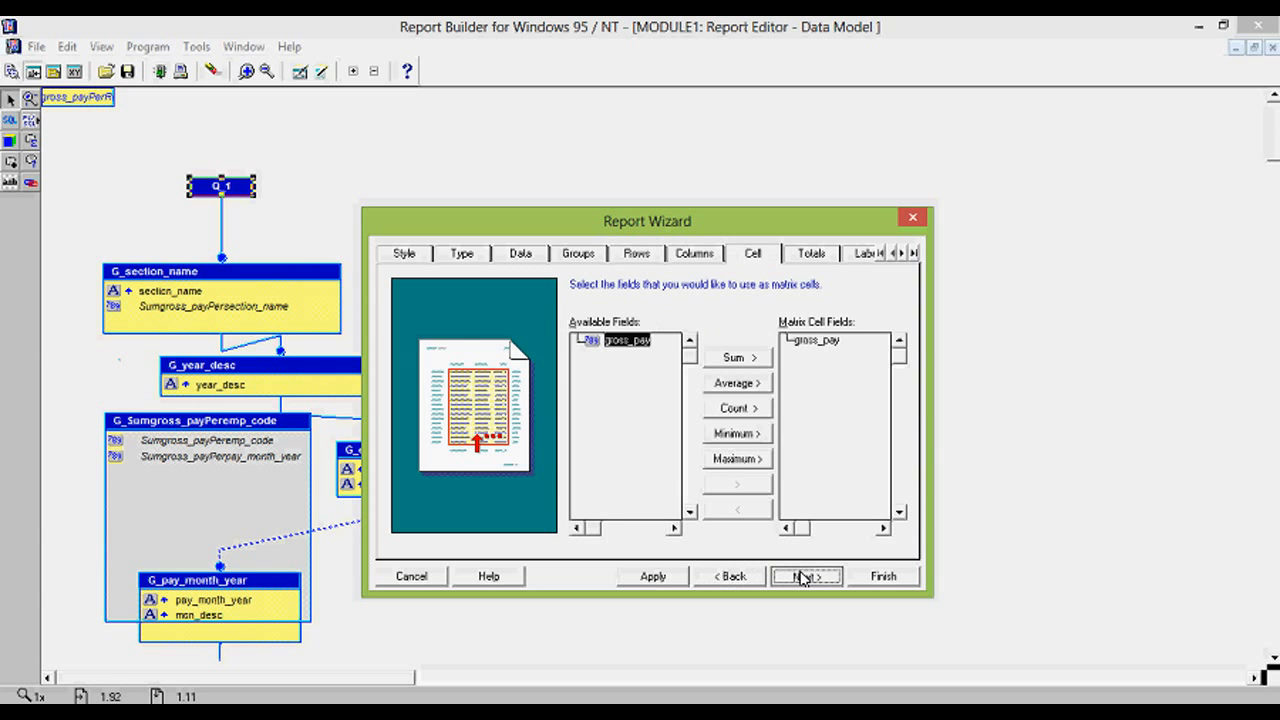
{"action": "left_click", "coordinate": [803, 576]}
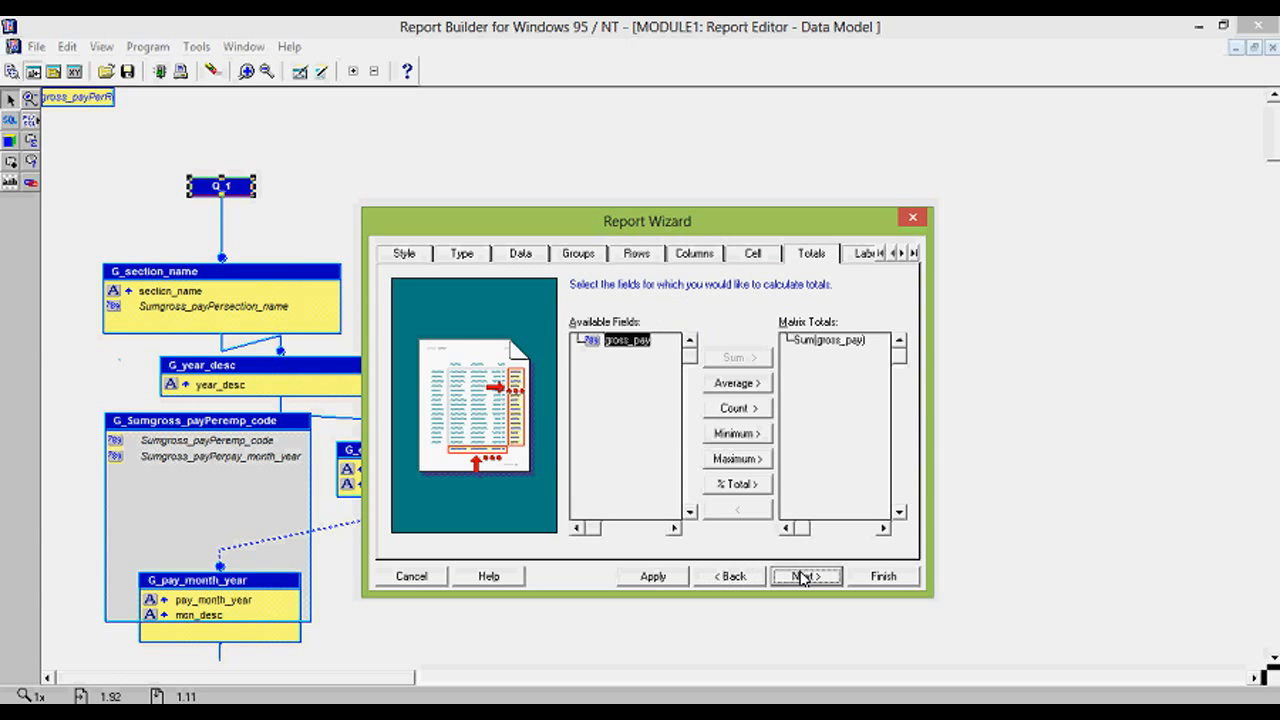
{"action": "left_click", "coordinate": [805, 578]}
{"action": "left_click", "coordinate": [806, 577]}
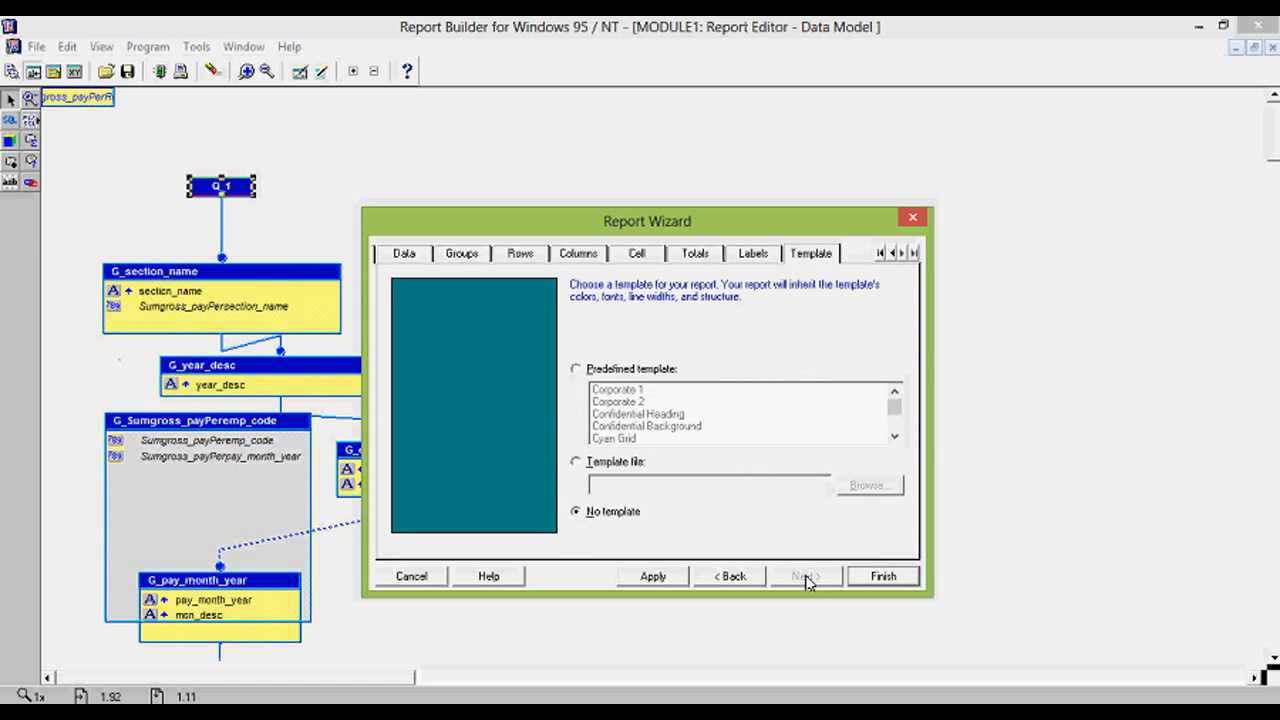
{"action": "left_click", "coordinate": [875, 576]}
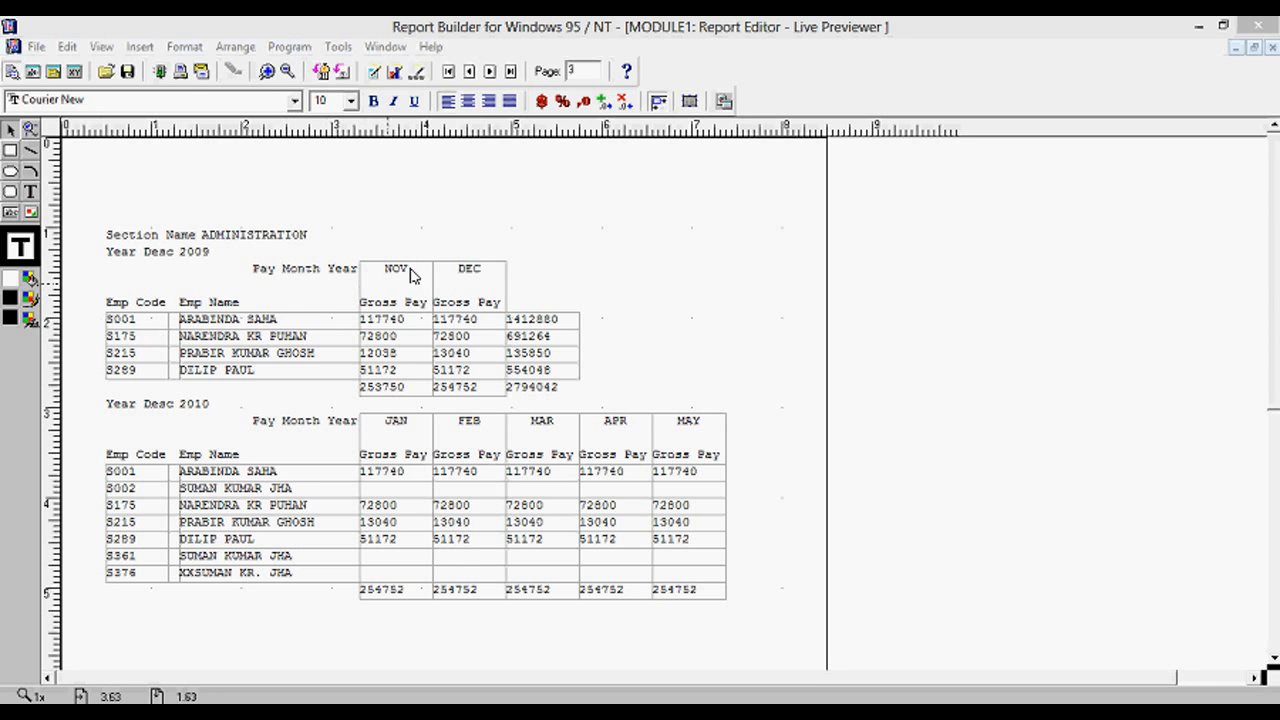
Page forward through the report preview to check the month columns and totals for each section and year
{"action": "left_click", "coordinate": [490, 72]}
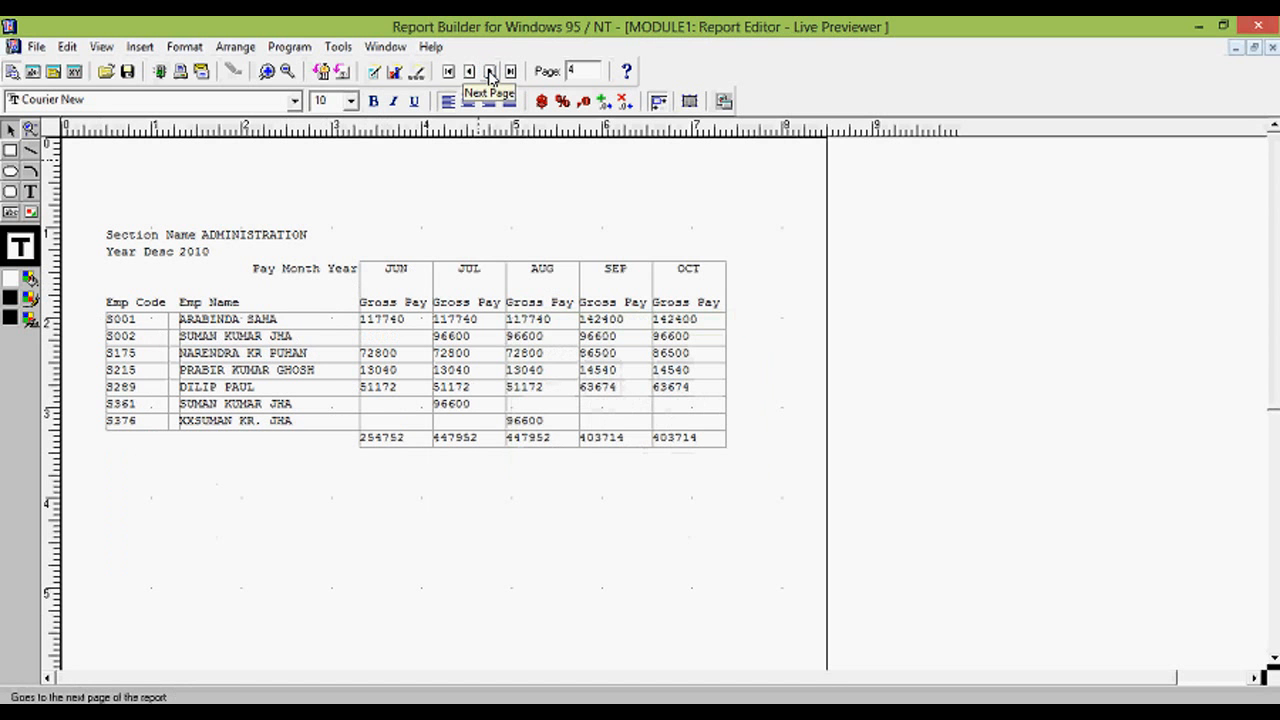
{"action": "left_click", "coordinate": [490, 72]}
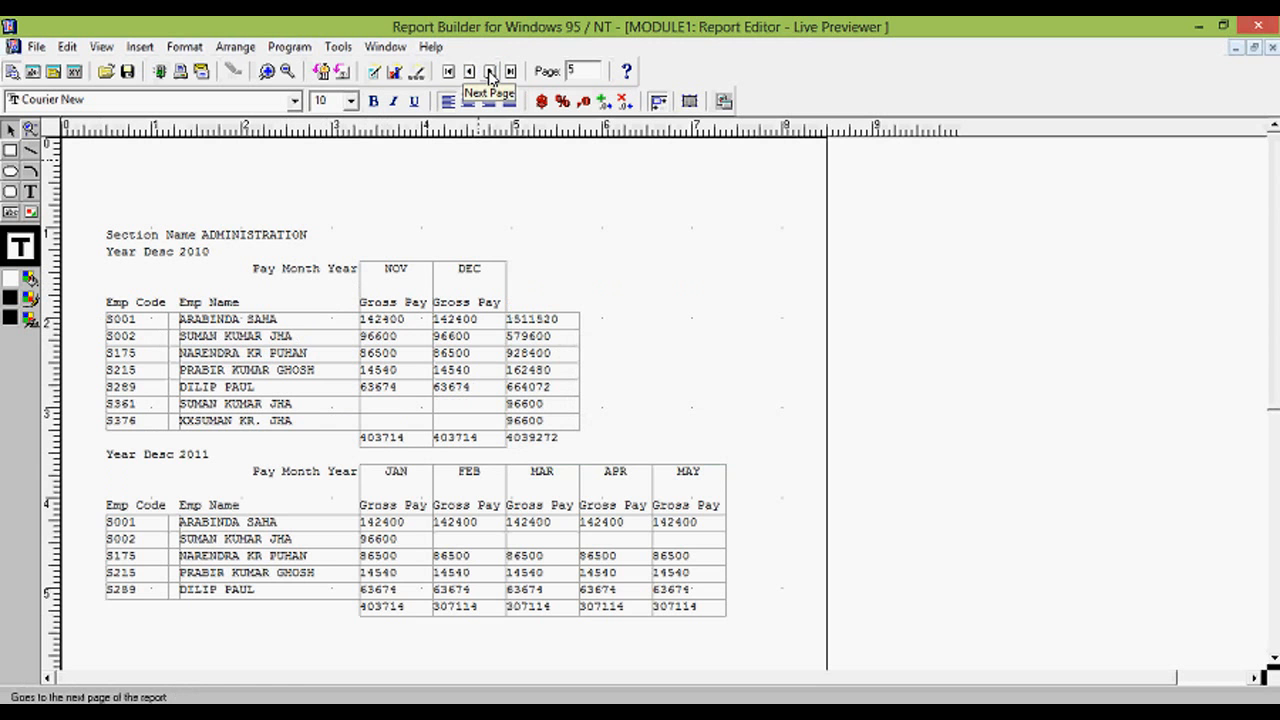
{"action": "left_click", "coordinate": [490, 72]}
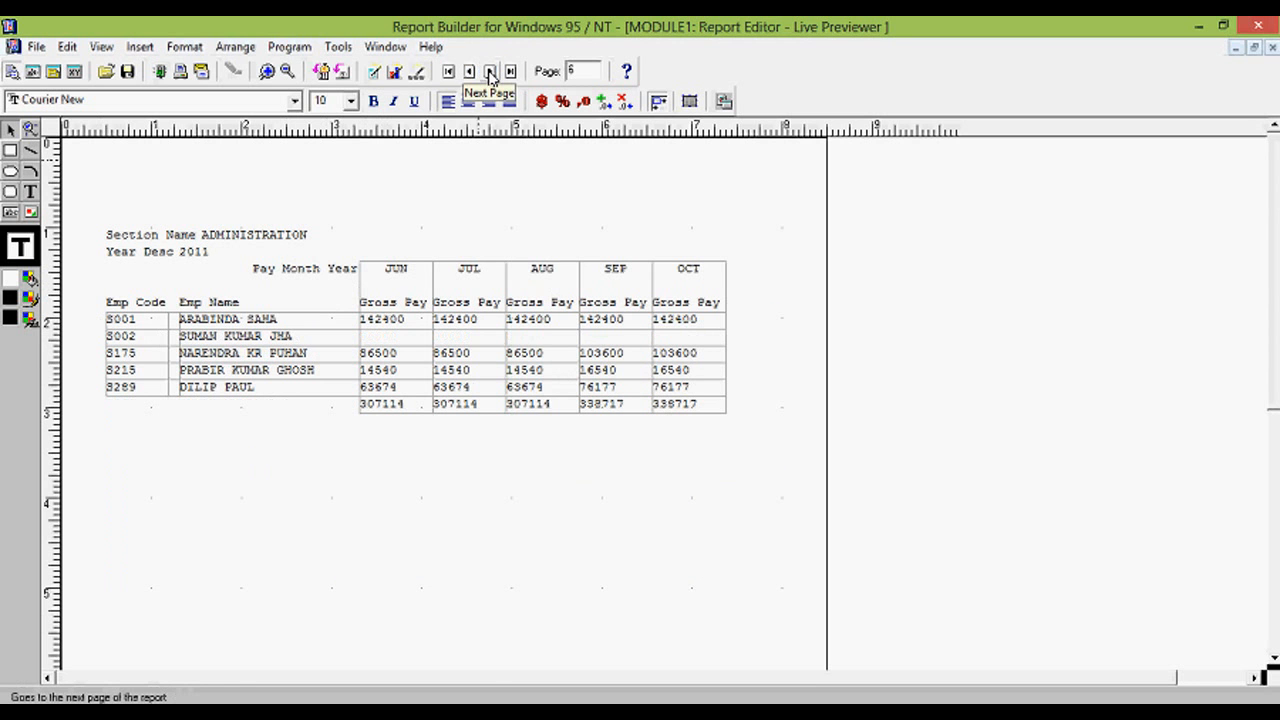
{"action": "left_click", "coordinate": [490, 72]}
{"action": "left_click", "coordinate": [490, 72]}
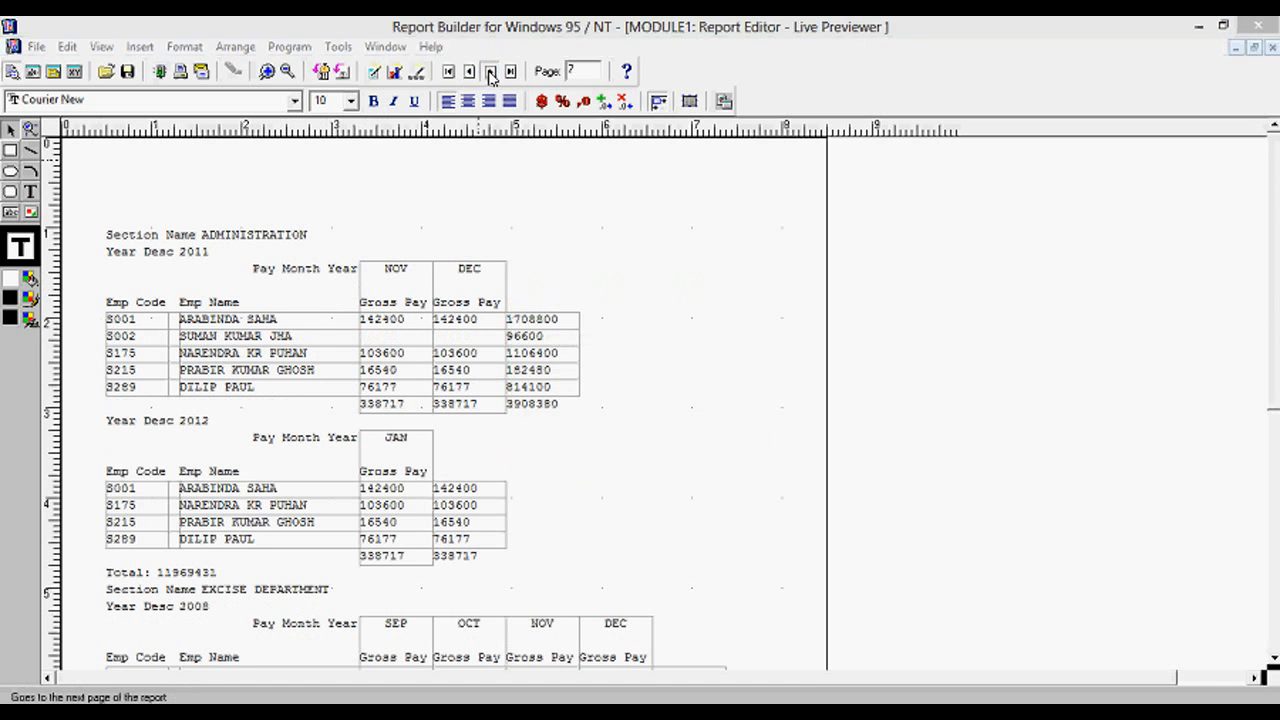
{"action": "left_click", "coordinate": [490, 72]}
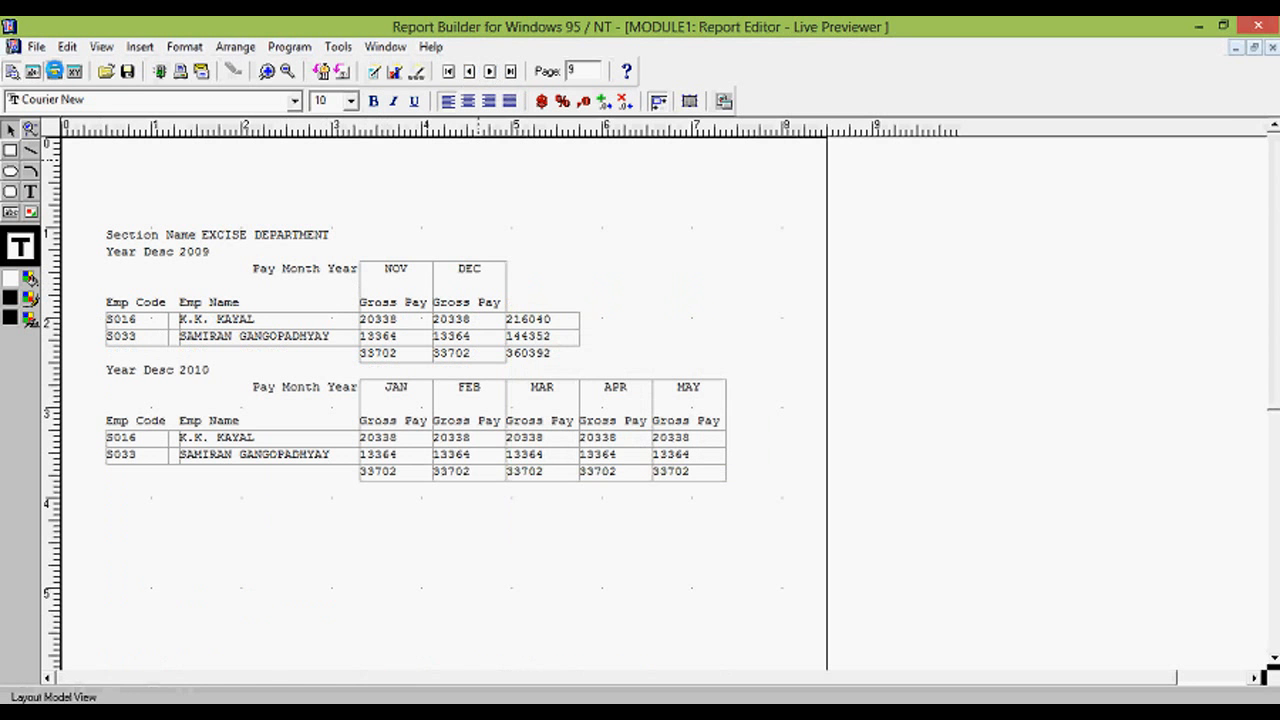
In the Layout Model, display the margin and move the body area up and to the page's left edge
{"action": "left_click", "coordinate": [54, 74]}
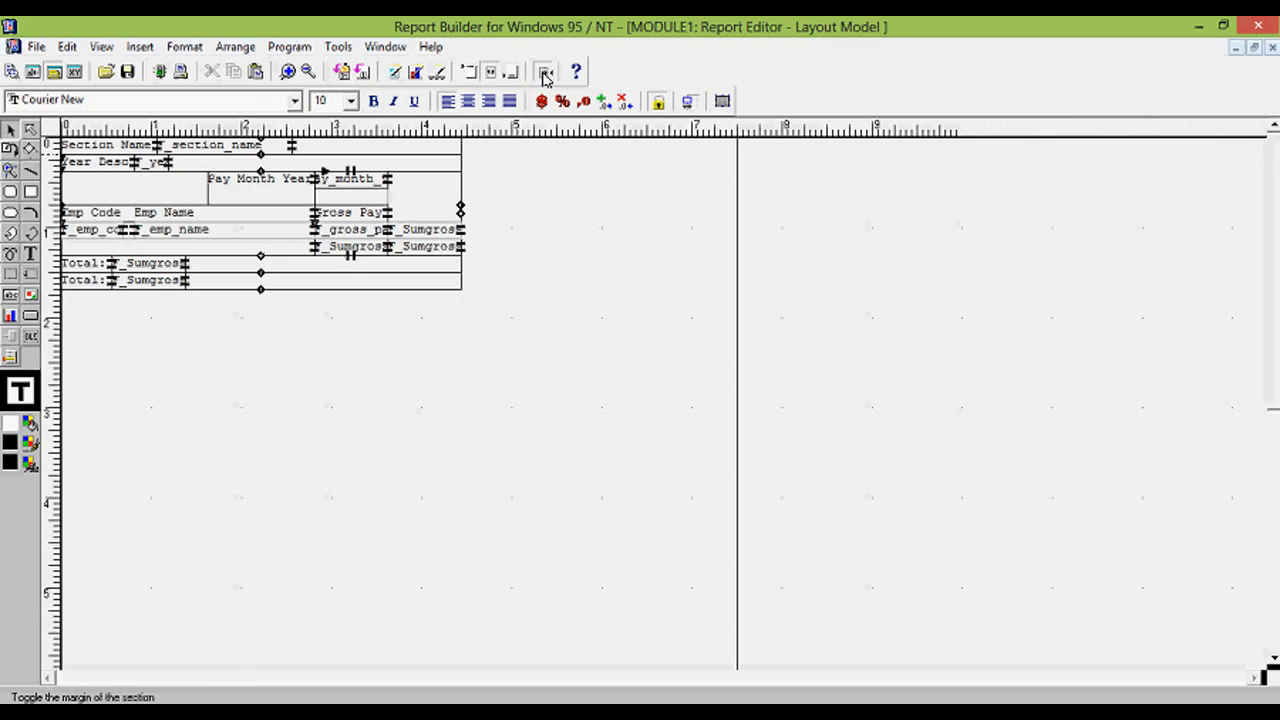
{"action": "left_click", "coordinate": [543, 72]}
{"action": "left_click", "coordinate": [446, 231]}
{"action": "key", "text": "Up"}
{"action": "key", "text": "Up"}
{"action": "key", "text": "Up"}
{"action": "key", "text": "Up"}
{"action": "key", "text": "Up"}
{"action": "key", "text": "Up"}
{"action": "key", "text": "Up"}
{"action": "key", "text": "Up"}
{"action": "key", "text": "Up"}
{"action": "key", "text": "Up"}
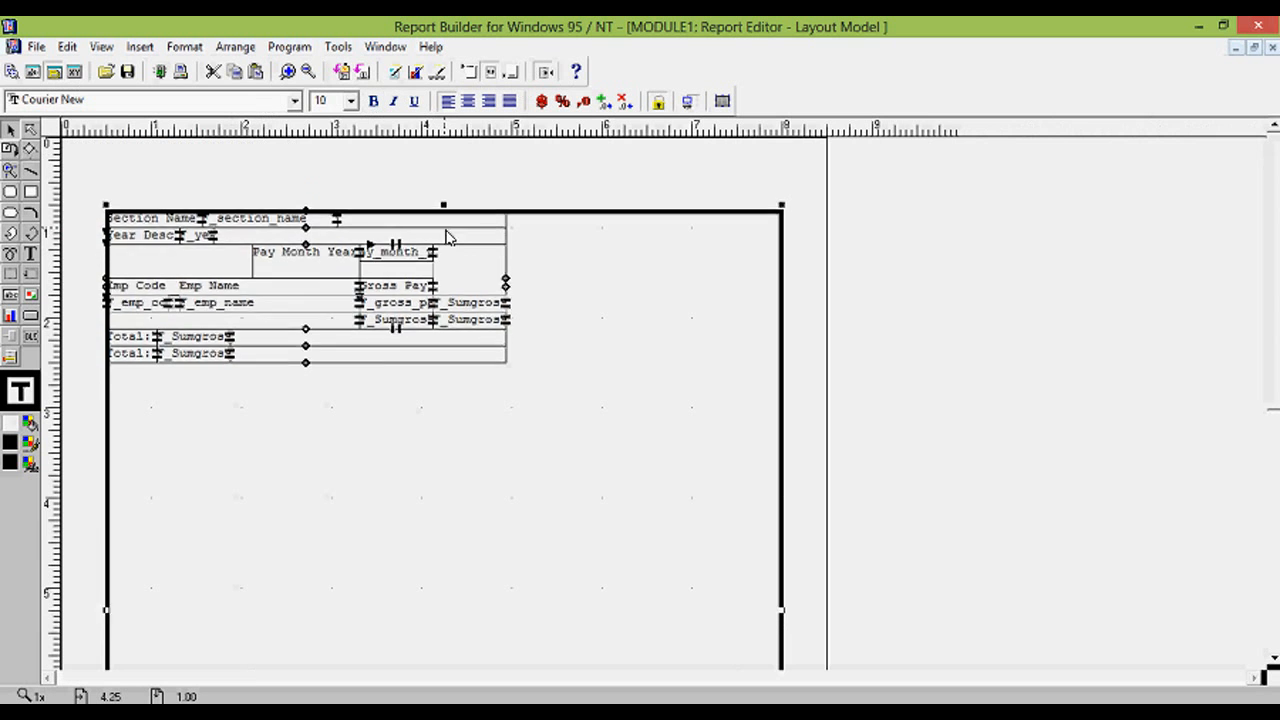
{"action": "key", "text": "Left"}
{"action": "key", "text": "Left"}
{"action": "key", "text": "Left"}
{"action": "key", "text": "Left"}
{"action": "key", "text": "Left"}
{"action": "key", "text": "Left"}
{"action": "key", "text": "Left"}
{"action": "key", "text": "Left"}
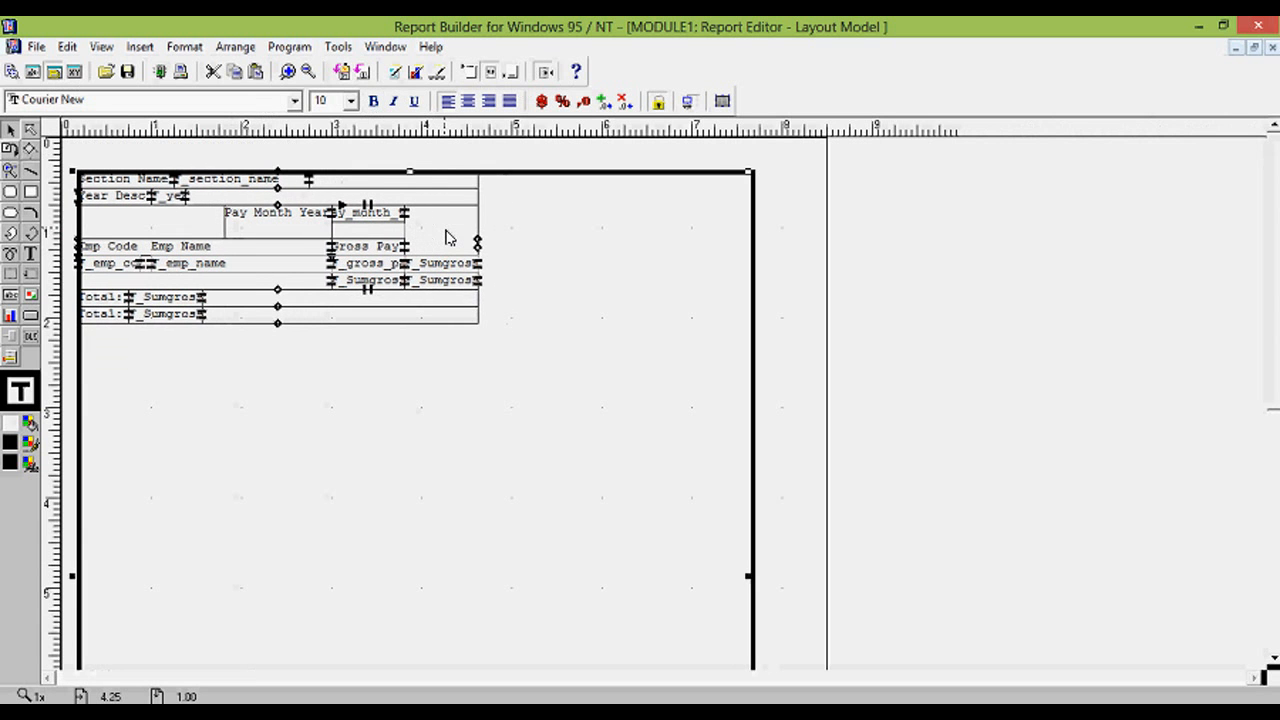
In the Main Section's properties, set the orientation to Landscape and the page width to 11
{"action": "left_click", "coordinate": [47, 78]}
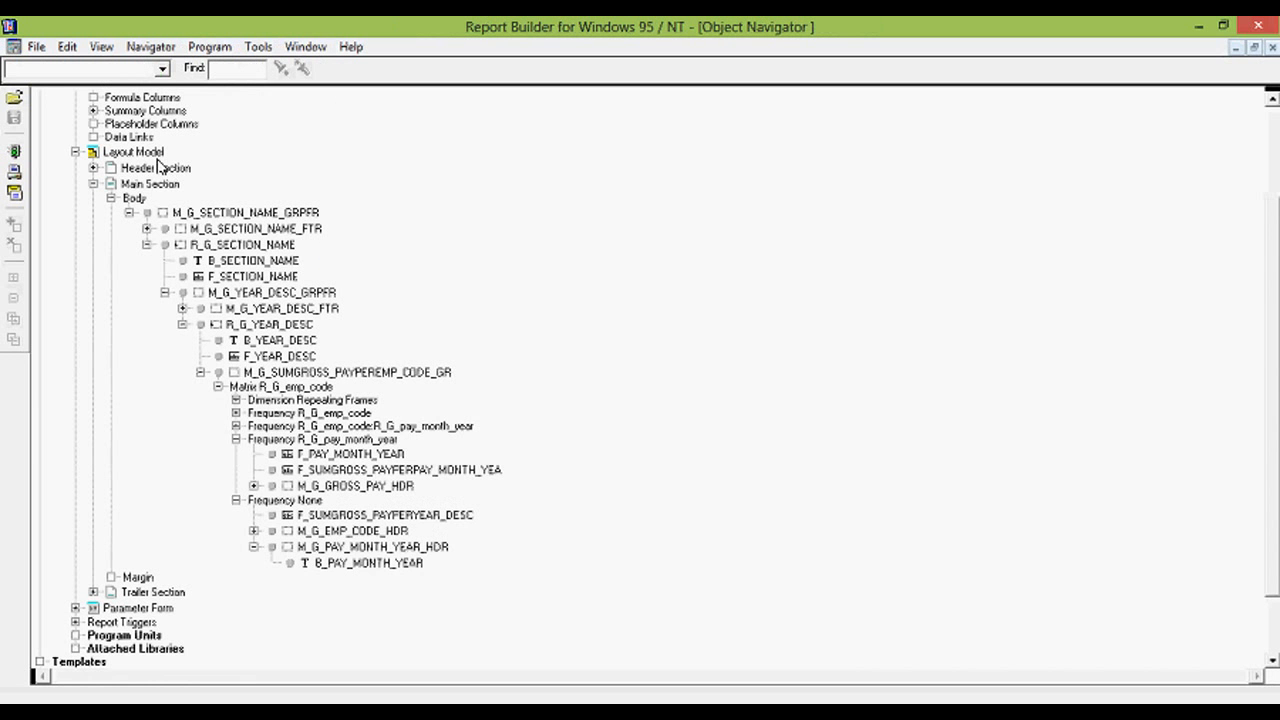
{"action": "left_click", "coordinate": [168, 186]}
{"action": "key", "text": "F4"}
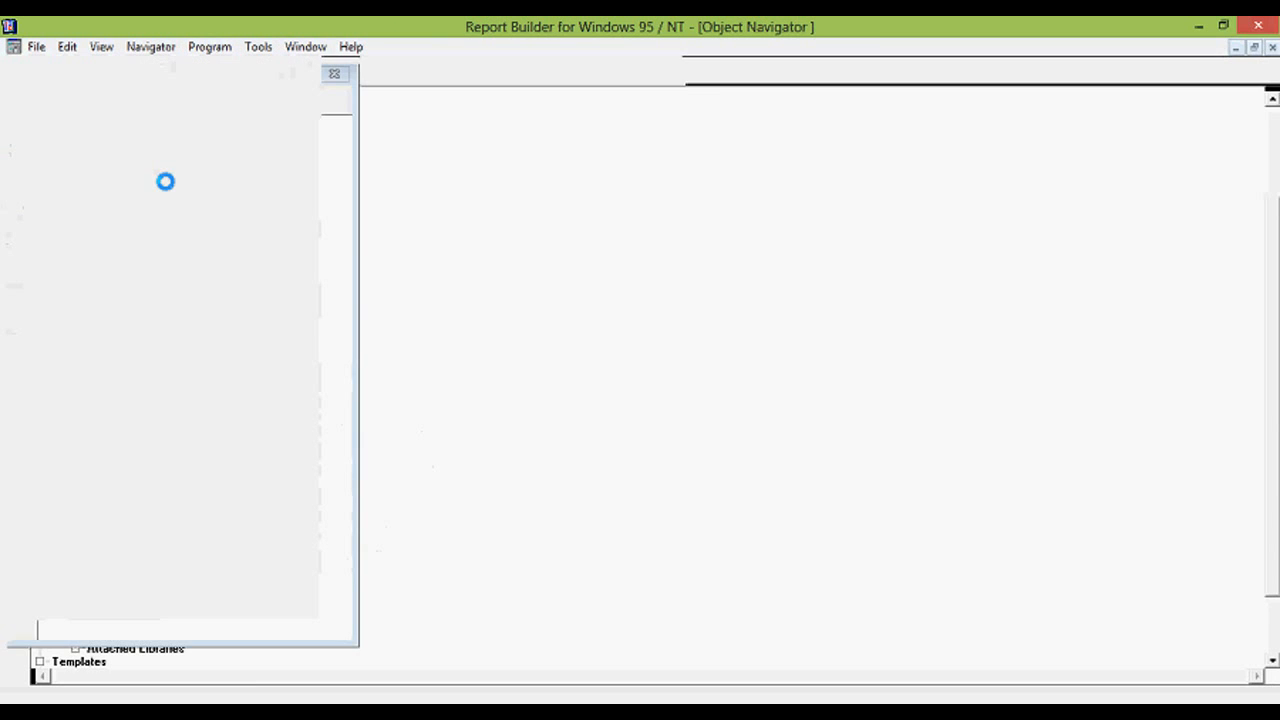
{"action": "left_click", "coordinate": [222, 220]}
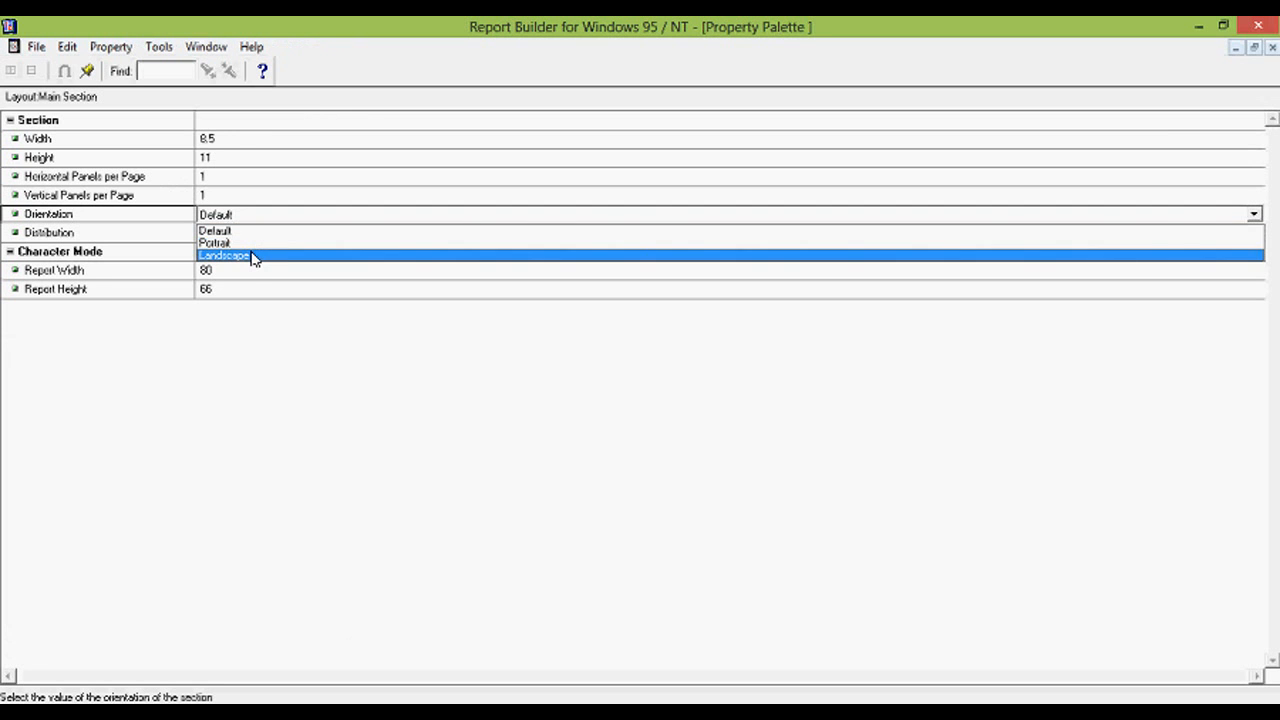
{"action": "left_click", "coordinate": [254, 257]}
{"action": "left_click", "coordinate": [218, 144]}
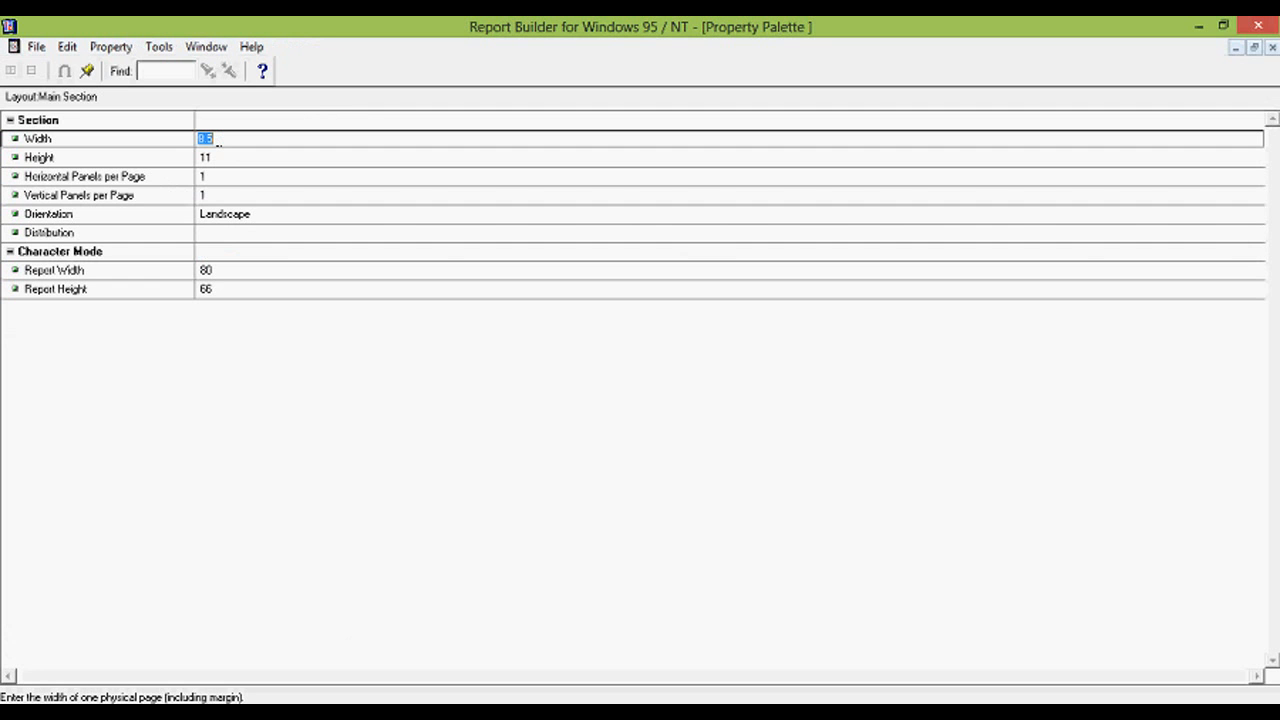
{"action": "key", "text": "Return"}
{"action": "key", "text": "Down"}
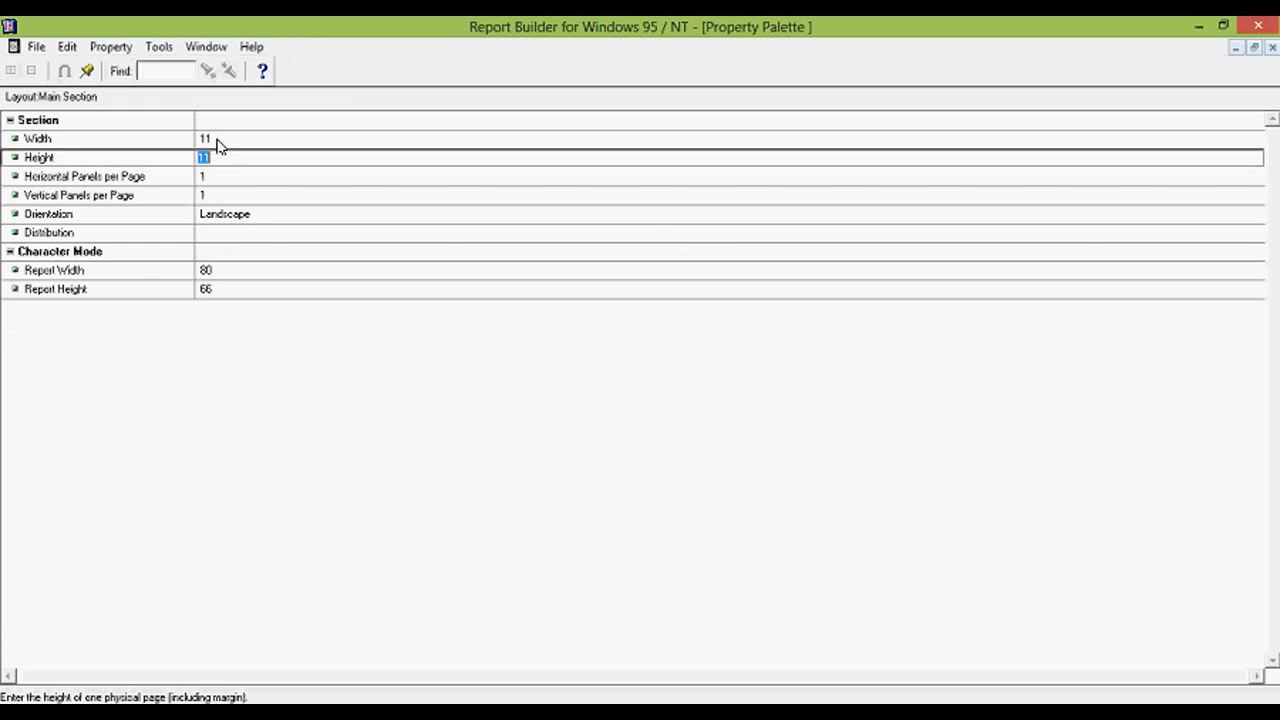
{"action": "left_click", "coordinate": [218, 145]}
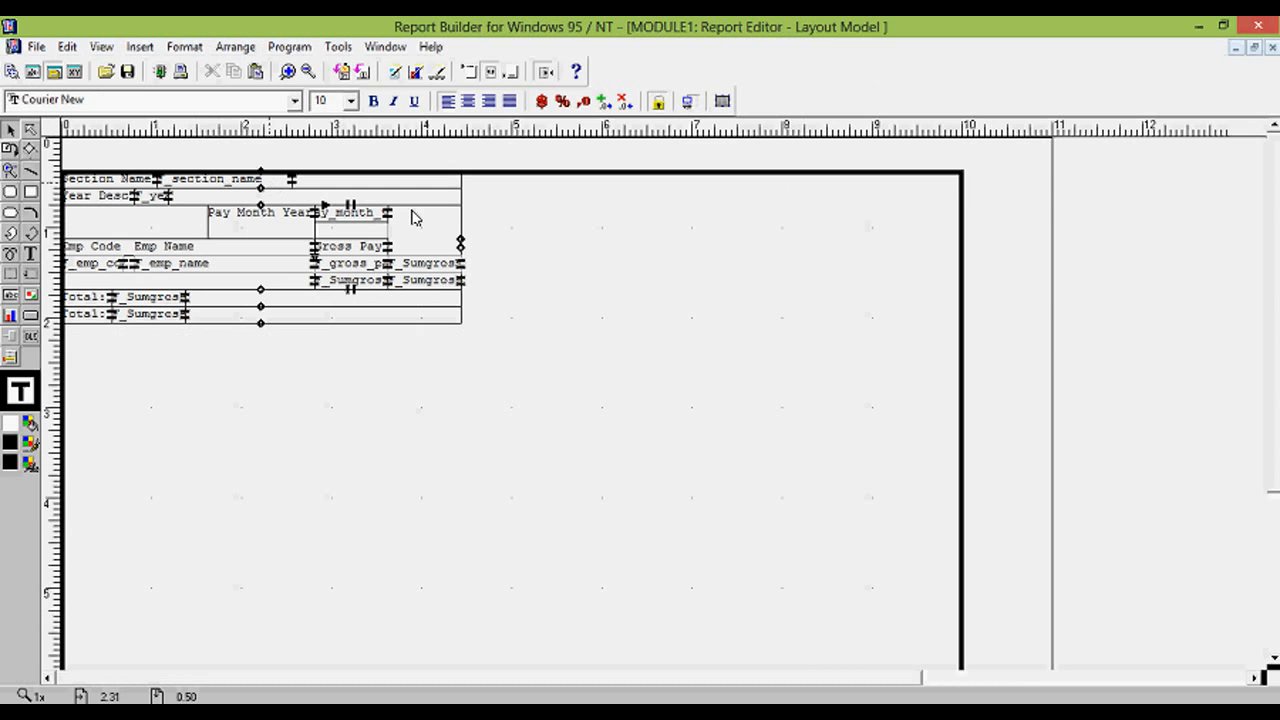
Stretch the body area to about 10.9 wide and its lower edge down to about 8.25, and return to the layout body
{"action": "left_click", "coordinate": [789, 175]}
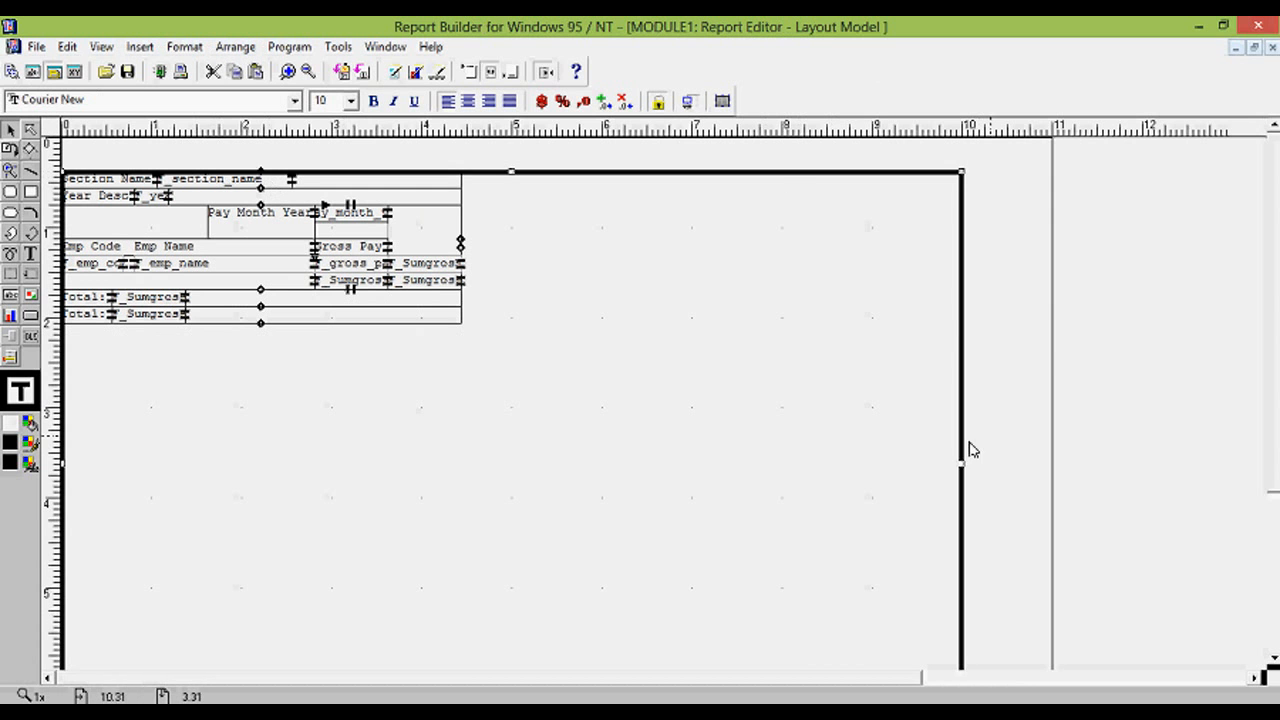
{"action": "left_click_drag", "start_coordinate": [964, 474], "coordinate": [1049, 480]}
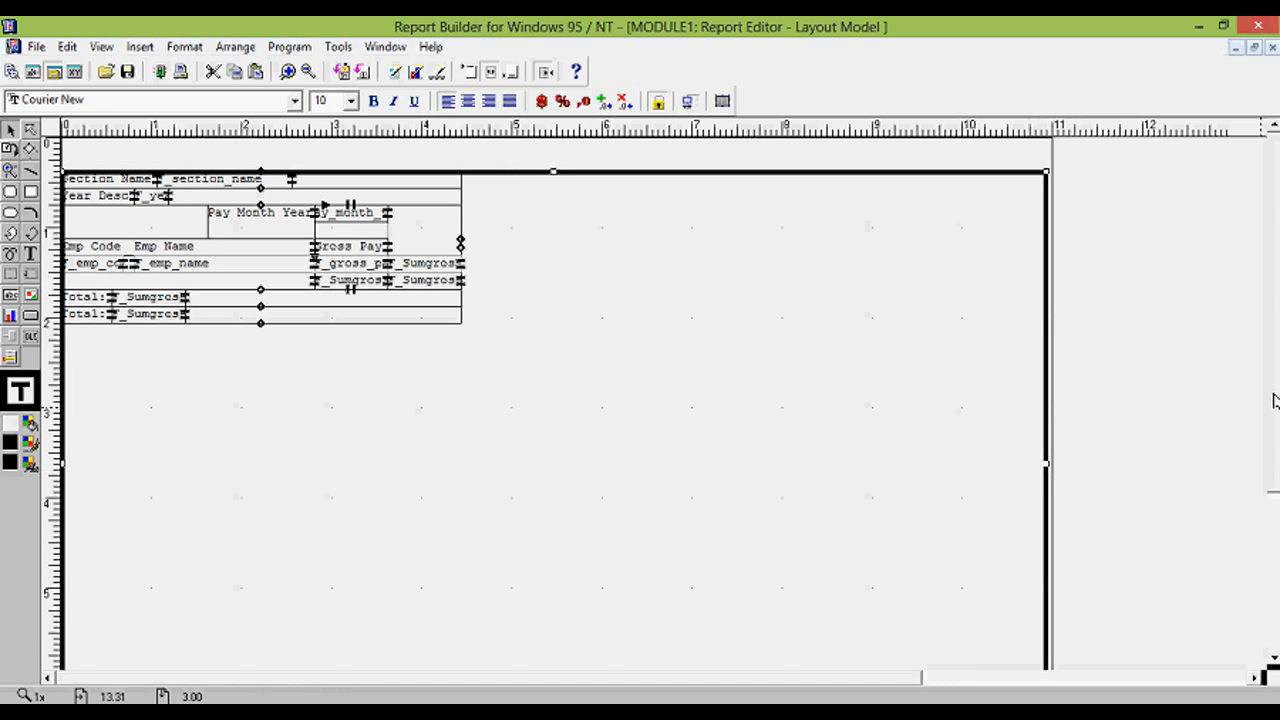
{"action": "scroll", "coordinate": [1275, 400], "scroll_direction": "down", "scroll_amount": 5}
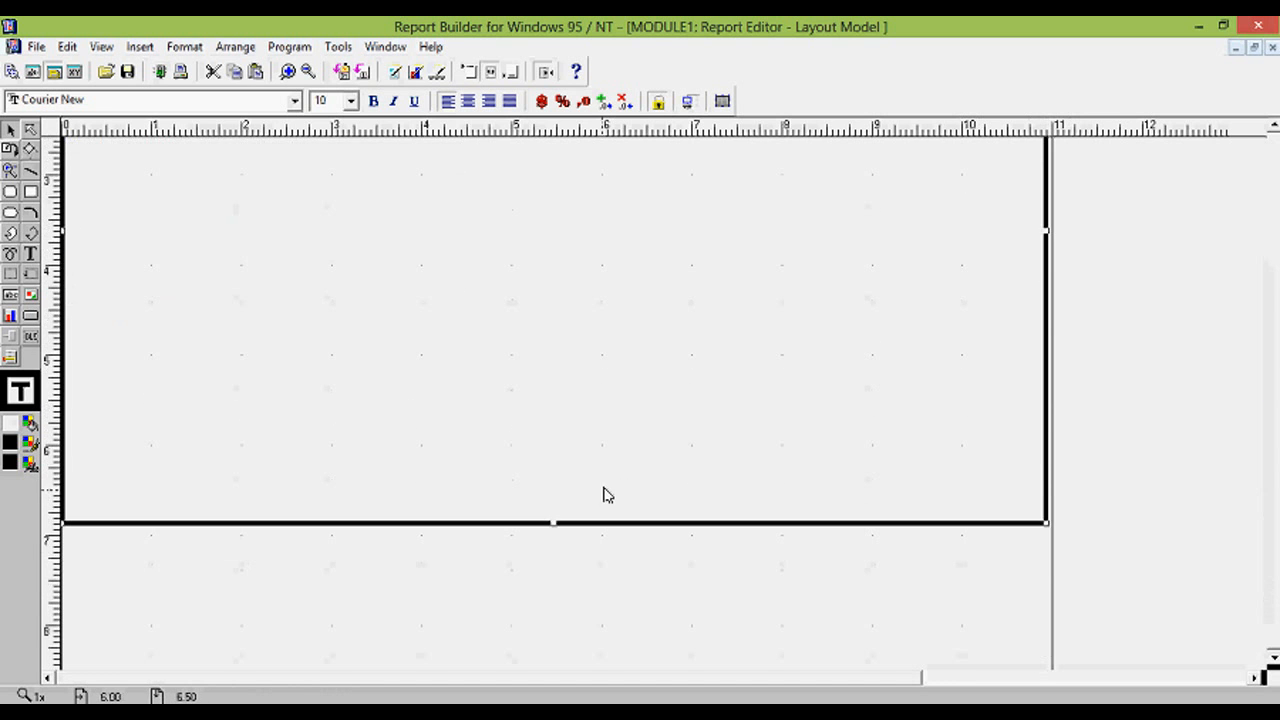
{"action": "left_click_drag", "start_coordinate": [556, 531], "coordinate": [569, 654]}
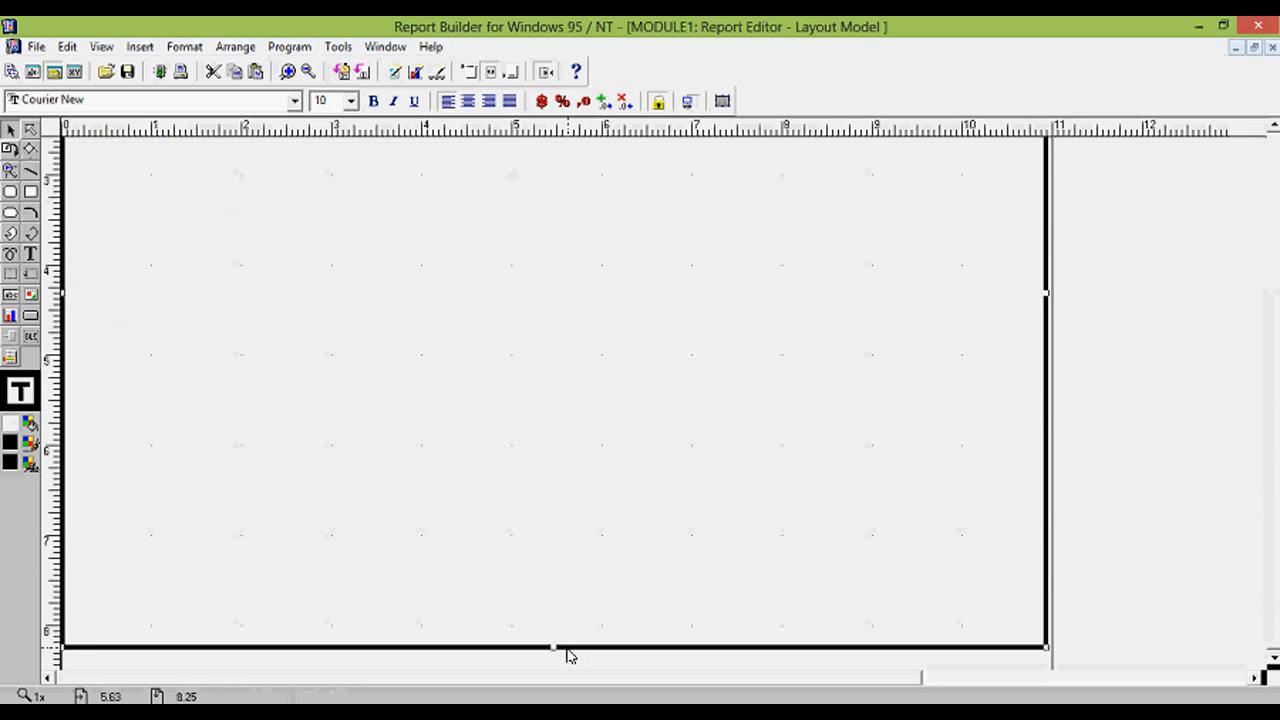
{"action": "left_click_drag", "start_coordinate": [1276, 416], "coordinate": [1276, 272]}
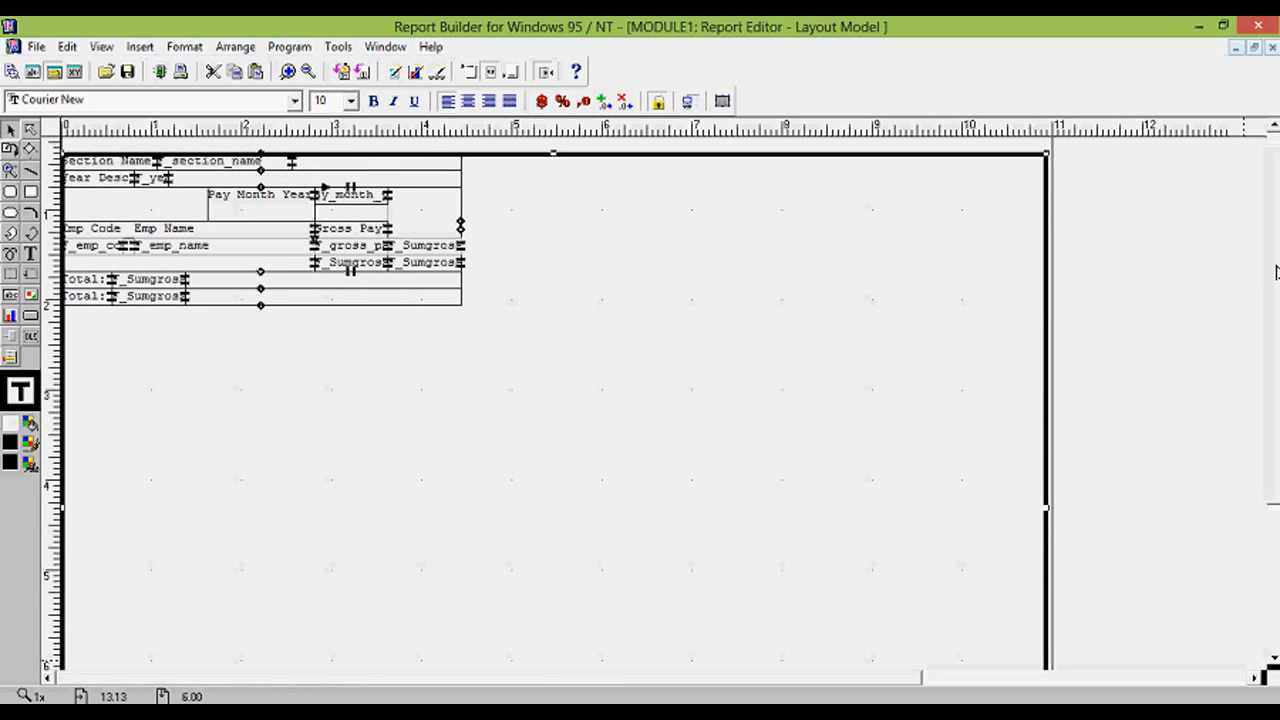
{"action": "left_click", "coordinate": [550, 72]}
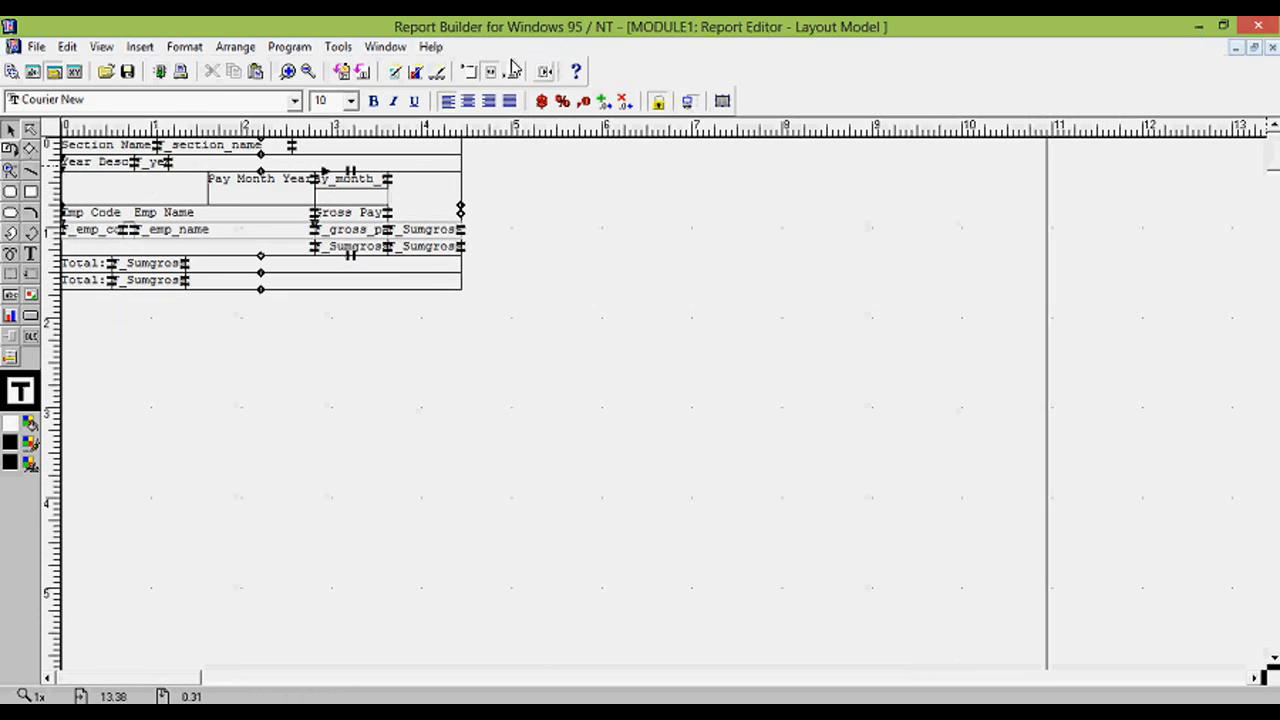
In the Live Previewer, extend the Emp Name values to meet Emp Code and pull in their far edge, making them about 1.75 wide
{"action": "left_click", "coordinate": [10, 71]}
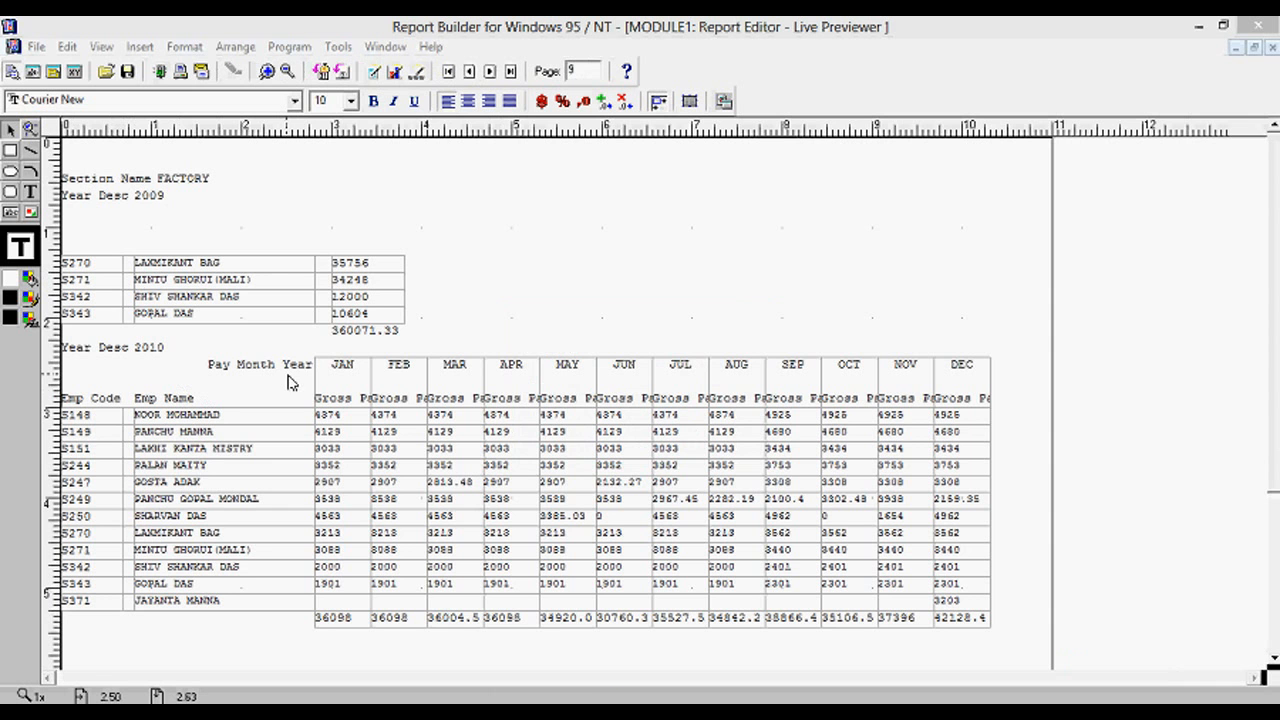
{"action": "left_click", "coordinate": [138, 428]}
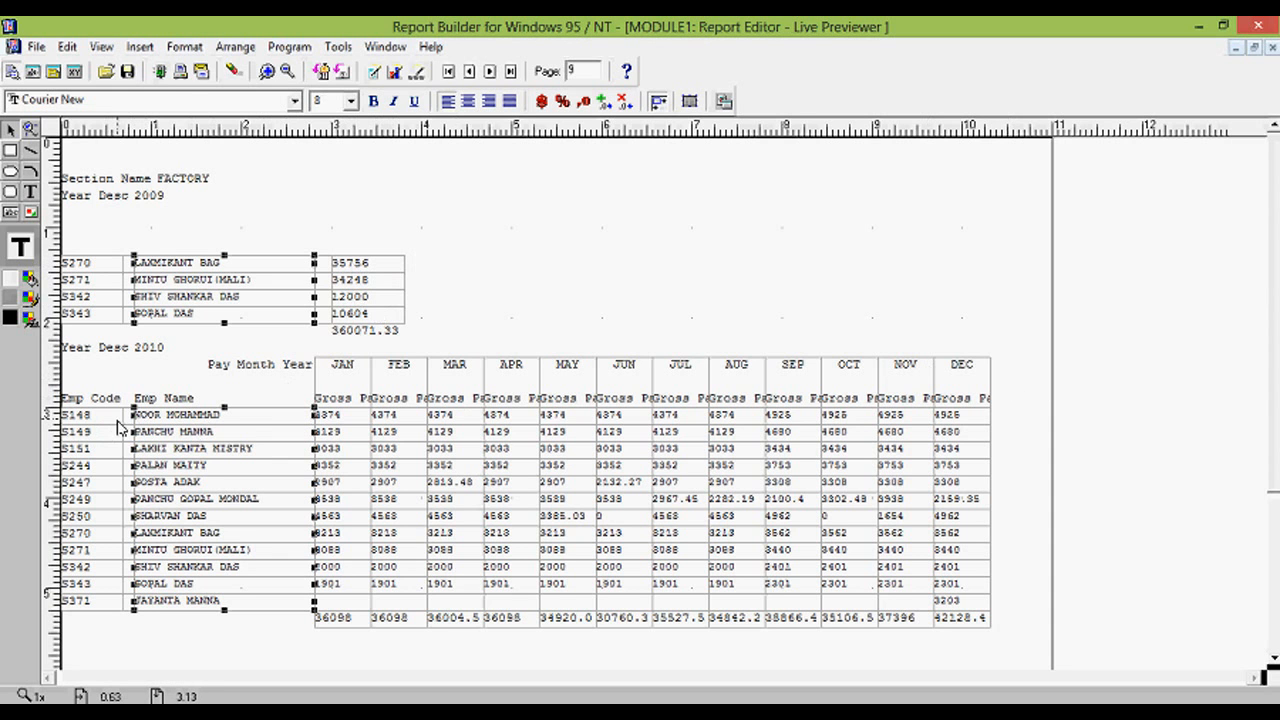
{"action": "left_click_drag", "start_coordinate": [133, 415], "coordinate": [121, 415]}
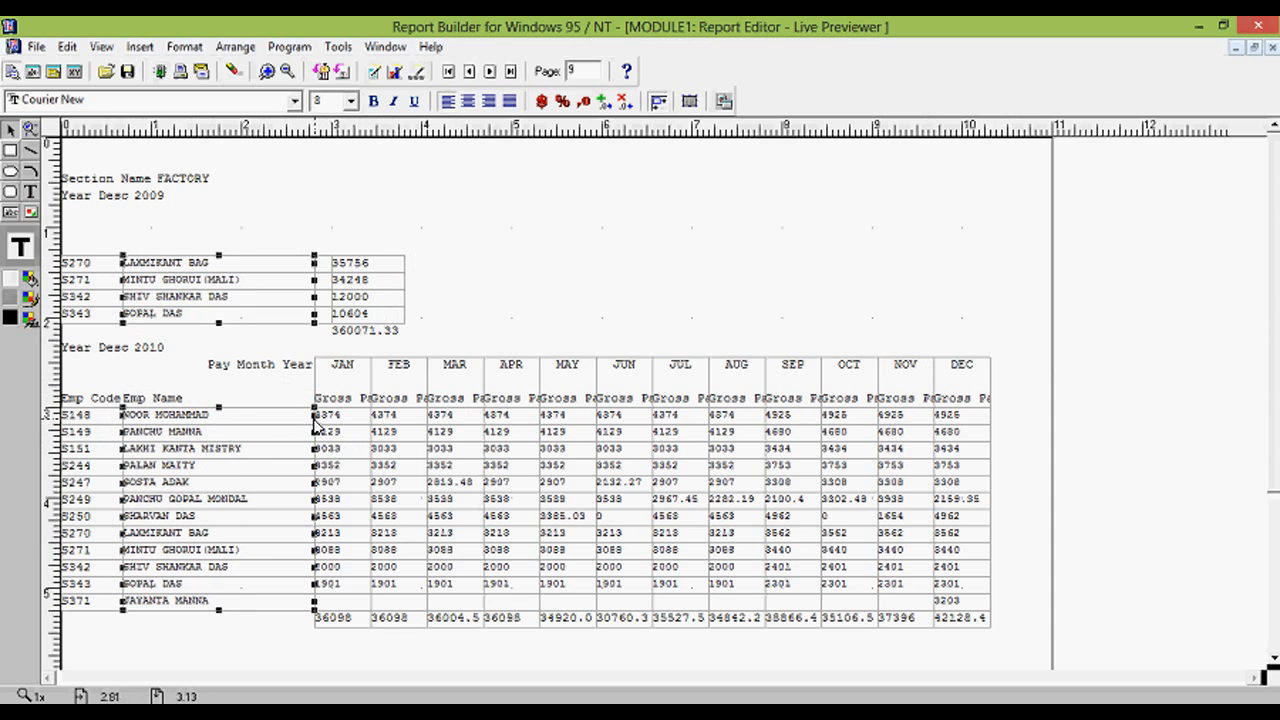
{"action": "left_click_drag", "start_coordinate": [313, 420], "coordinate": [276, 420]}
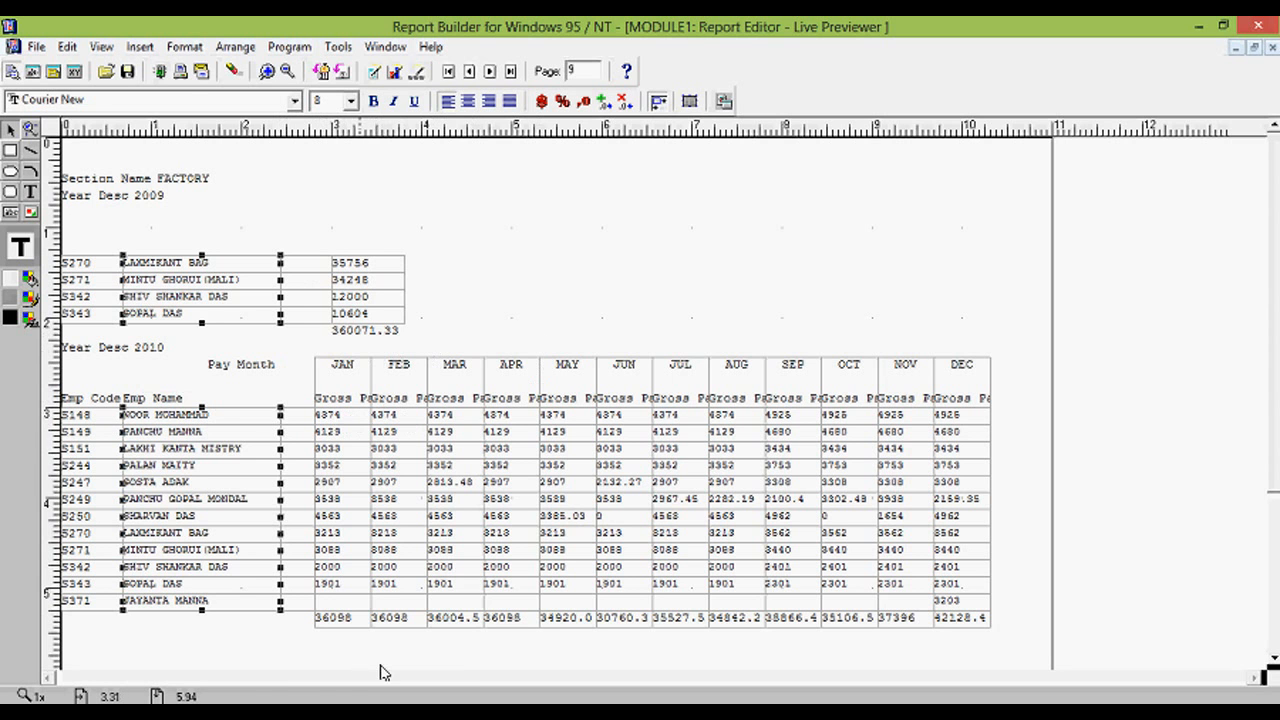
{"action": "left_click_drag", "start_coordinate": [382, 663], "coordinate": [309, 355]}
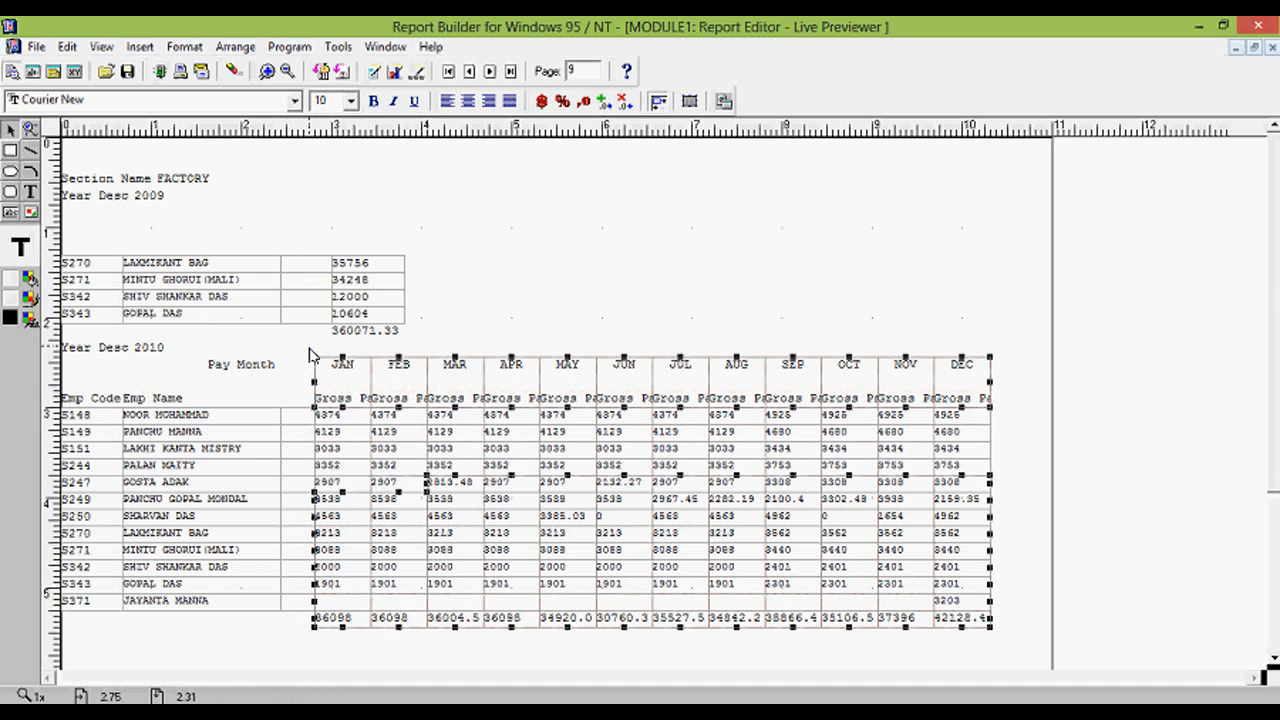
{"action": "left_click", "coordinate": [309, 349]}
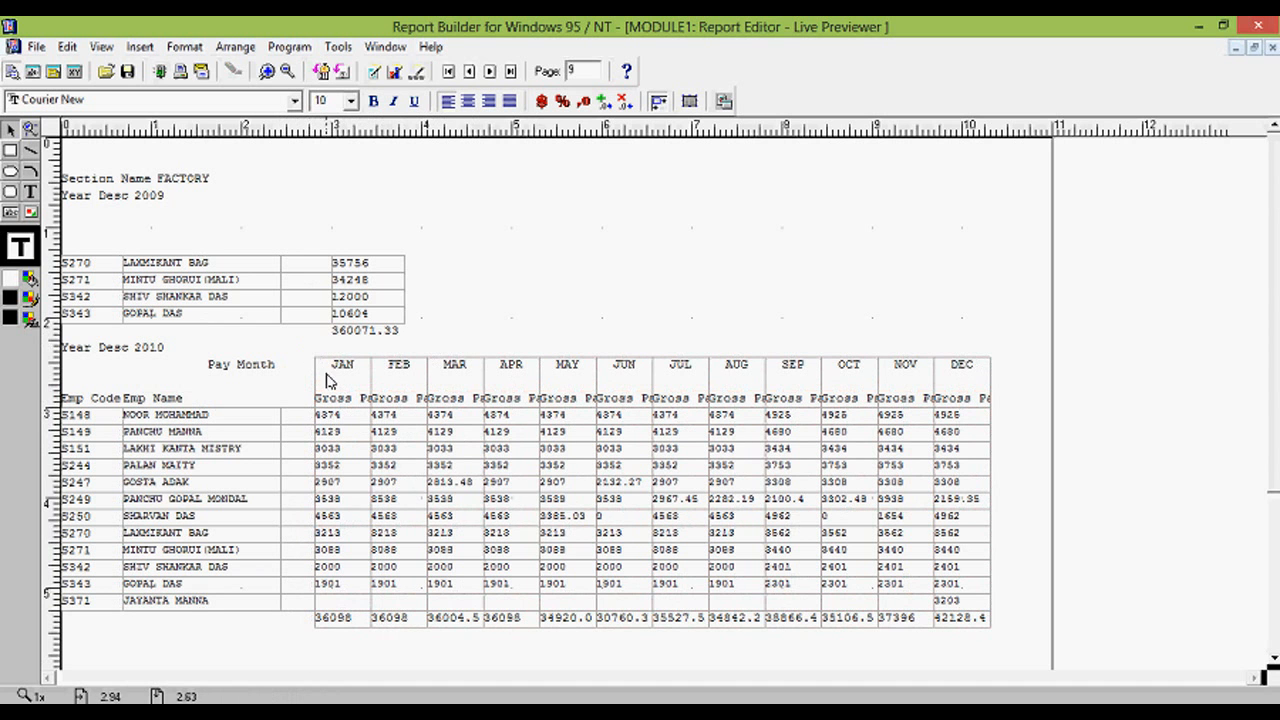
{"action": "left_click_drag", "start_coordinate": [305, 354], "coordinate": [382, 636]}
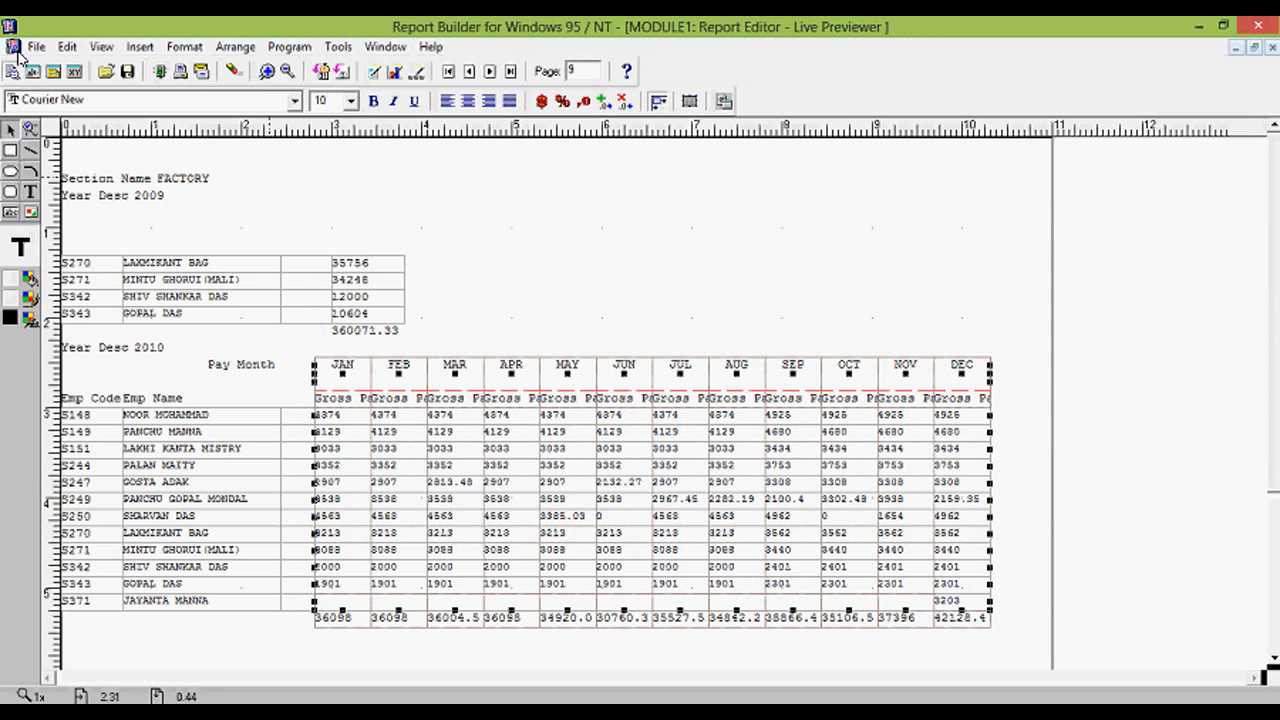
In the Layout Model, shift the month columns with their totals against the Emp Name column and wrap the Gross Pay heading onto two lines
{"action": "left_click", "coordinate": [51, 71]}
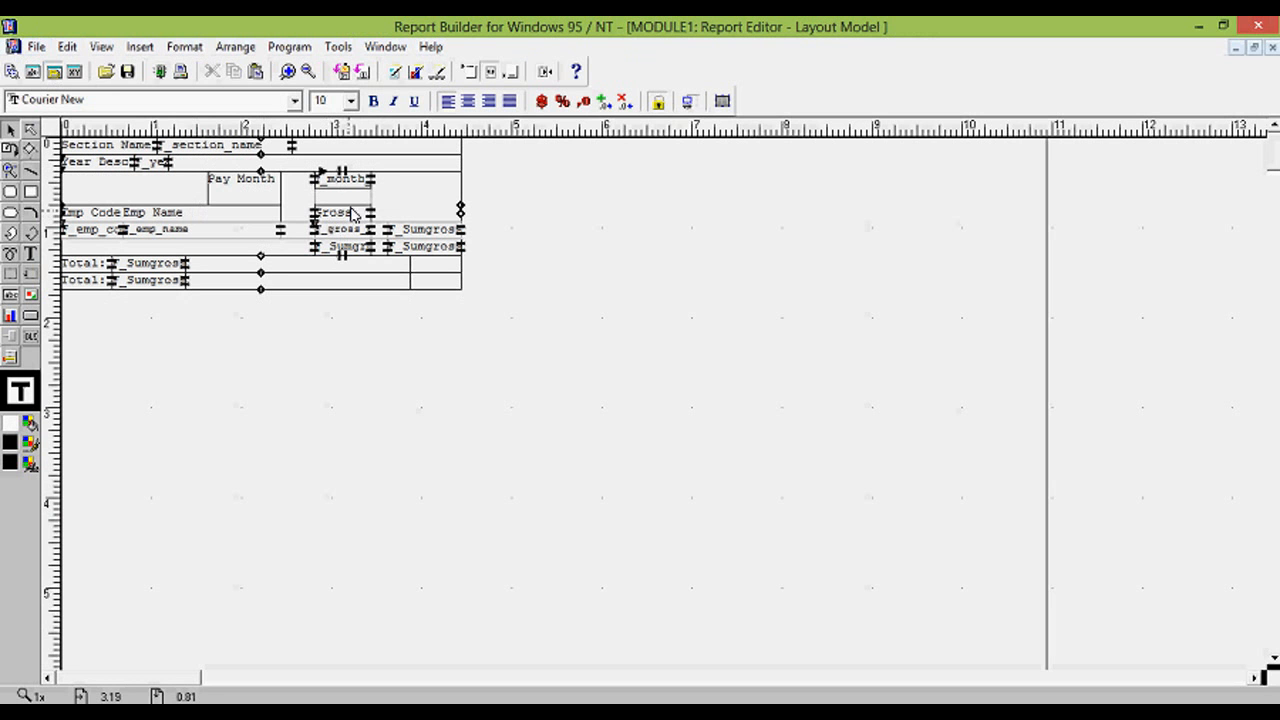
{"action": "left_click", "coordinate": [352, 214]}
{"action": "left_click", "coordinate": [604, 210]}
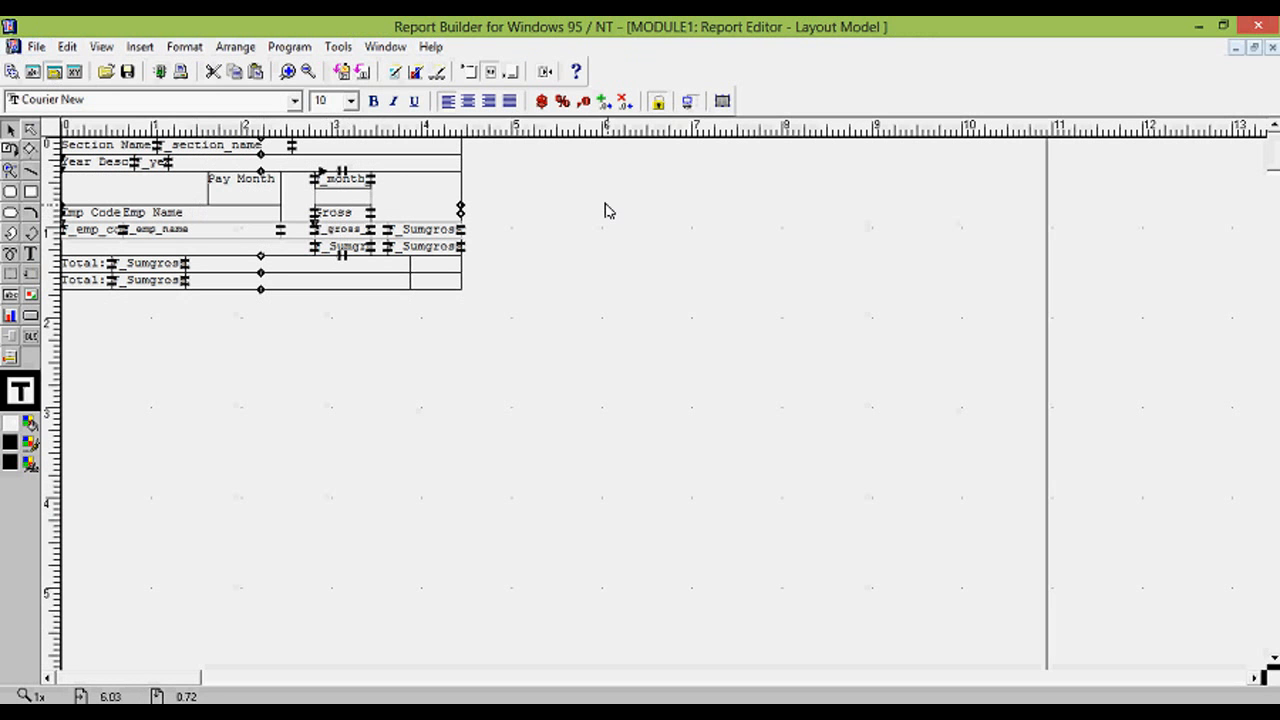
{"action": "left_click", "coordinate": [334, 226]}
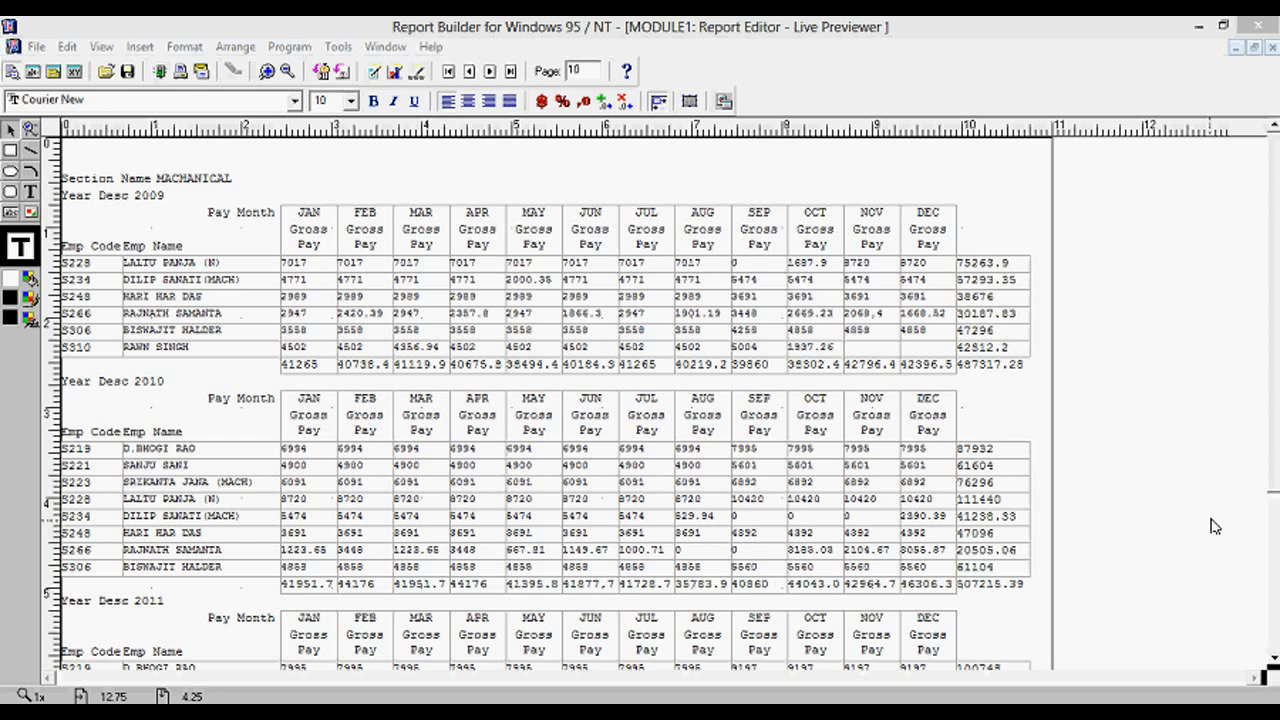
Right-align the monthly gross pay values in the report preview
{"action": "left_click", "coordinate": [478, 263]}
{"action": "key", "text": "ctrl+a"}
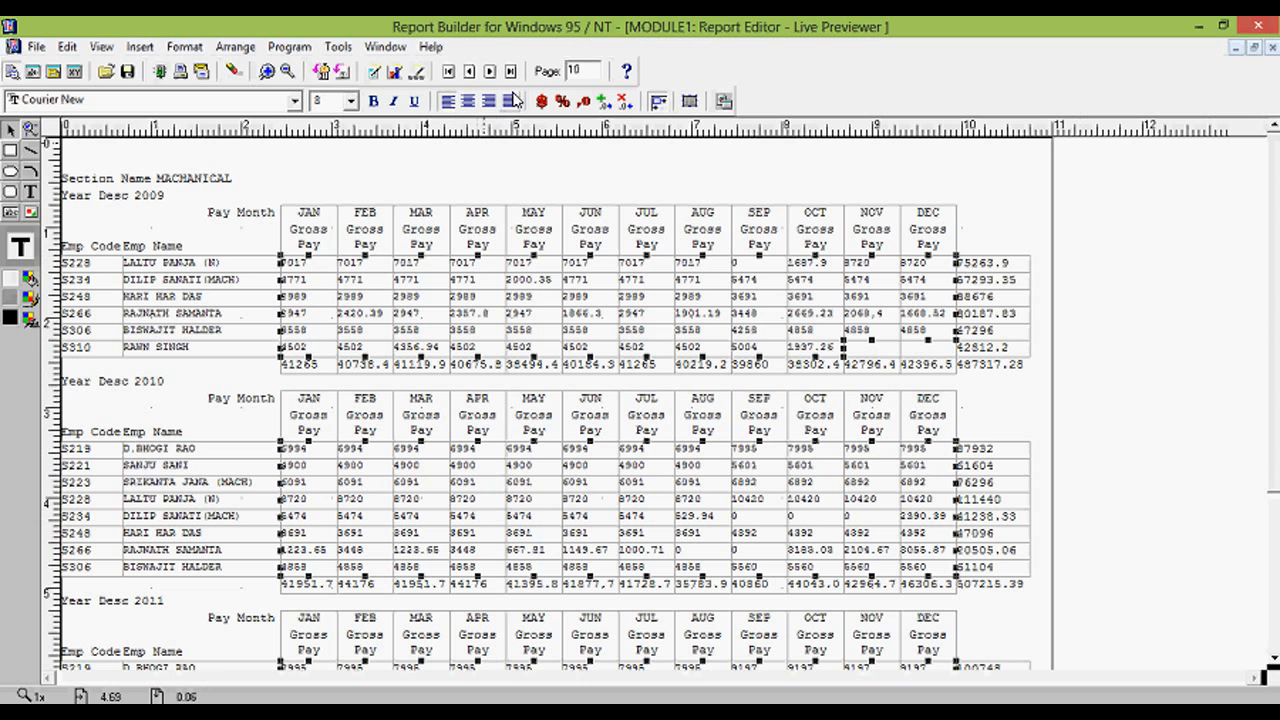
{"action": "left_click", "coordinate": [487, 101]}
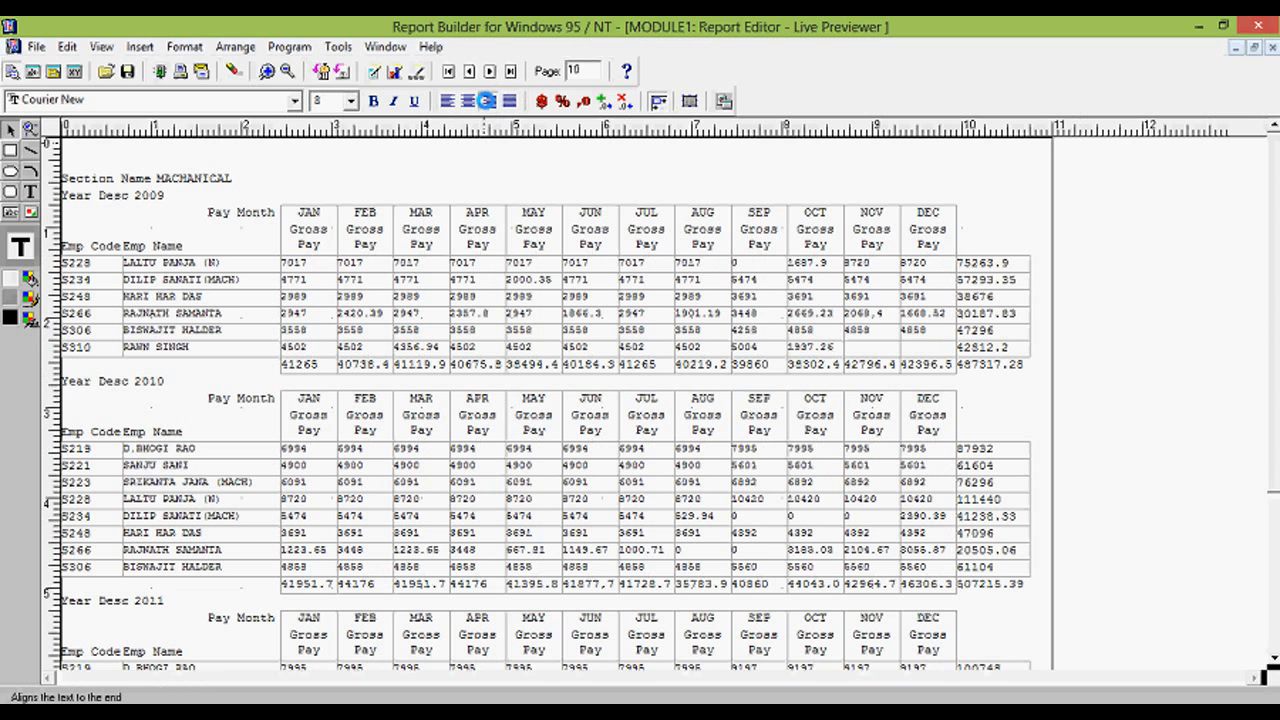
{"action": "left_click", "coordinate": [575, 177]}
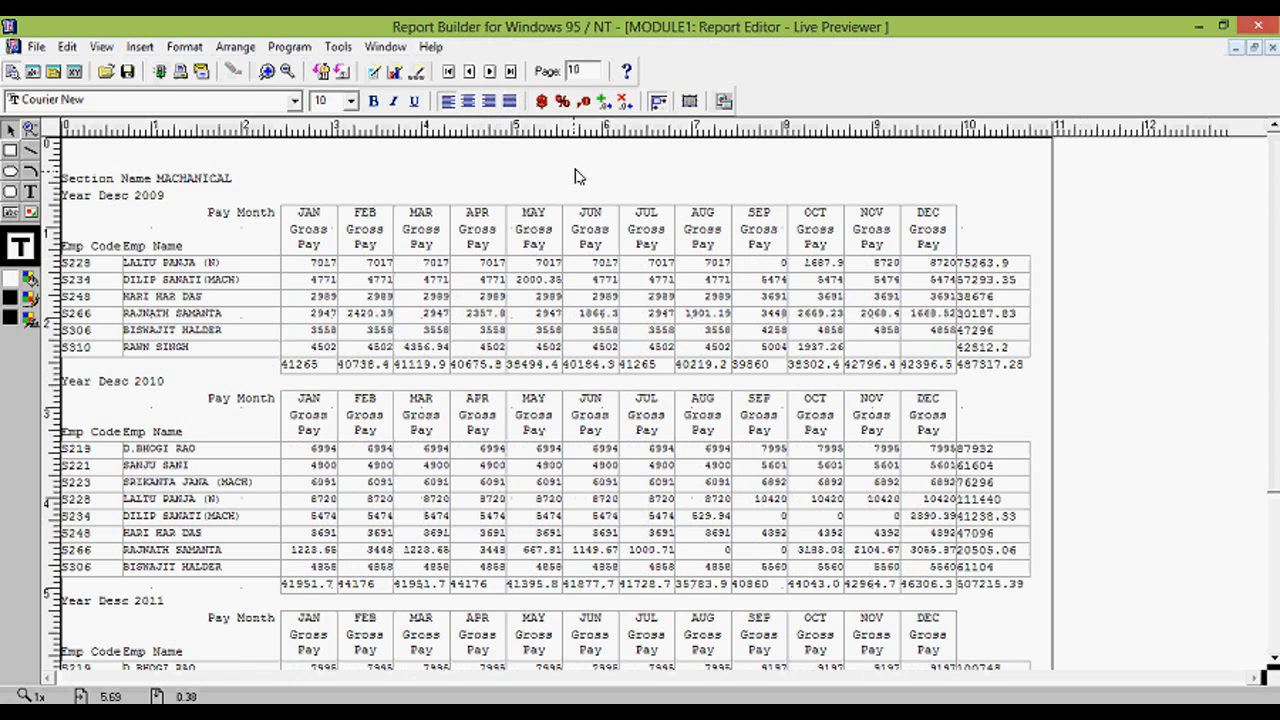